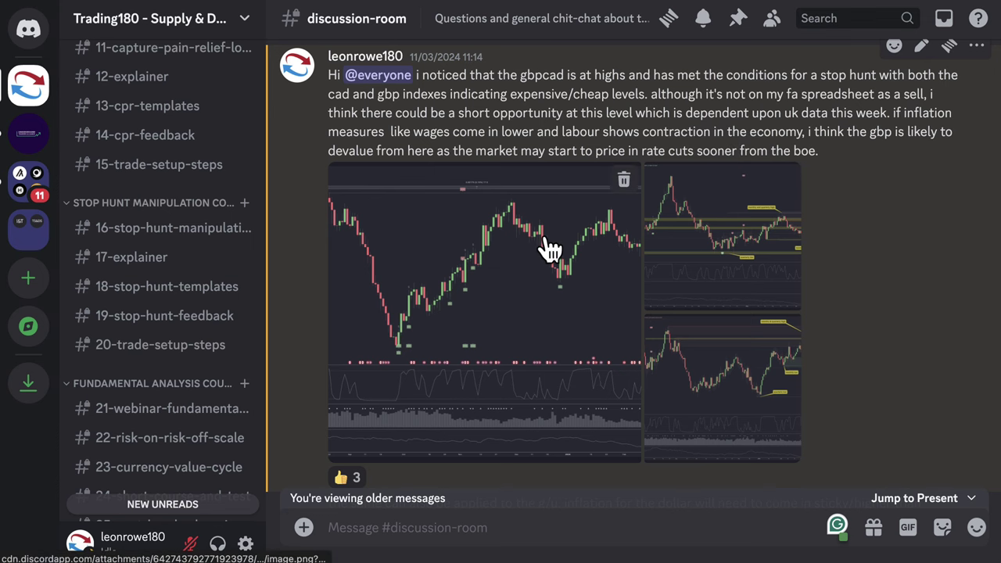
- Read the discussion-room posts on the GBPCAD and GBPUSD stop-hunt short ideas together with their attached charts
{"action": "scroll", "coordinate": [550, 248], "scroll_direction": "down", "scroll_amount": 3}
{"action": "scroll", "coordinate": [581, 236], "scroll_direction": "down", "scroll_amount": 5}
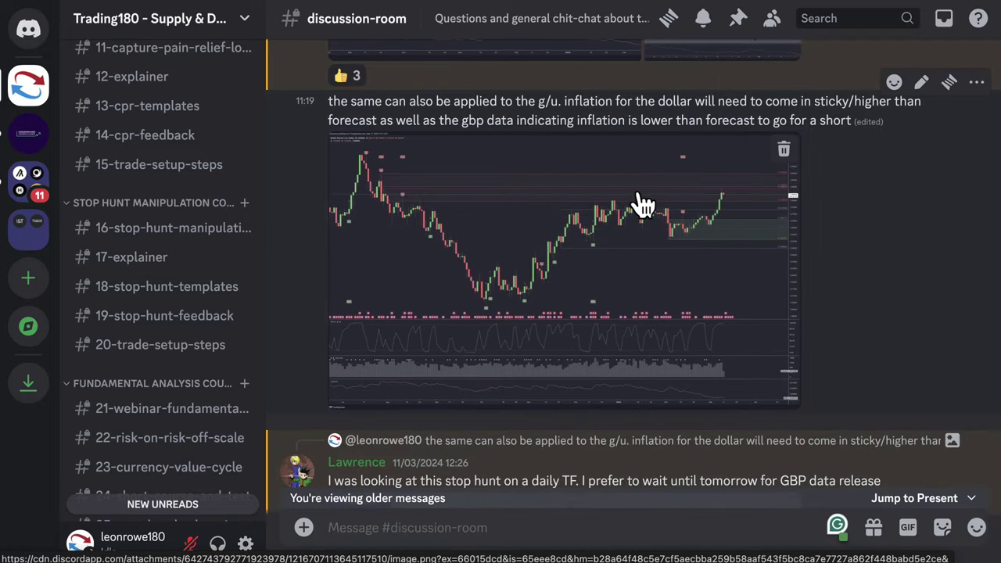
{"action": "scroll", "coordinate": [641, 205], "scroll_direction": "up", "scroll_amount": 1}
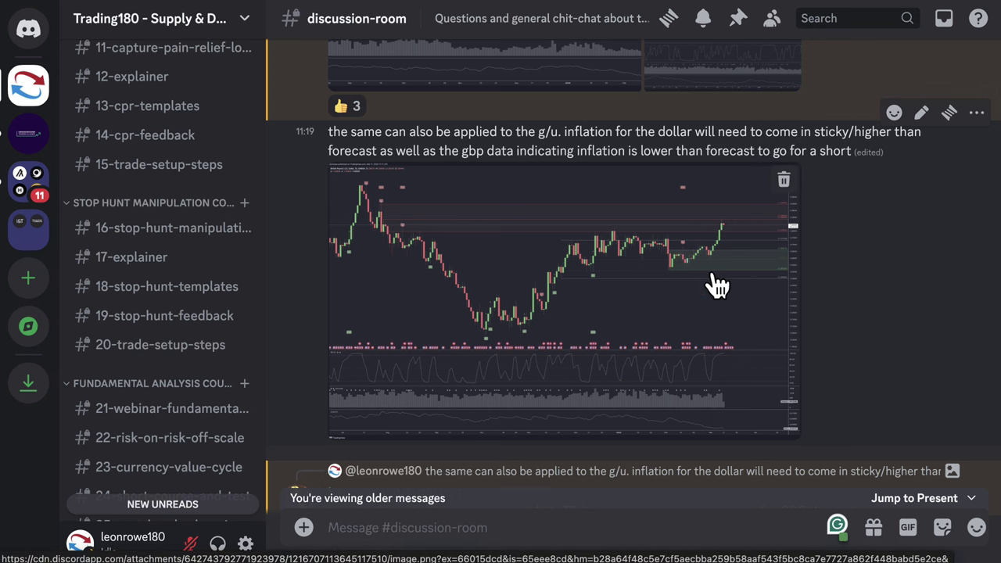
{"action": "scroll", "coordinate": [715, 283], "scroll_direction": "down", "scroll_amount": 4}
{"action": "scroll", "coordinate": [711, 274], "scroll_direction": "down", "scroll_amount": 3}
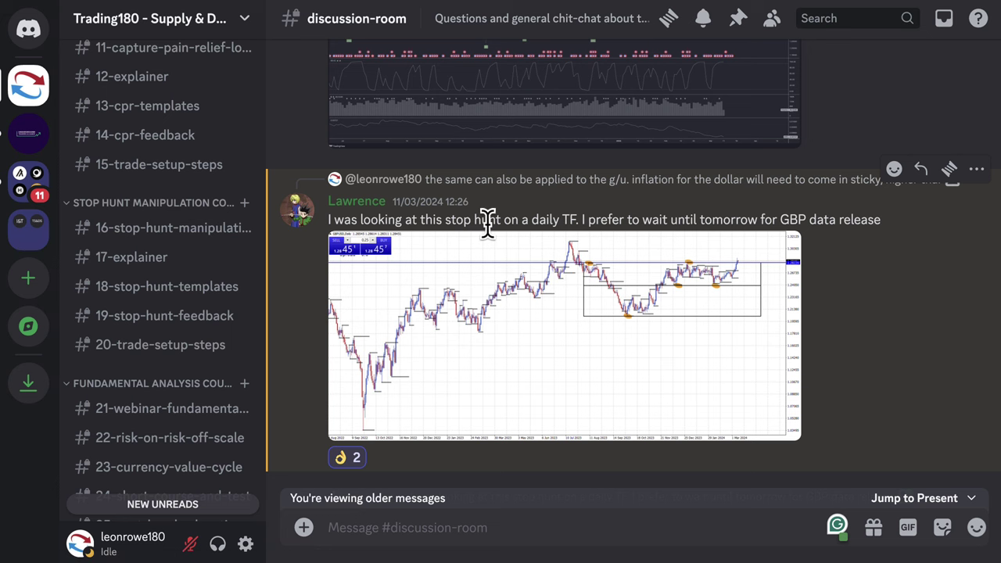
- Compare the GBPUSD chart post with the reply below it, and enlarge and close the reply's daily chart image
{"action": "scroll", "coordinate": [632, 274], "scroll_direction": "up", "scroll_amount": 4}
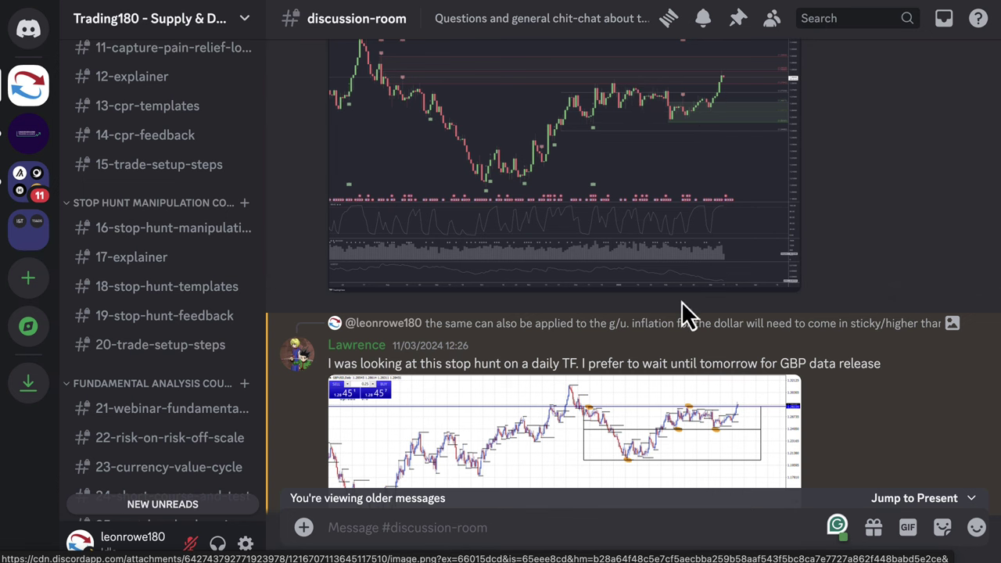
{"action": "scroll", "coordinate": [720, 415], "scroll_direction": "down", "scroll_amount": 3}
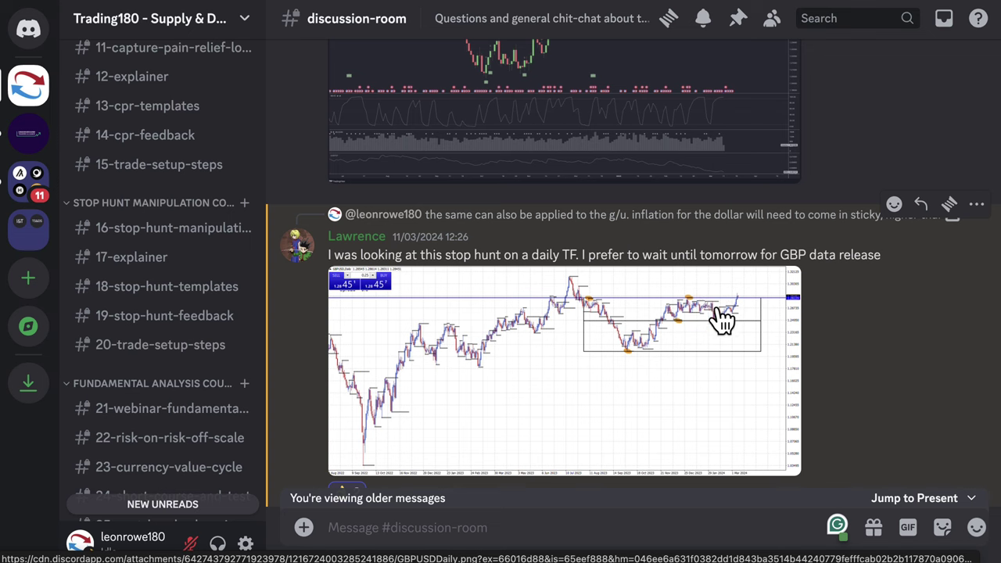
{"action": "left_click", "coordinate": [718, 327]}
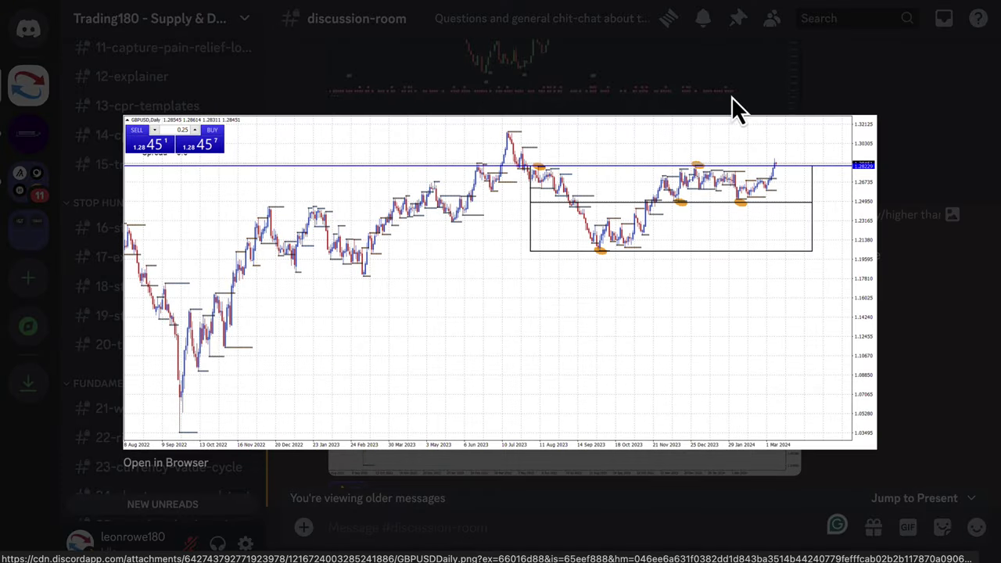
{"action": "left_click", "coordinate": [715, 78]}
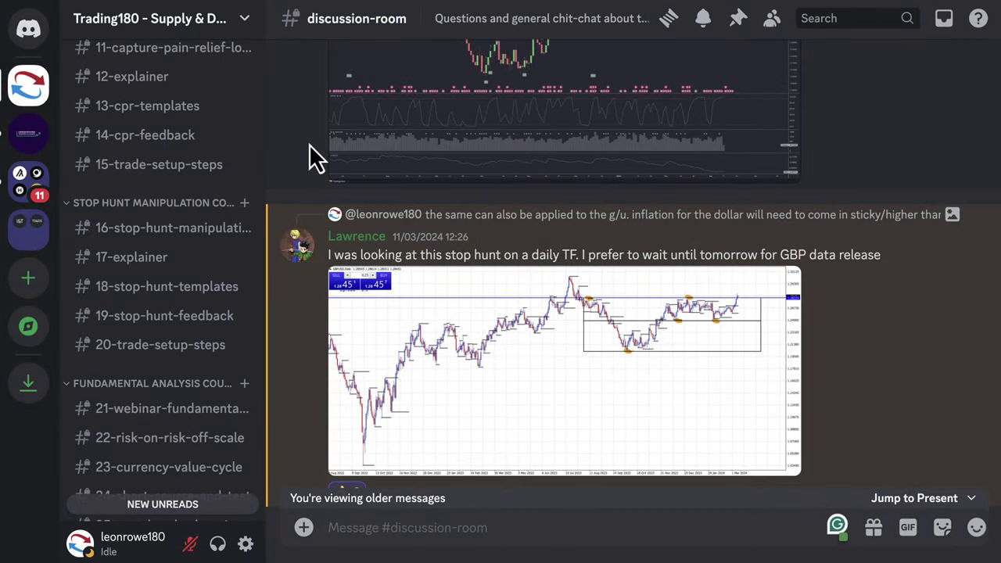
- Switch to TradingView and examine the GBPUSD daily candles around 8 to 12 March 2024 against the upper range level
{"action": "scroll", "coordinate": [369, 191], "scroll_direction": "down", "scroll_amount": 1}
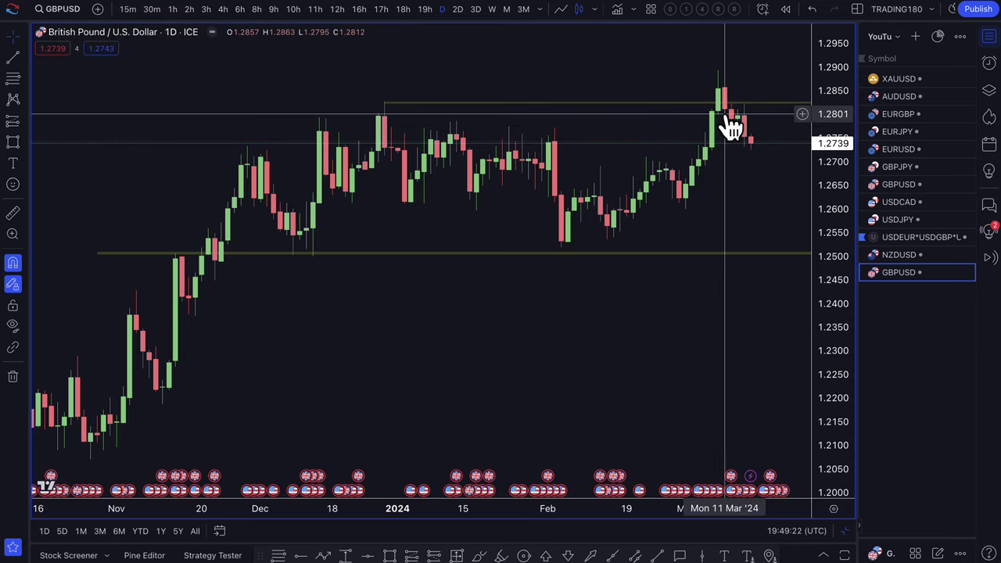
{"action": "scroll", "coordinate": [726, 115], "scroll_direction": "up", "scroll_amount": 5}
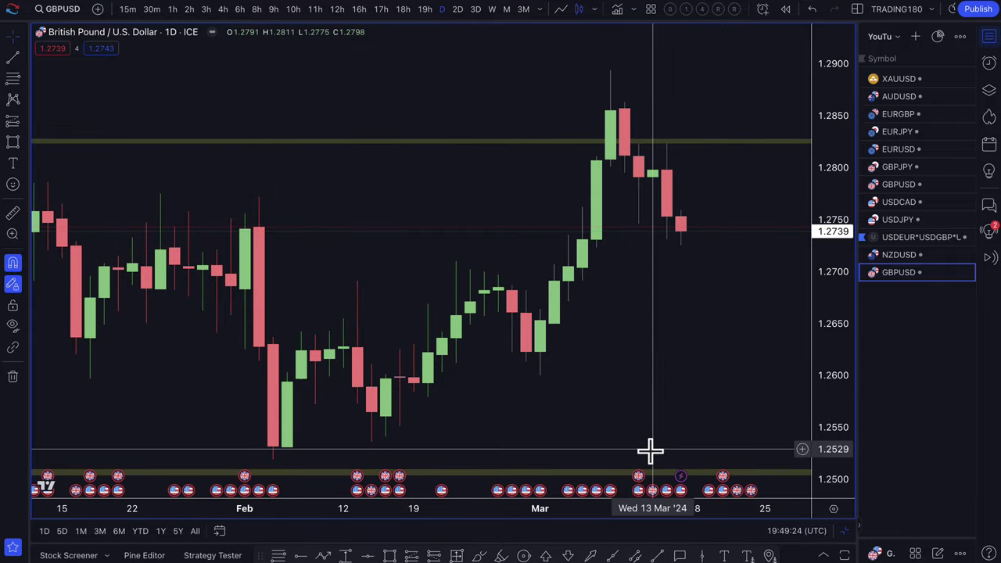
{"action": "mouse_move", "coordinate": [639, 477]}
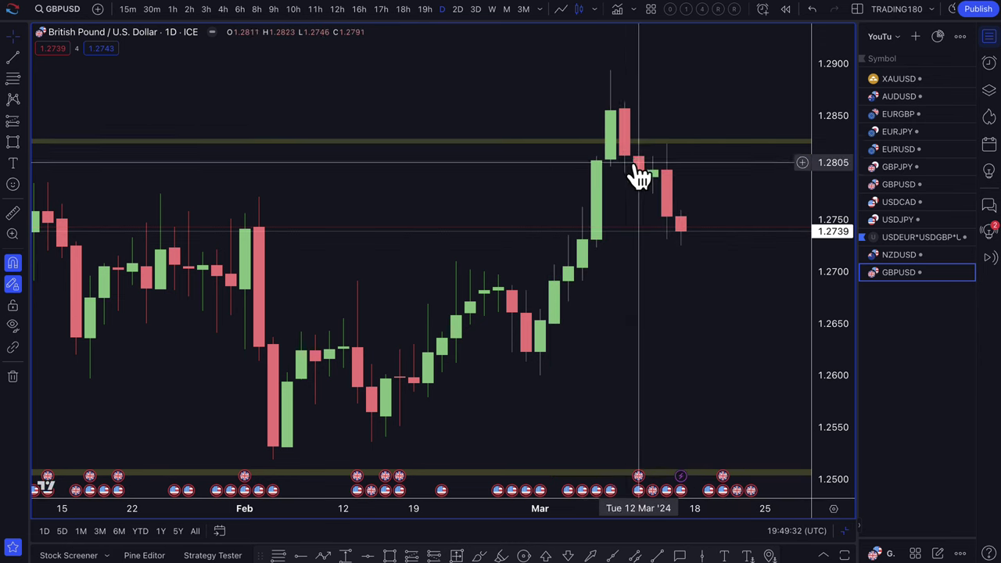
{"action": "scroll", "coordinate": [659, 161], "scroll_direction": "down", "scroll_amount": 3}
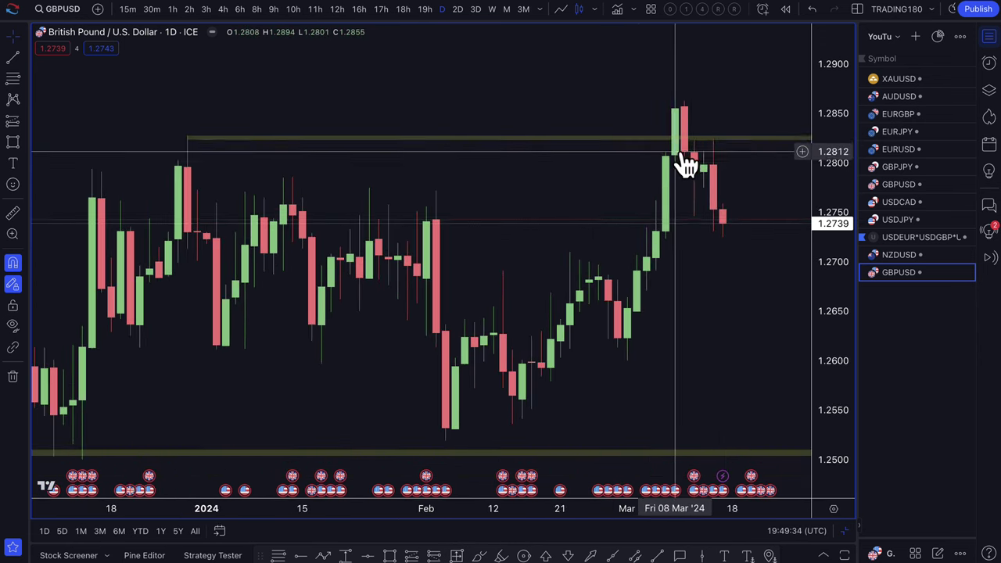
{"action": "left_click", "coordinate": [613, 141]}
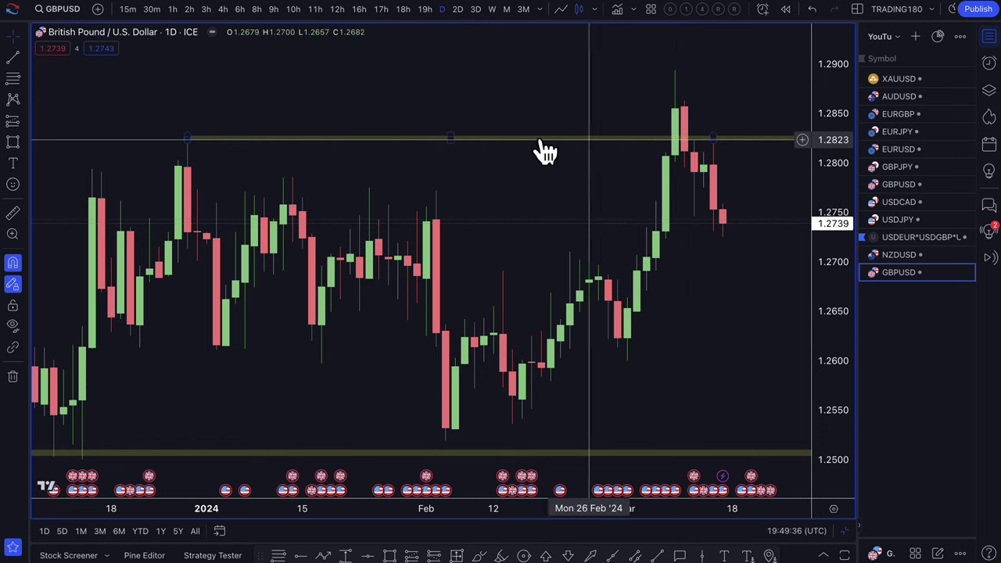
{"action": "left_click_drag", "start_coordinate": [650, 145], "coordinate": [694, 163]}
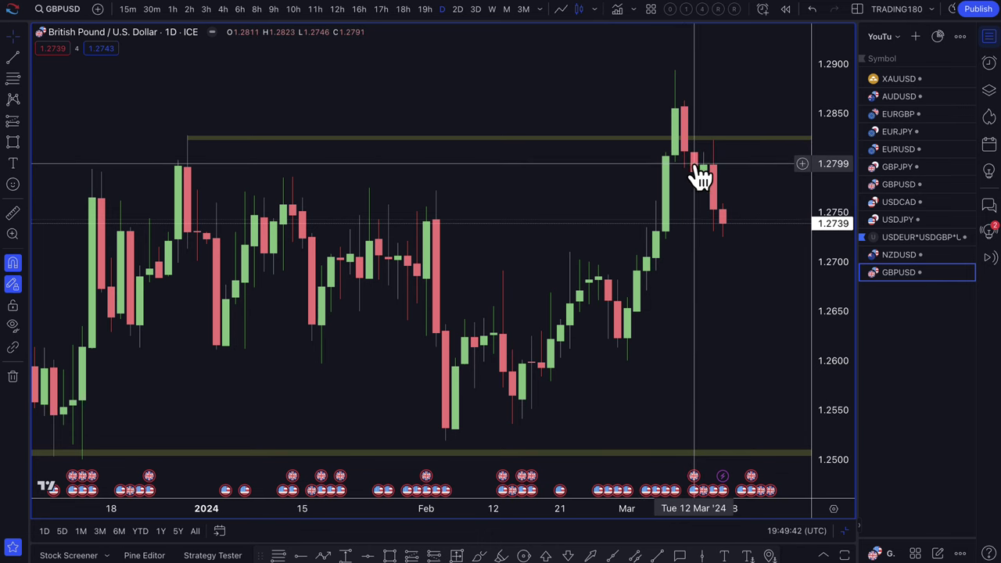
- Inspect the UK and US economic releases marked on the GBPUSD chart for 12 and 13 March 2024
{"action": "scroll", "coordinate": [711, 191], "scroll_direction": "down", "scroll_amount": 2}
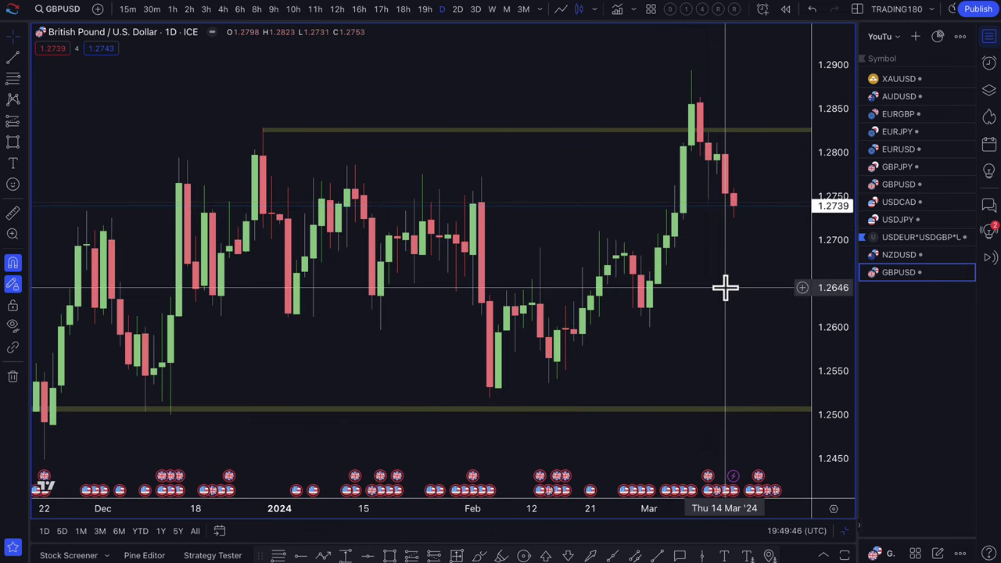
{"action": "scroll", "coordinate": [733, 313], "scroll_direction": "up", "scroll_amount": 5}
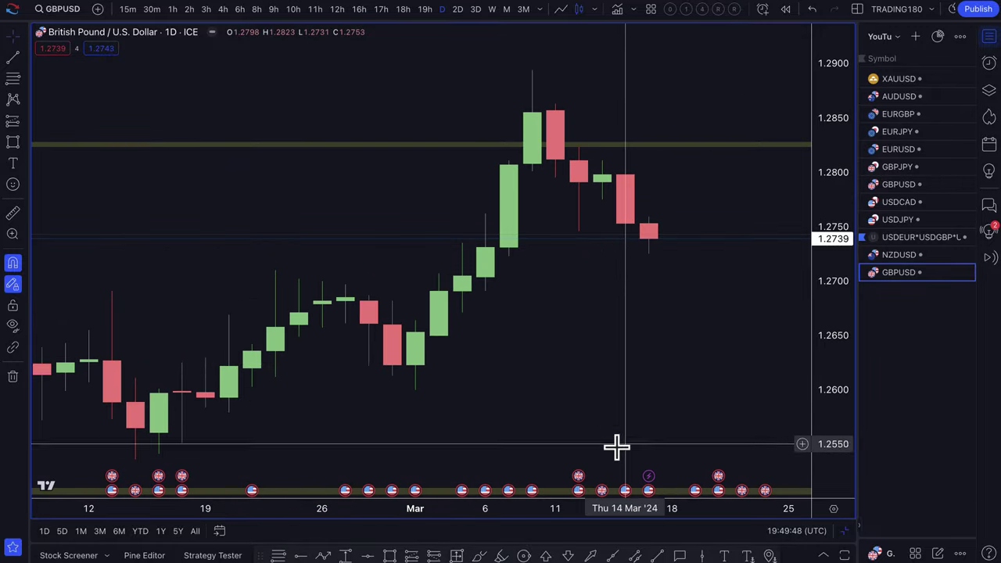
{"action": "mouse_move", "coordinate": [580, 479]}
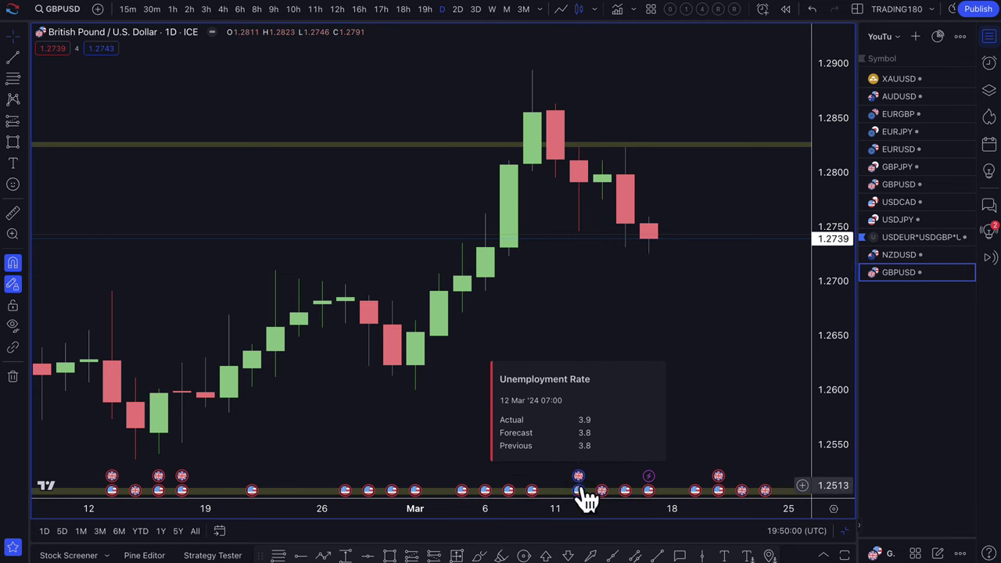
{"action": "mouse_move", "coordinate": [581, 496]}
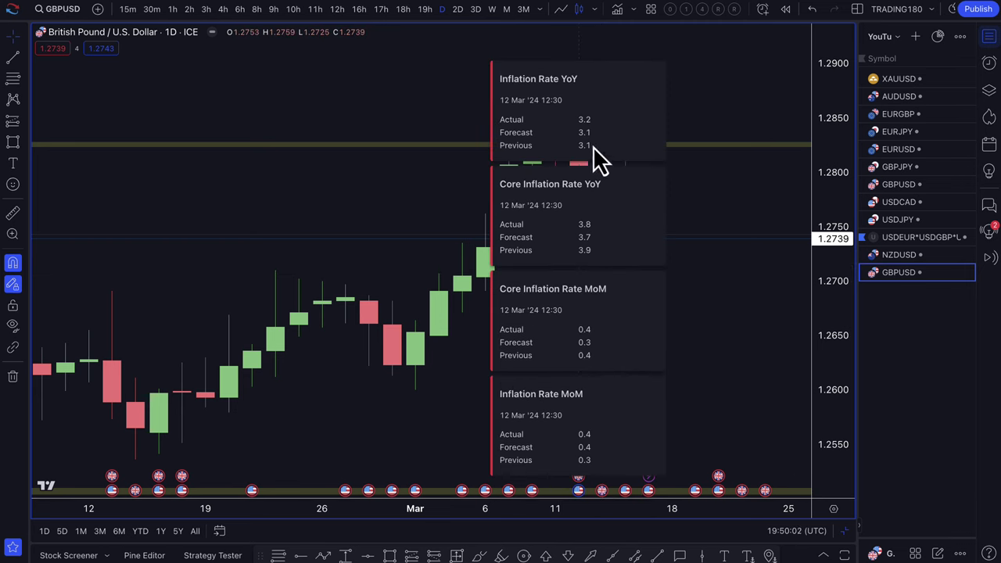
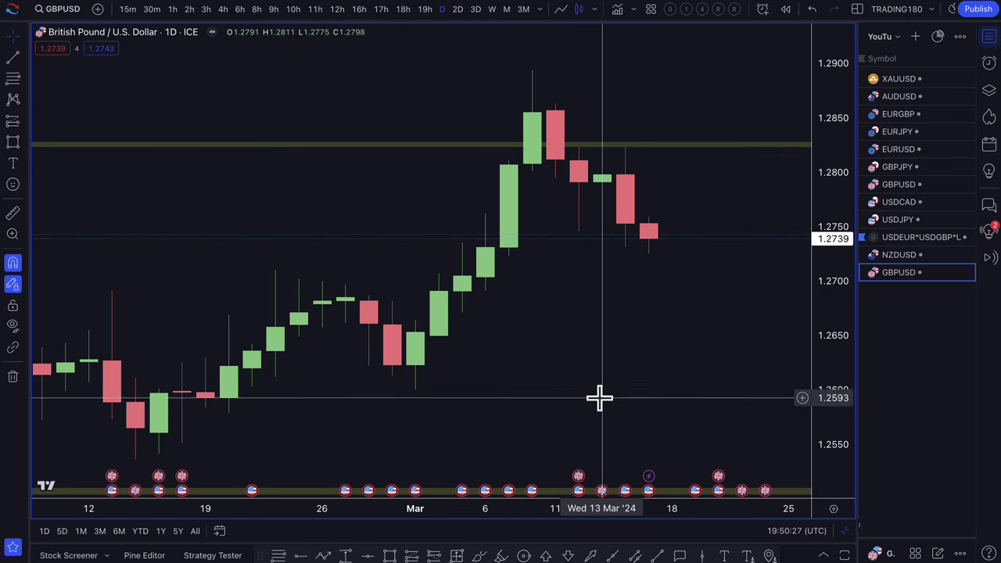
{"action": "mouse_move", "coordinate": [605, 484]}
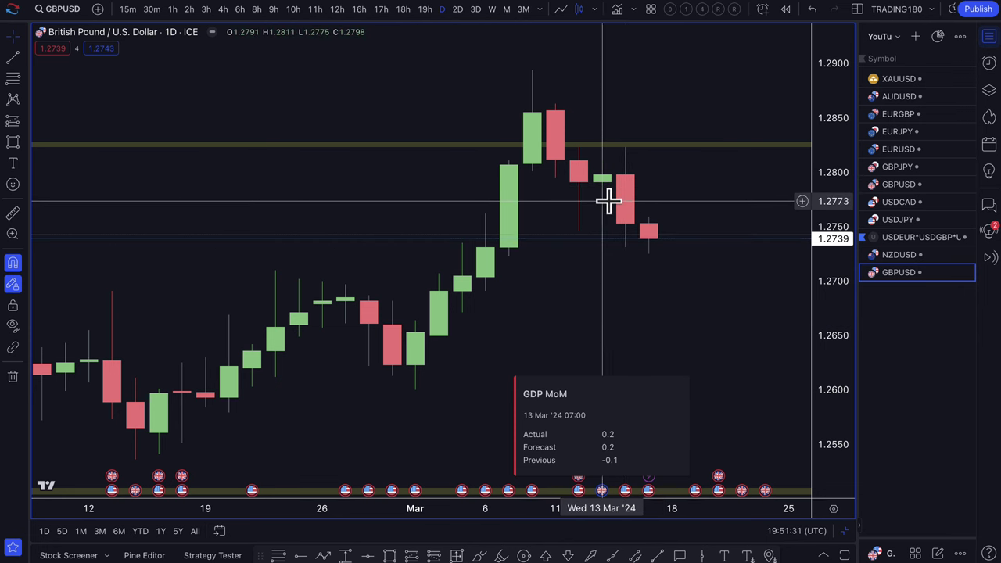
- View the US retail sales and PPI releases for 14 March 2024 and compare them with that day's candle
{"action": "scroll", "coordinate": [622, 196], "scroll_direction": "down", "scroll_amount": 2}
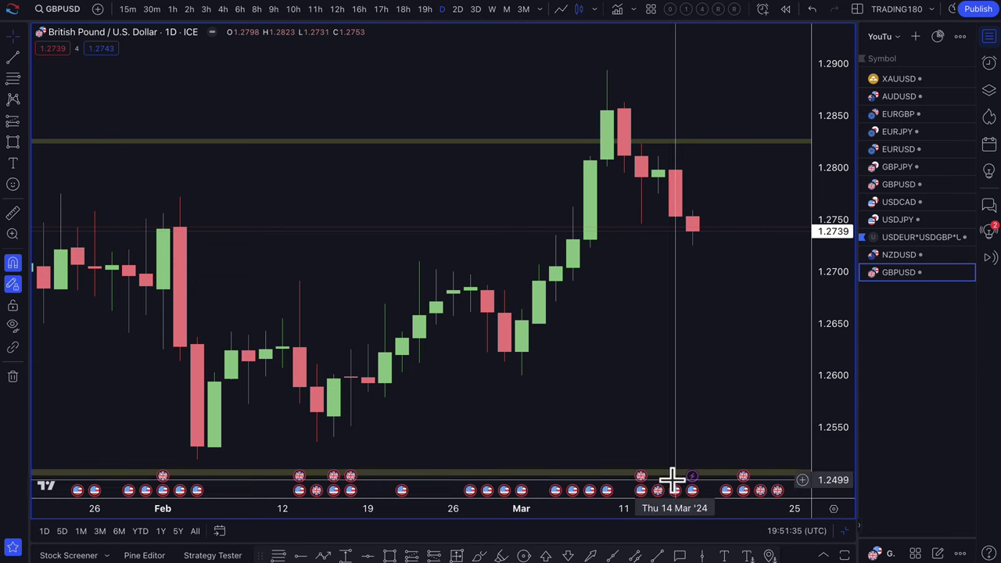
{"action": "mouse_move", "coordinate": [679, 499]}
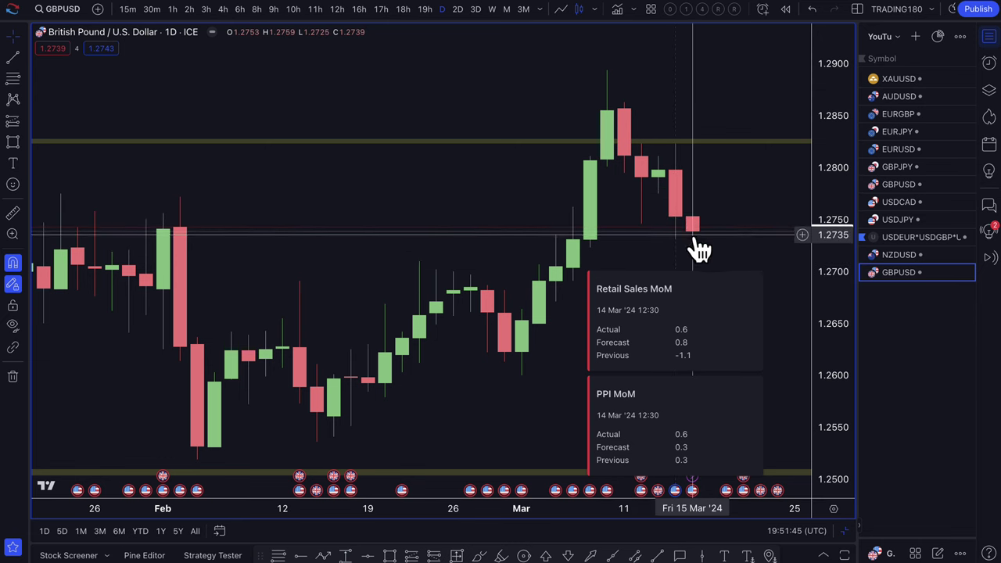
{"action": "scroll", "coordinate": [693, 235], "scroll_direction": "down", "scroll_amount": 2}
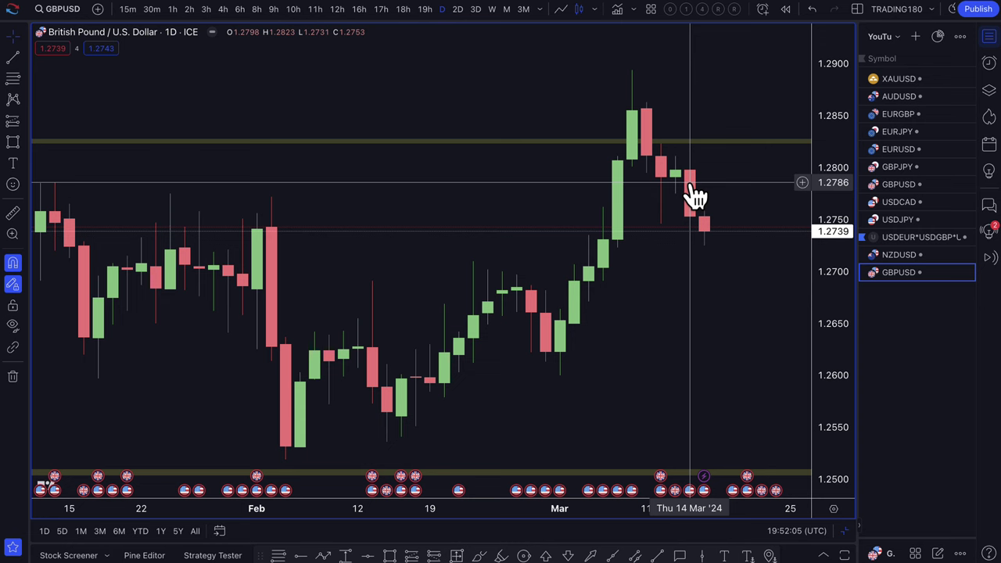
{"action": "scroll", "coordinate": [699, 250], "scroll_direction": "down", "scroll_amount": 1}
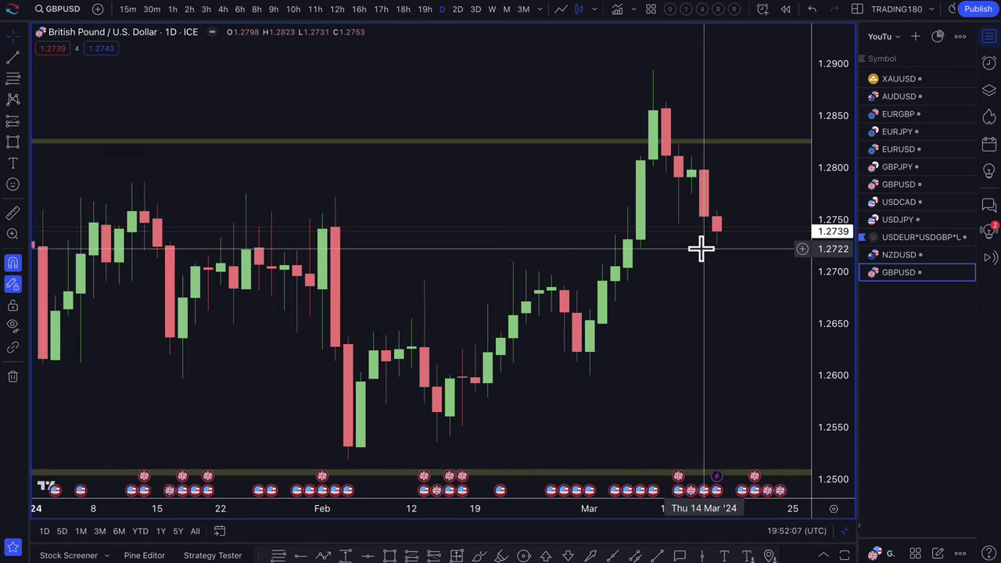
{"action": "scroll", "coordinate": [701, 248], "scroll_direction": "down", "scroll_amount": 1}
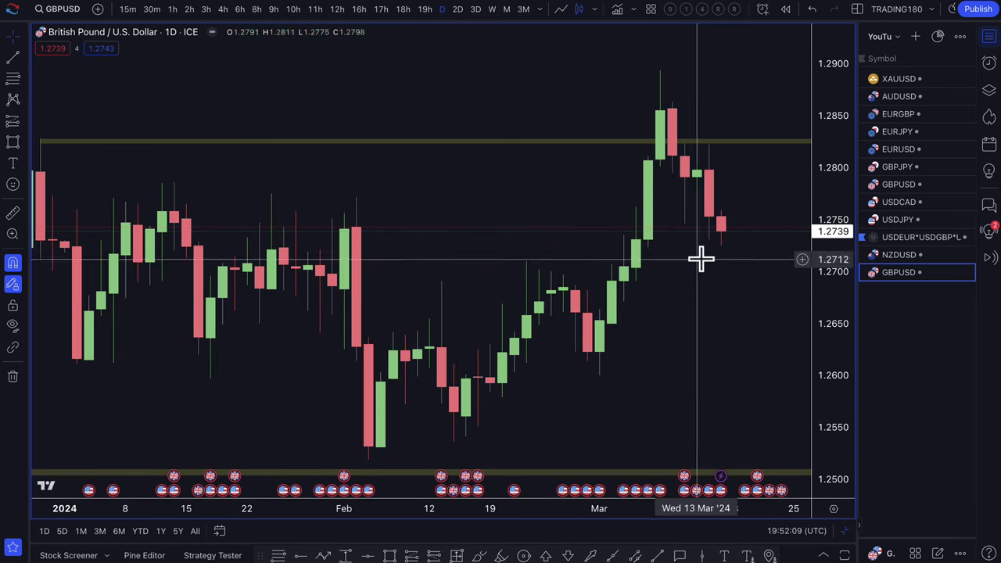
- Recheck the 13 and 14 March releases and examine the GBPUSD decline within the wider daily range
{"action": "scroll", "coordinate": [710, 335], "scroll_direction": "down", "scroll_amount": 1}
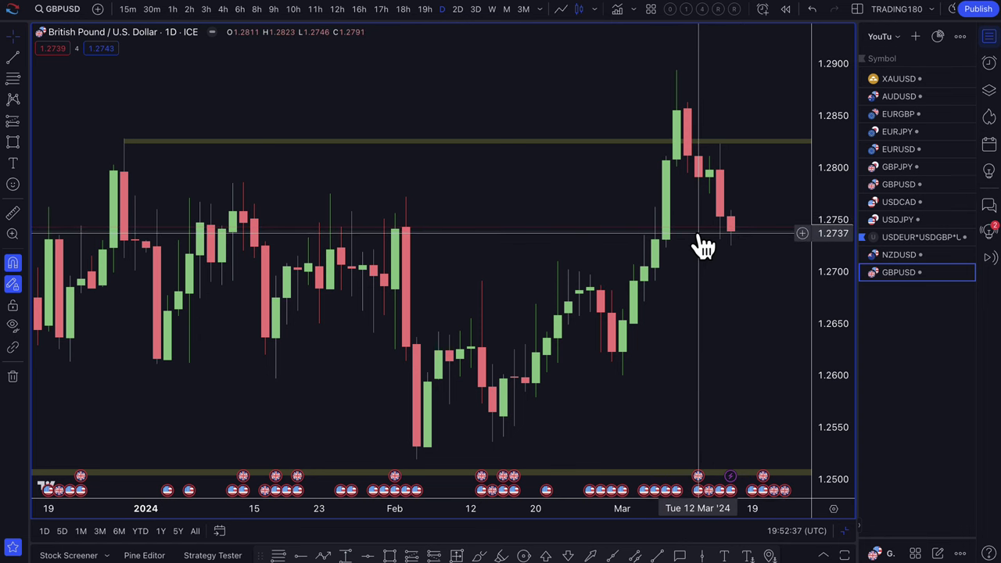
{"action": "scroll", "coordinate": [704, 246], "scroll_direction": "right", "scroll_amount": 3}
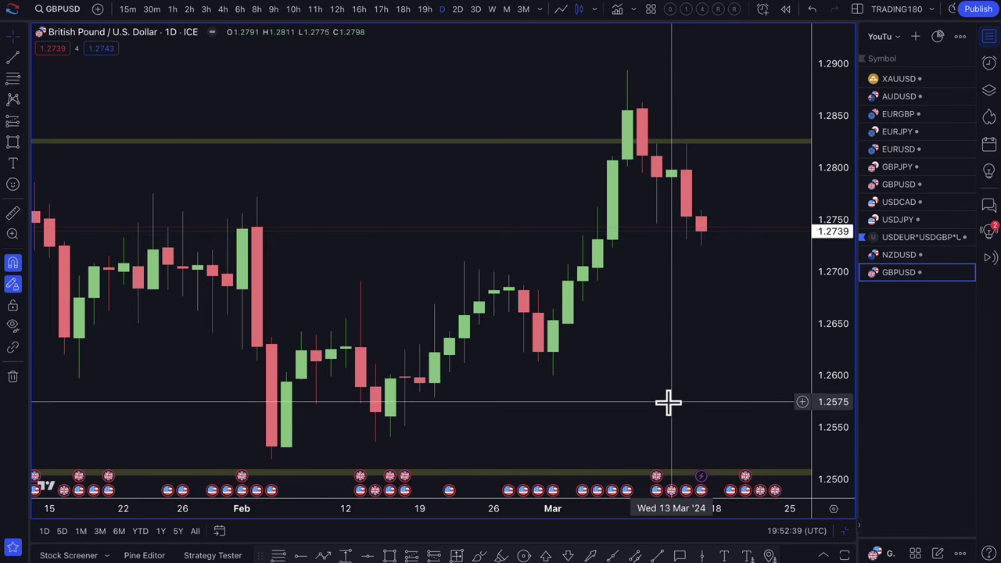
{"action": "mouse_move", "coordinate": [673, 491]}
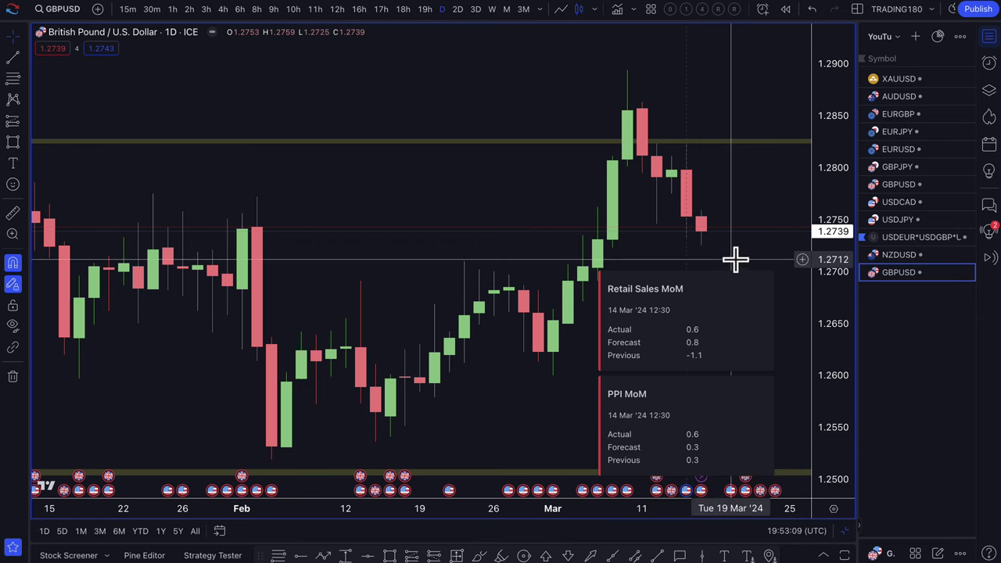
{"action": "scroll", "coordinate": [726, 333], "scroll_direction": "down", "scroll_amount": 5}
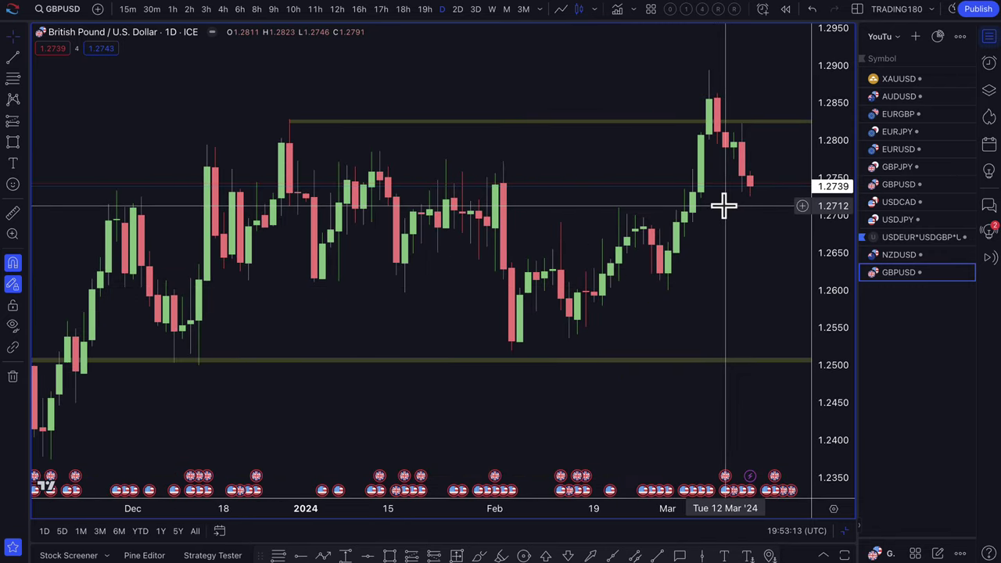
{"action": "scroll", "coordinate": [729, 207], "scroll_direction": "up", "scroll_amount": 3}
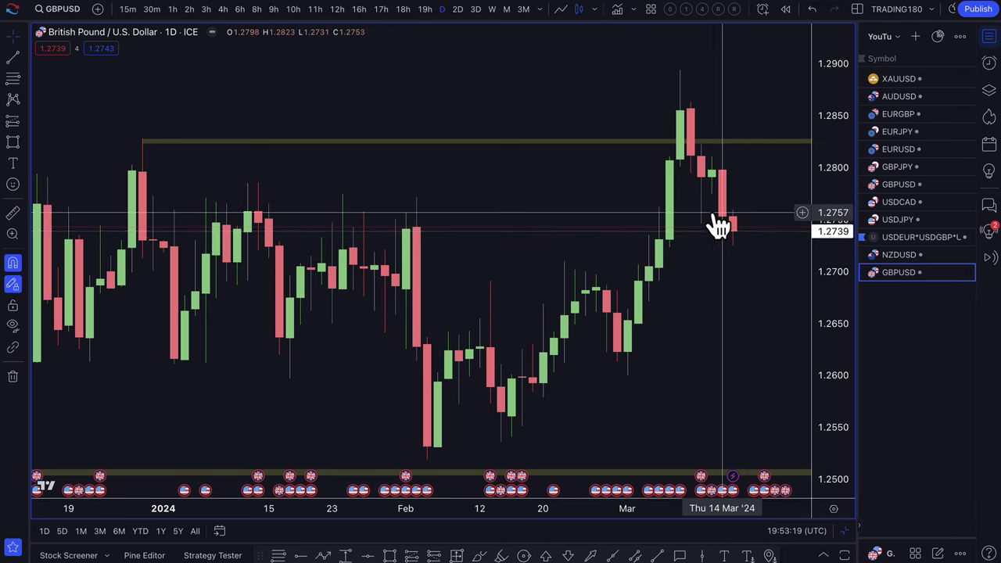
- Check the upcoming UK event marked for 21 March 2024 and review the GBPUSD range again
{"action": "scroll", "coordinate": [689, 262], "scroll_direction": "down", "scroll_amount": 2}
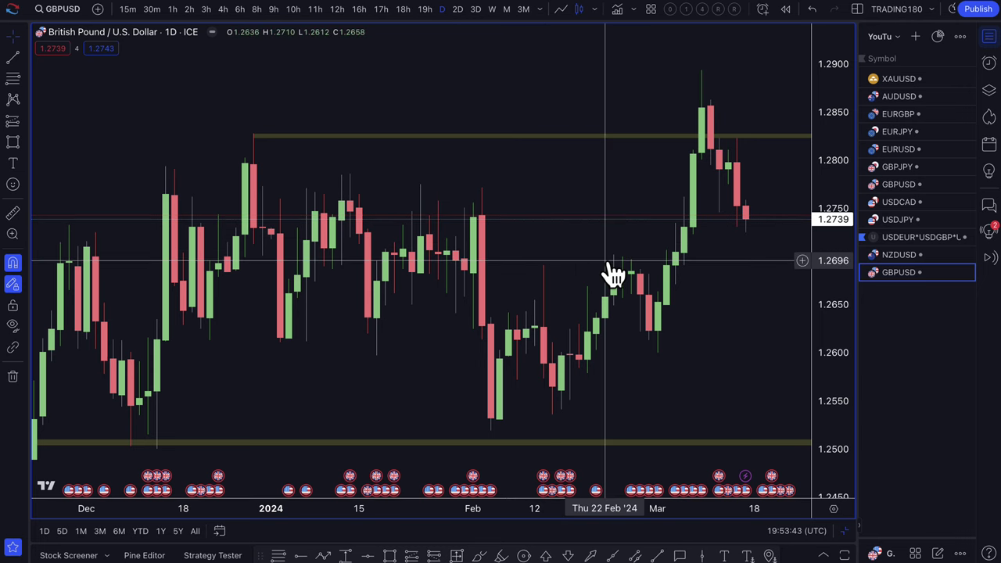
{"action": "scroll", "coordinate": [610, 270], "scroll_direction": "up", "scroll_amount": 5}
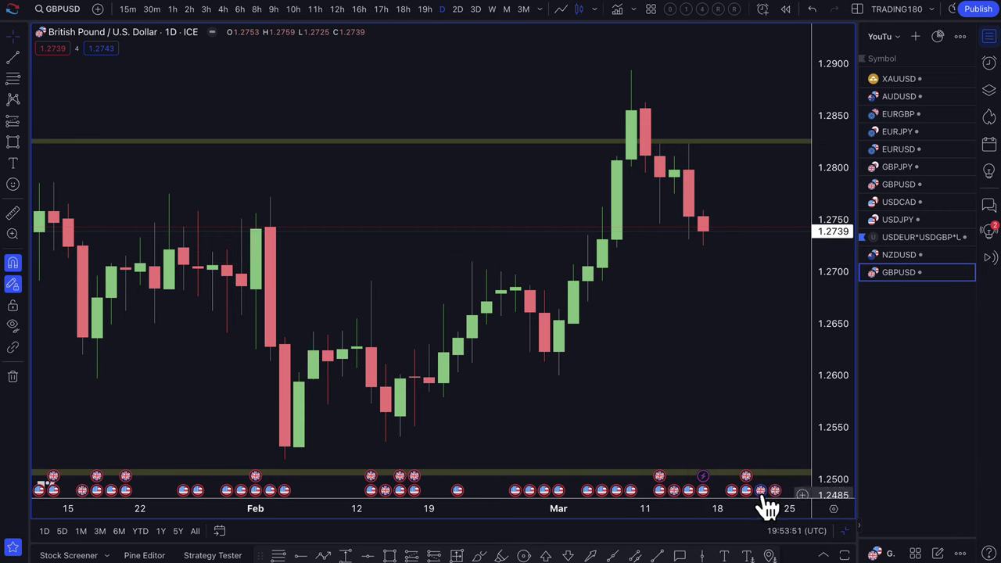
{"action": "mouse_move", "coordinate": [762, 493]}
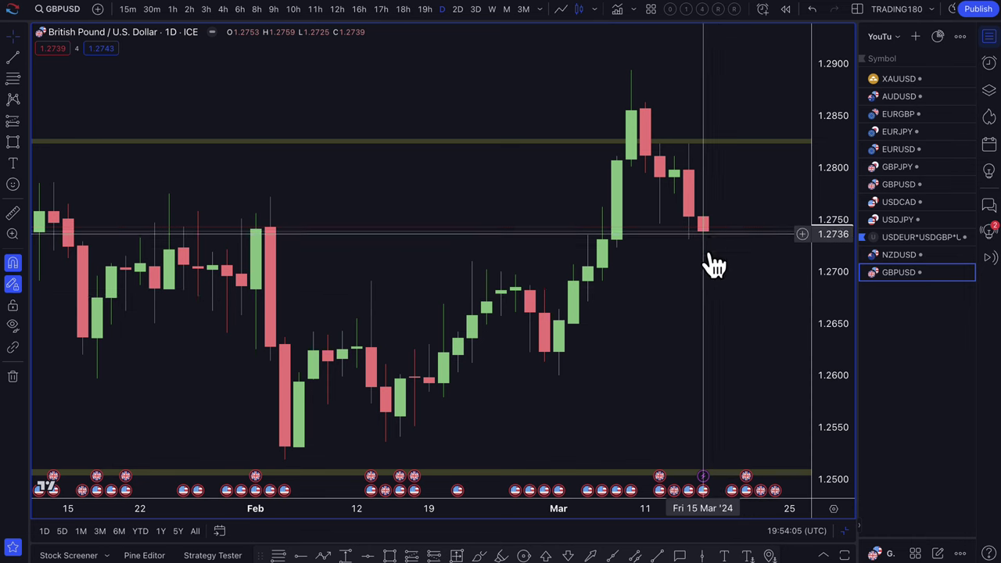
{"action": "scroll", "coordinate": [705, 290], "scroll_direction": "down", "scroll_amount": 5}
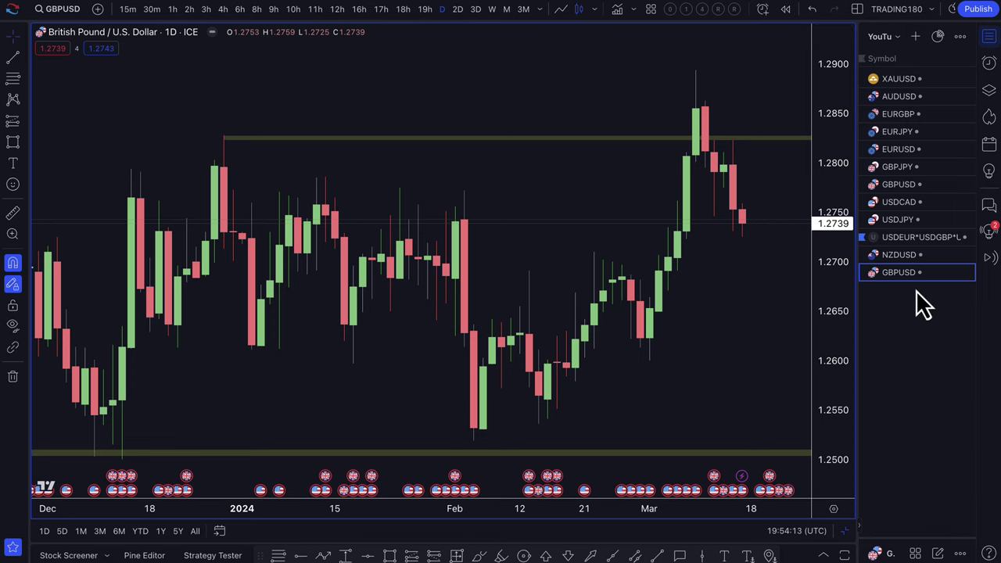
- Display the NZDUSD daily chart from the watchlist and examine its mid-March 2024 candles
{"action": "left_click", "coordinate": [908, 257]}
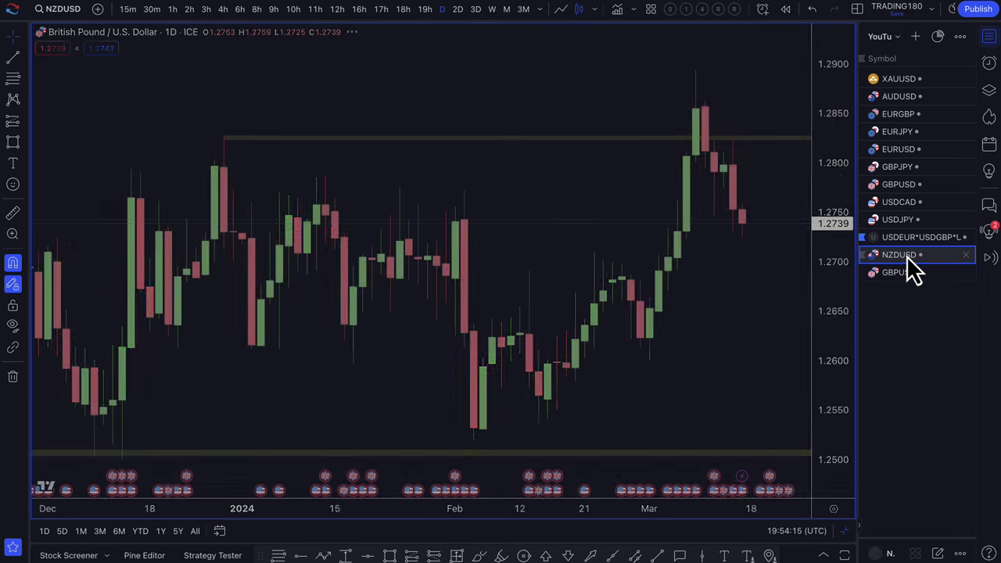
{"action": "scroll", "coordinate": [712, 363], "scroll_direction": "up", "scroll_amount": 3}
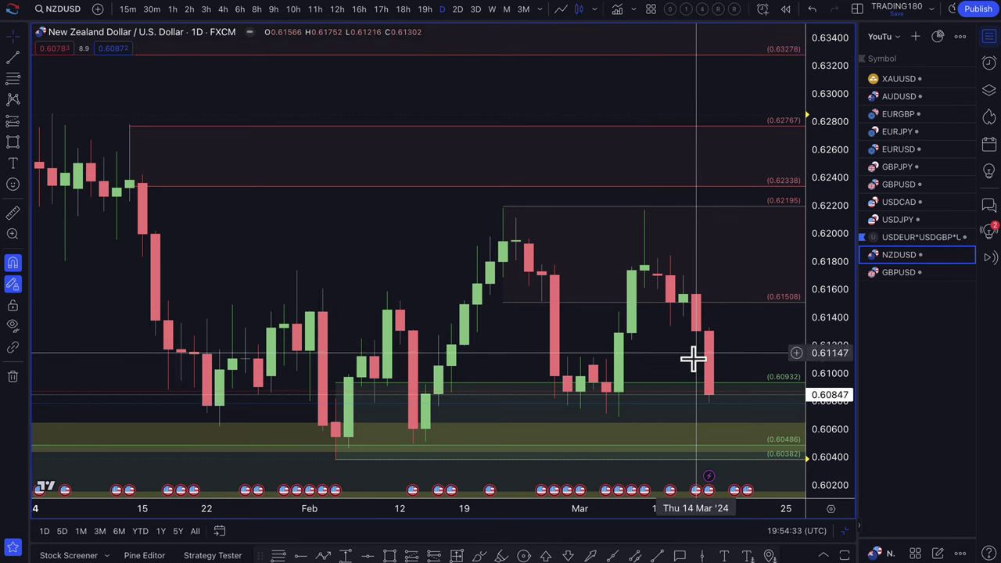
- Display the combined USD basket daily chart and examine its early-March 2024 decline and rebound against the marked supply and demand zones
{"action": "scroll", "coordinate": [696, 398], "scroll_direction": "down", "scroll_amount": 3}
{"action": "scroll", "coordinate": [728, 407], "scroll_direction": "down", "scroll_amount": 2}
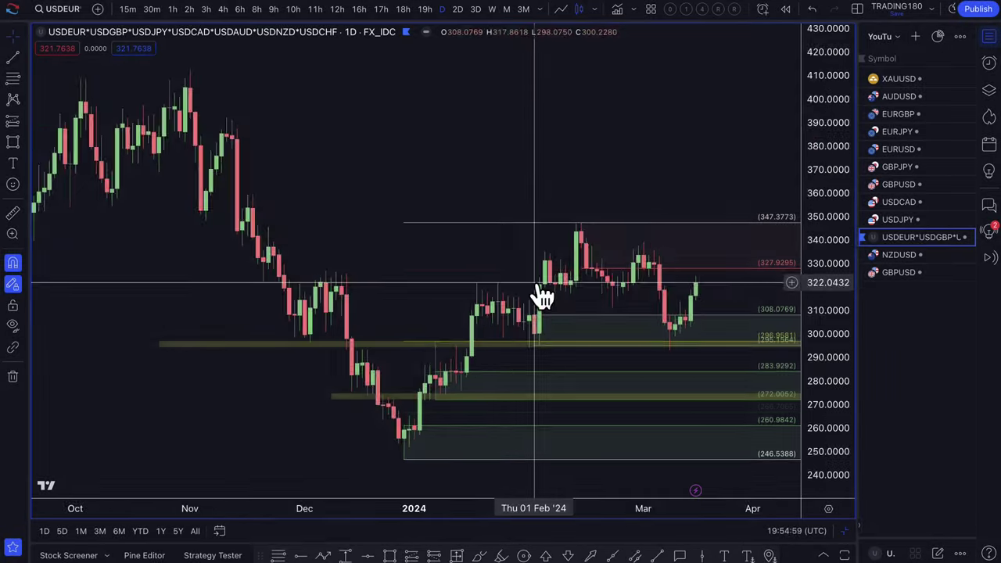
{"action": "scroll", "coordinate": [527, 283], "scroll_direction": "up", "scroll_amount": 3}
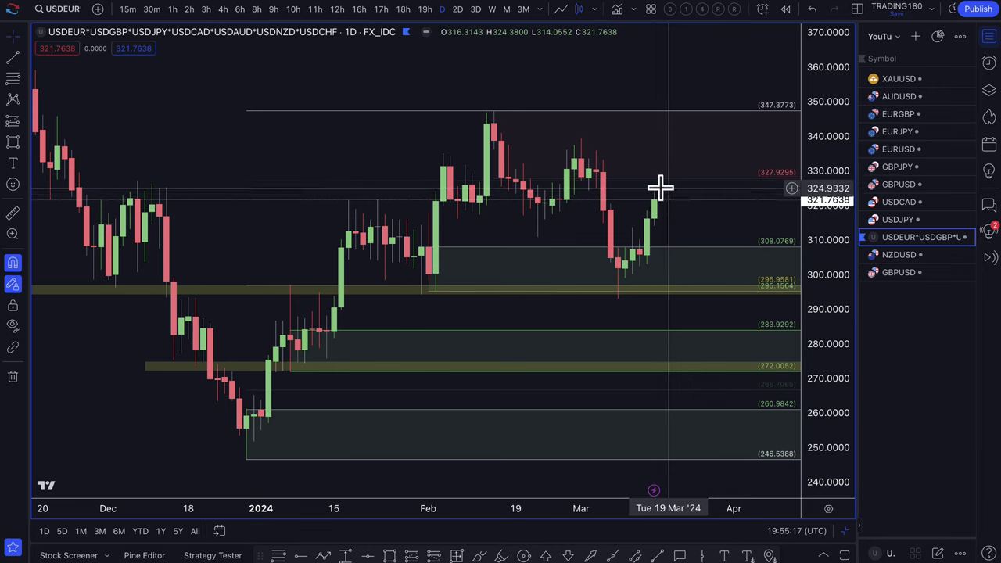
{"action": "scroll", "coordinate": [448, 196], "scroll_direction": "down", "scroll_amount": 1}
{"action": "scroll", "coordinate": [485, 212], "scroll_direction": "down", "scroll_amount": 1}
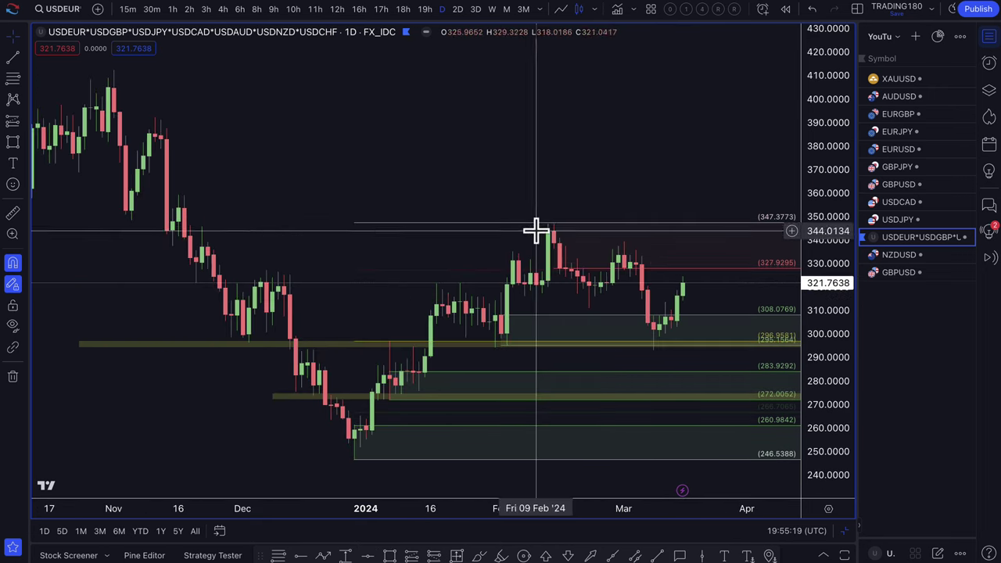
{"action": "scroll", "coordinate": [641, 297], "scroll_direction": "up", "scroll_amount": 1}
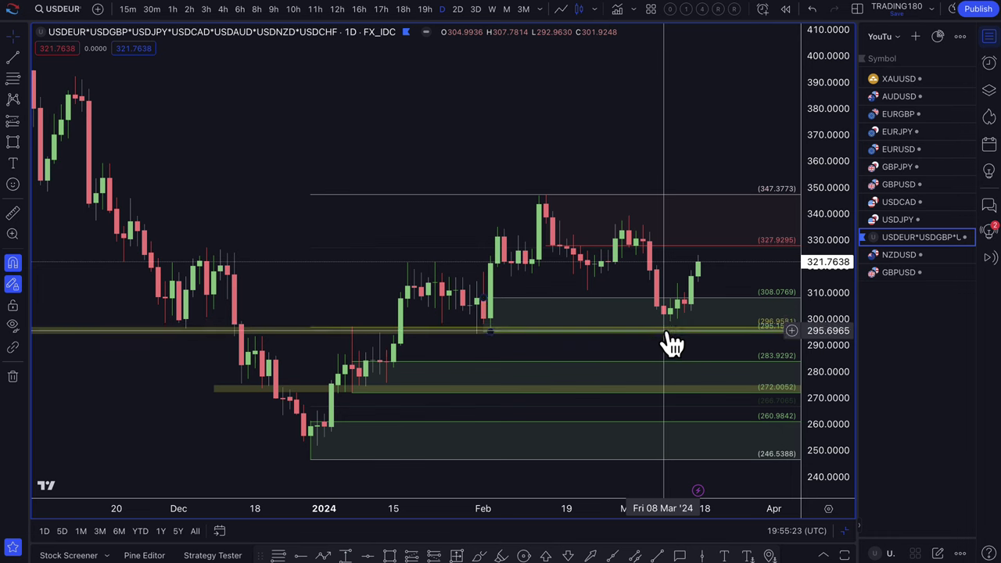
{"action": "scroll", "coordinate": [670, 317], "scroll_direction": "up", "scroll_amount": 2}
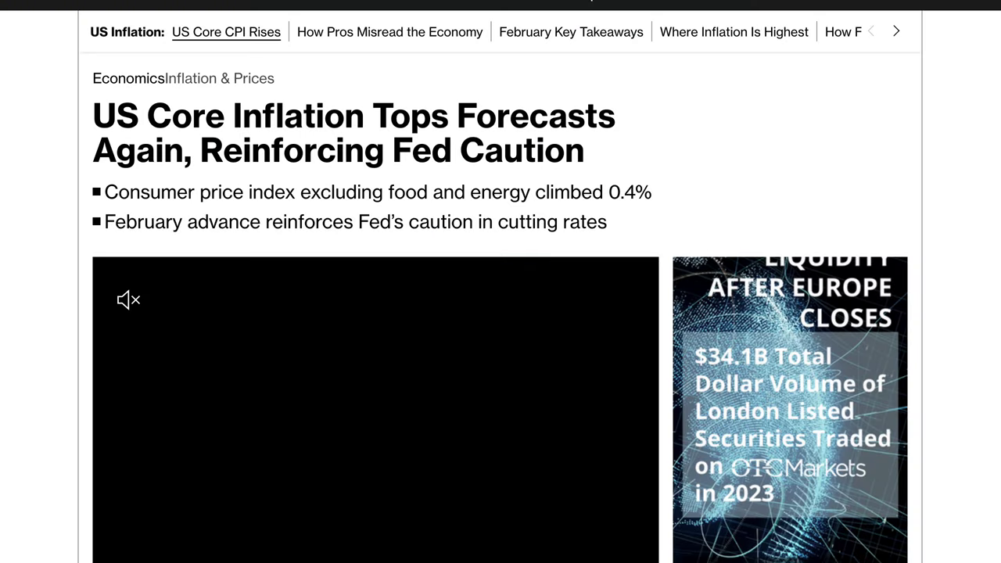
- Switch to Bloomberg and read the articles on US core inflation topping forecasts and US producer prices jumping
{"action": "scroll", "coordinate": [376, 191], "scroll_direction": "down", "scroll_amount": 2}
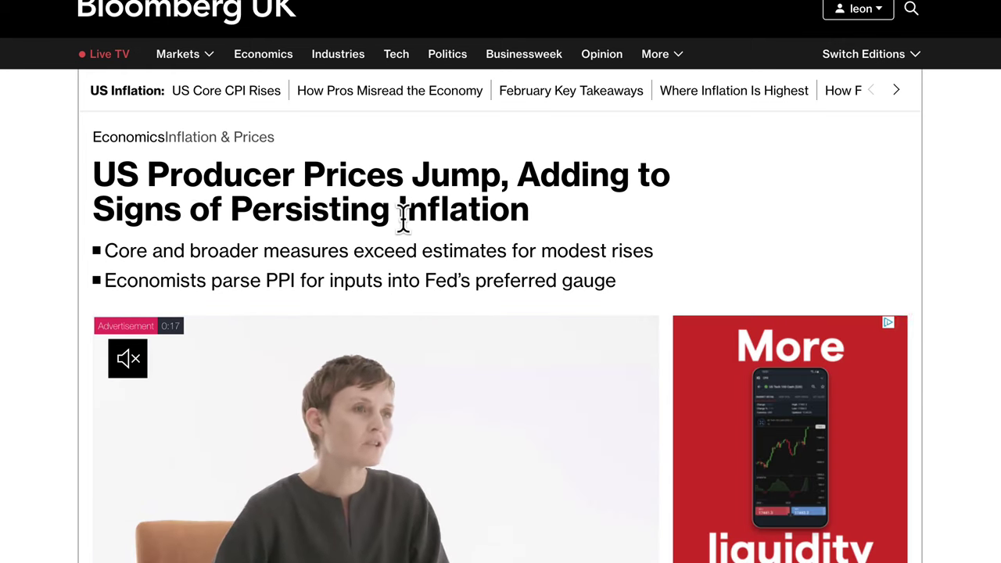
{"action": "scroll", "coordinate": [402, 215], "scroll_direction": "down", "scroll_amount": 1}
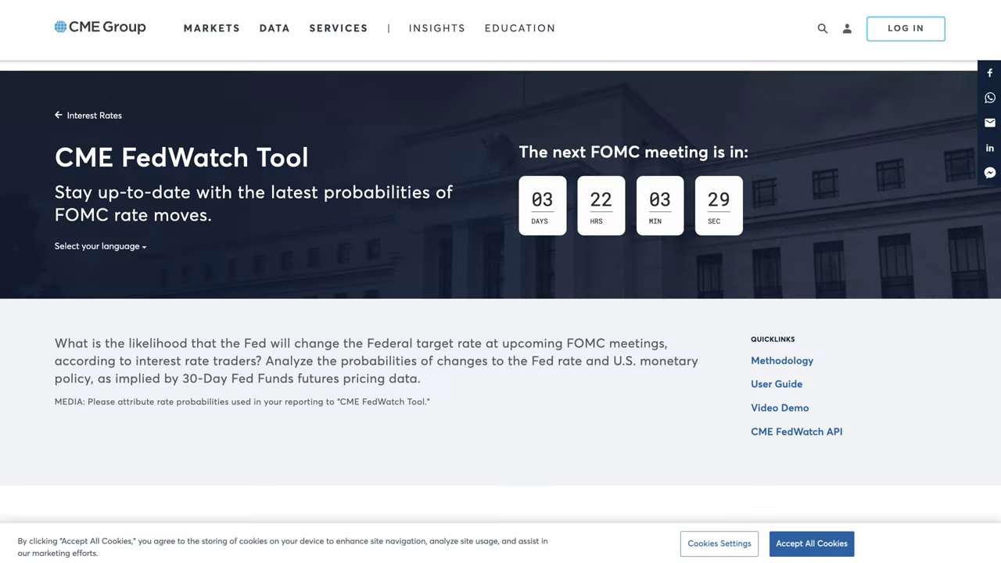
- Switch to the CME FedWatch Tool and view the target rate probabilities for the 12 June 2024 Fed meeting
{"action": "scroll", "coordinate": [333, 330], "scroll_direction": "down", "scroll_amount": 4}
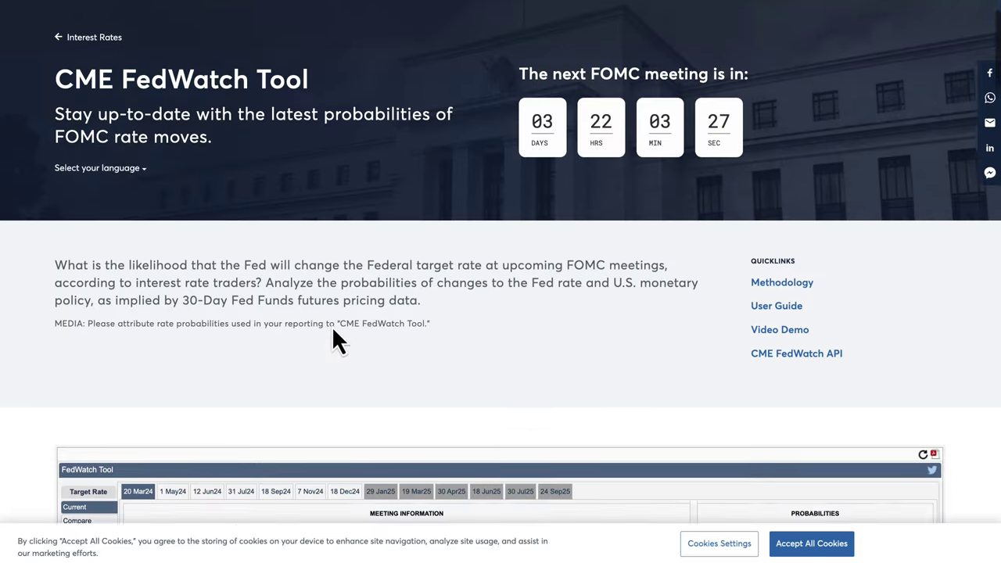
{"action": "scroll", "coordinate": [331, 326], "scroll_direction": "down", "scroll_amount": 1}
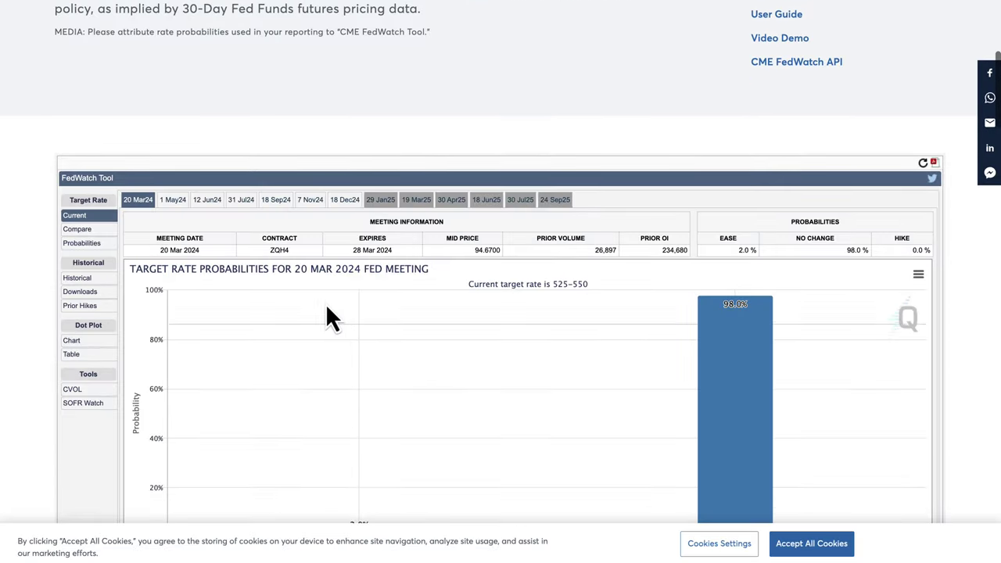
{"action": "left_click", "coordinate": [209, 203]}
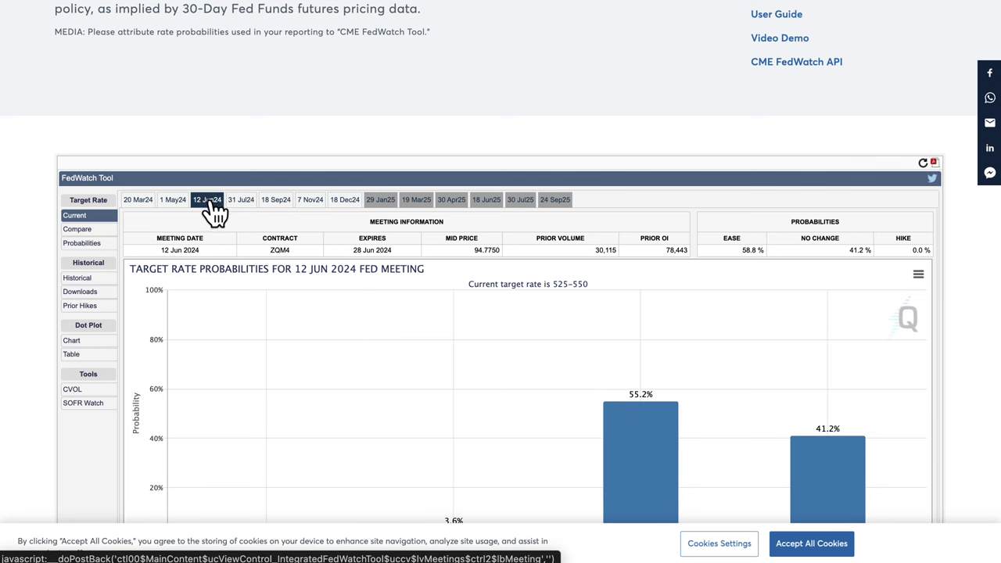
{"action": "scroll", "coordinate": [273, 266], "scroll_direction": "down", "scroll_amount": 2}
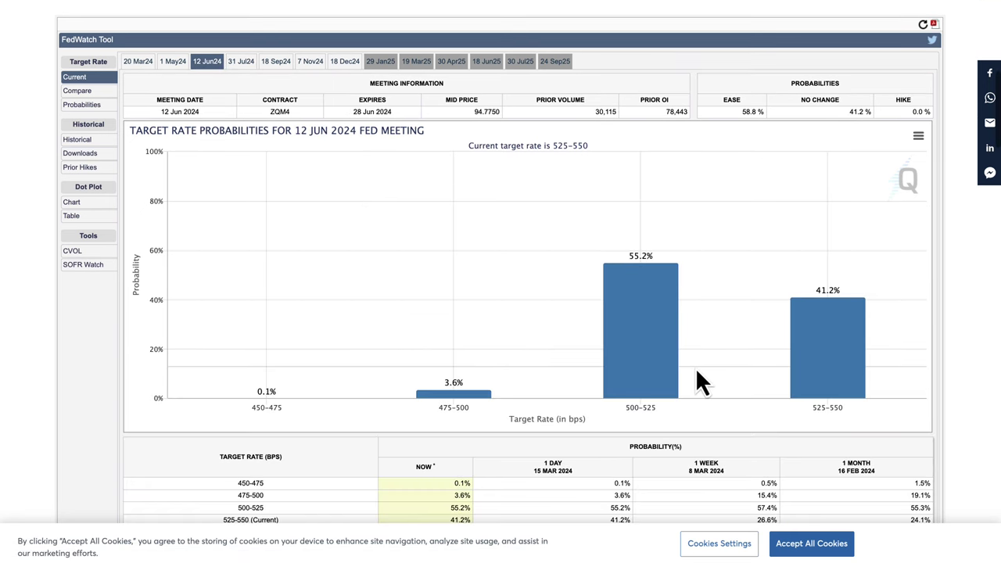
{"action": "scroll", "coordinate": [696, 376], "scroll_direction": "down", "scroll_amount": 2}
{"action": "scroll", "coordinate": [681, 305], "scroll_direction": "up", "scroll_amount": 2}
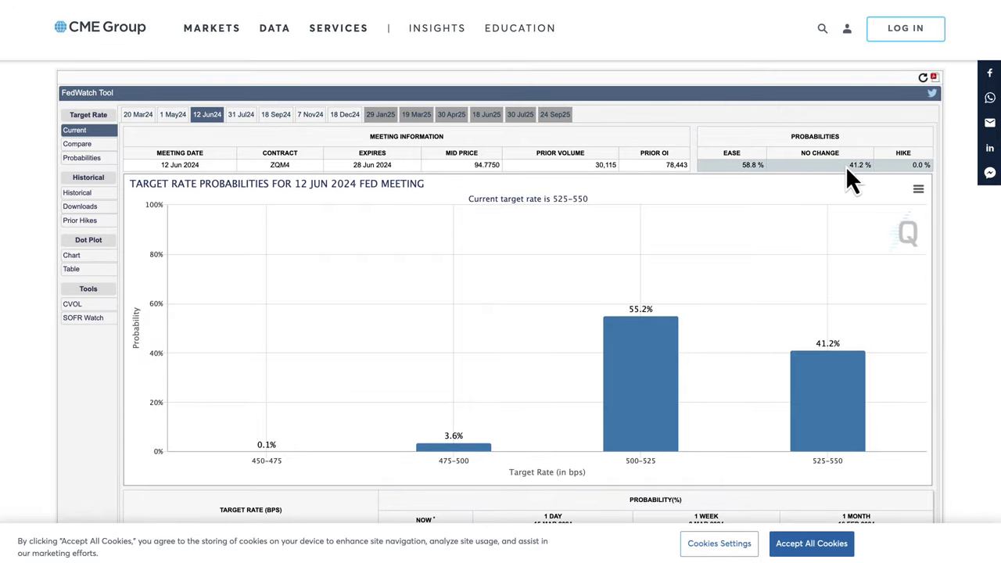
- Compare the probabilities of the rate staying at 525-550 one month, one week and one day ago, highlighting the column dates and values
{"action": "scroll", "coordinate": [778, 241], "scroll_direction": "down", "scroll_amount": 3}
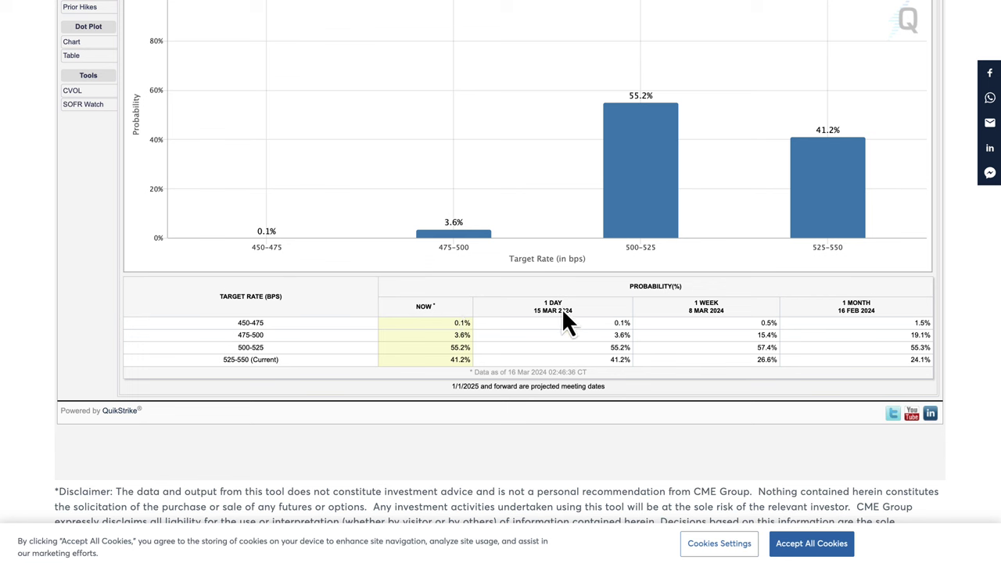
{"action": "left_click_drag", "start_coordinate": [542, 305], "coordinate": [578, 316]}
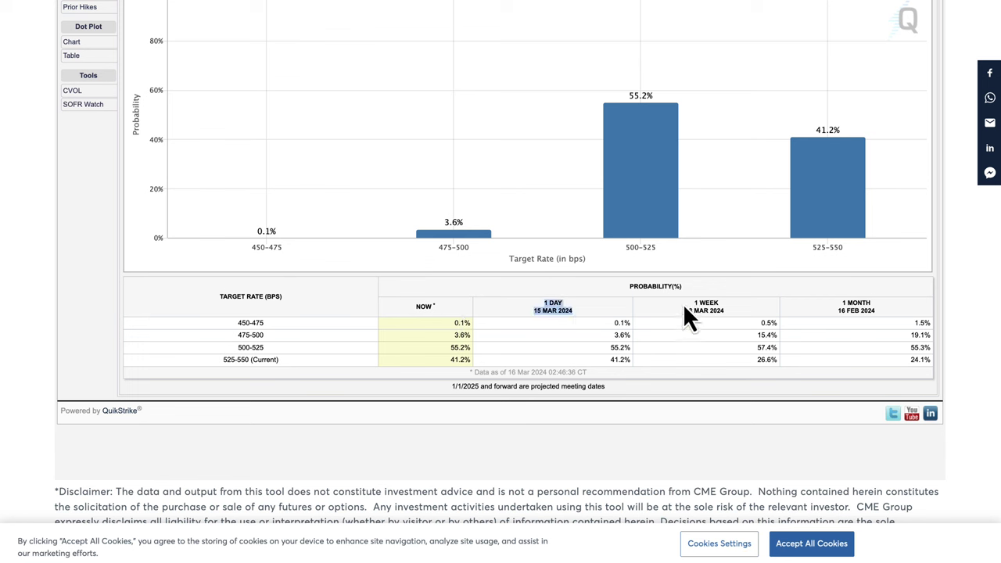
{"action": "left_click_drag", "start_coordinate": [685, 308], "coordinate": [747, 327]}
{"action": "left_click_drag", "start_coordinate": [839, 306], "coordinate": [883, 324]}
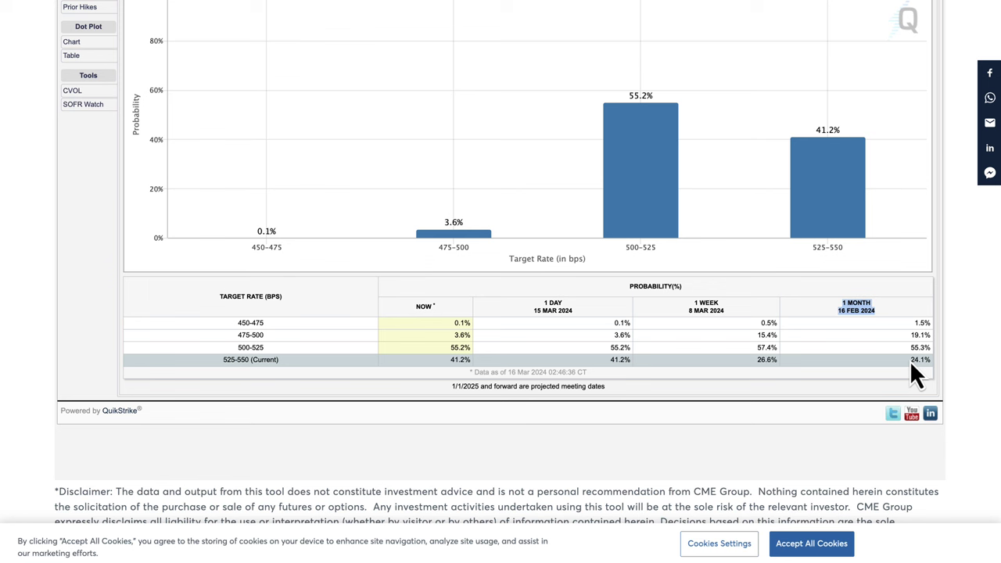
{"action": "left_click_drag", "start_coordinate": [909, 361], "coordinate": [930, 362]}
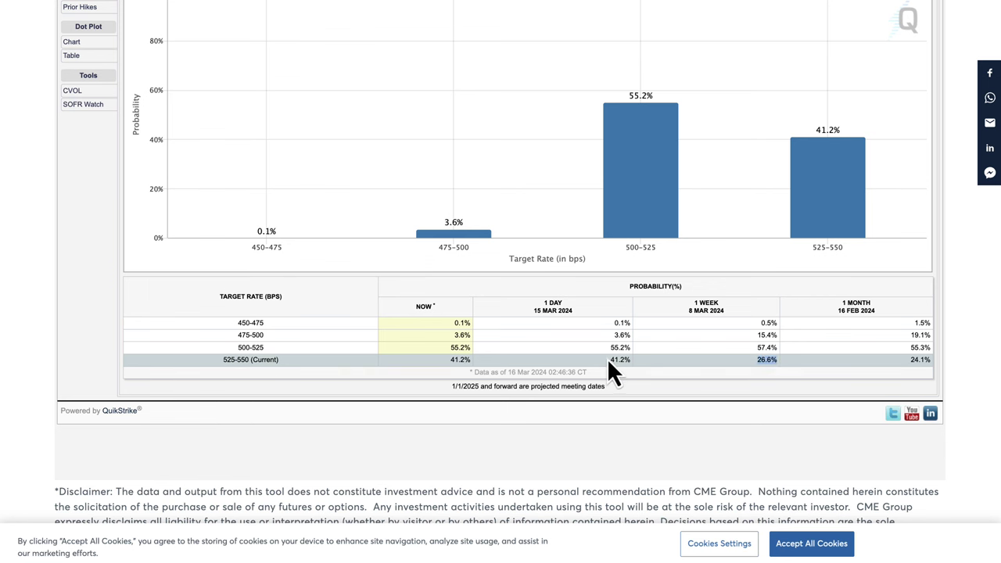
{"action": "left_click_drag", "start_coordinate": [608, 361], "coordinate": [635, 361]}
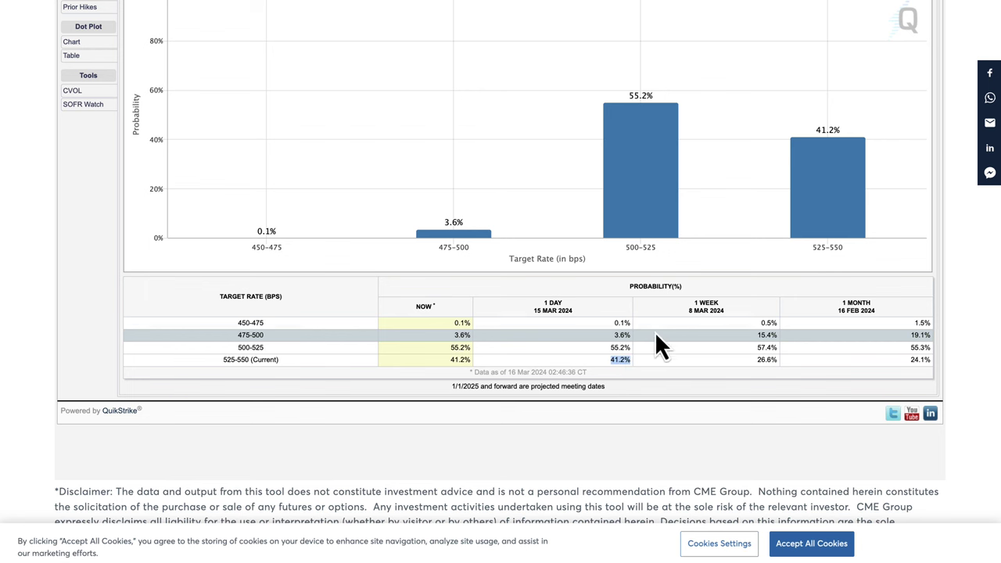
{"action": "scroll", "coordinate": [704, 307], "scroll_direction": "up", "scroll_amount": 1}
{"action": "scroll", "coordinate": [704, 308], "scroll_direction": "up", "scroll_amount": 4}
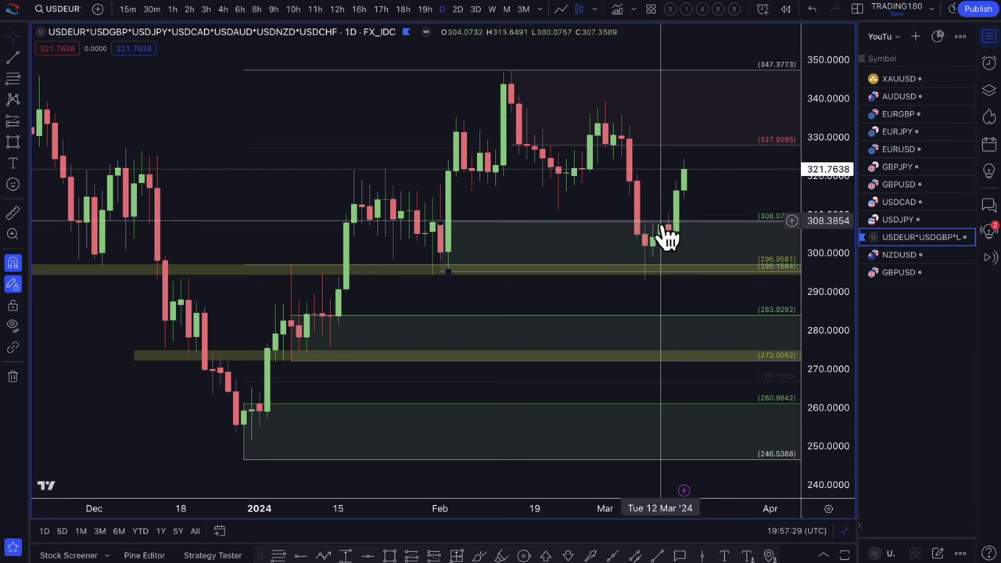
- On the USD basket chart, draw a path from the 15 March 2024 close down to about 301 and up to about 343
{"action": "scroll", "coordinate": [632, 246], "scroll_direction": "down", "scroll_amount": 3}
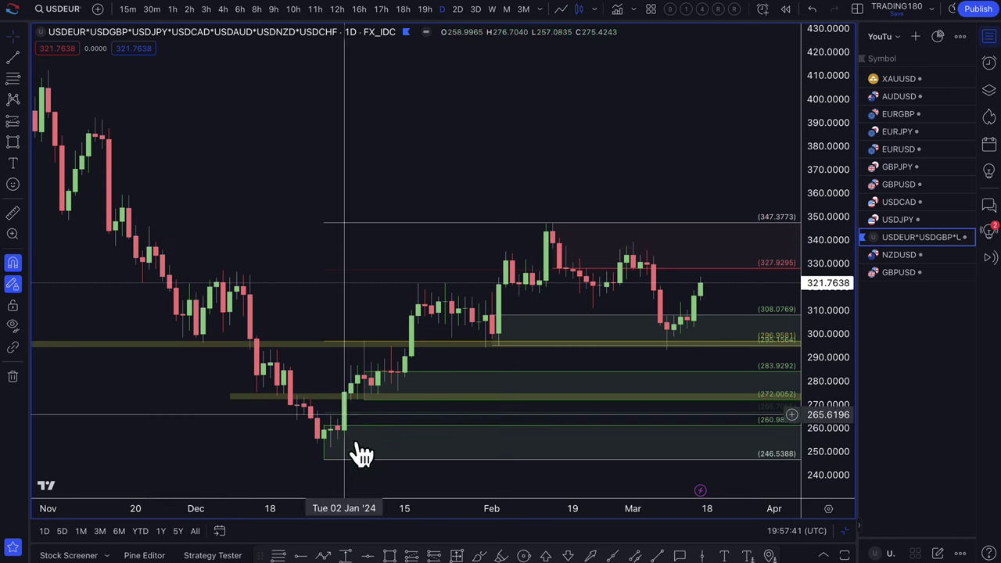
{"action": "left_click", "coordinate": [324, 556]}
{"action": "left_click", "coordinate": [701, 284]}
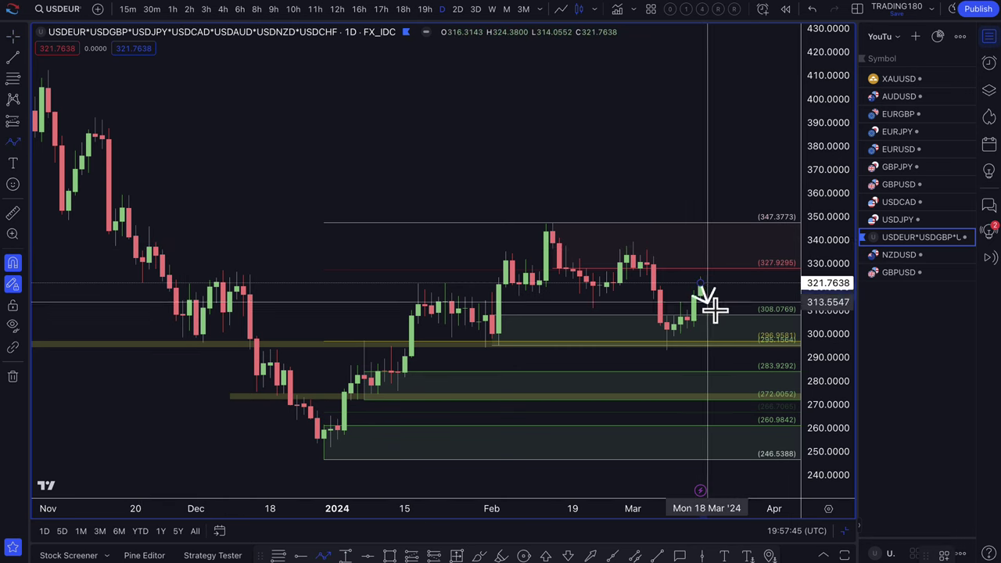
{"action": "left_click", "coordinate": [721, 330]}
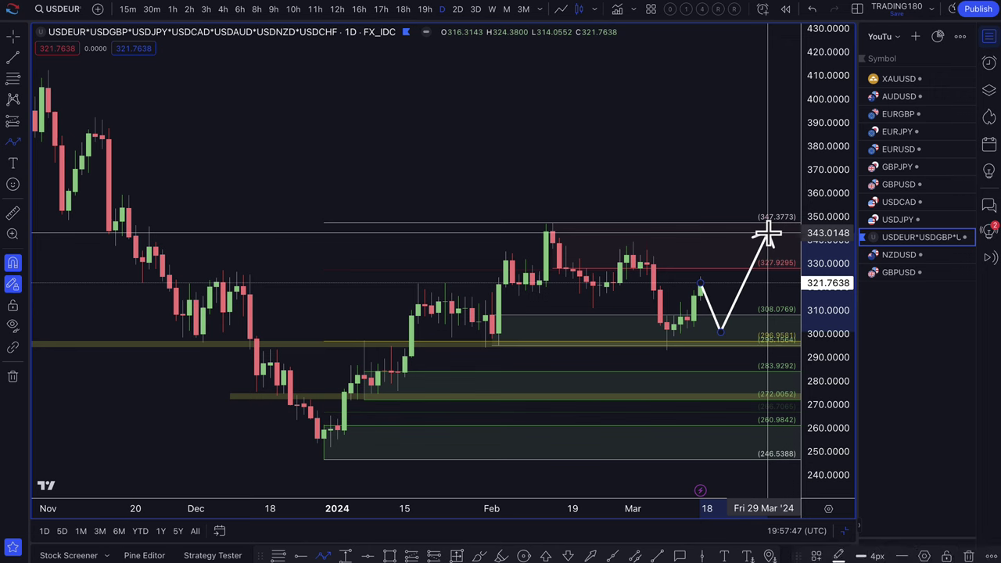
{"action": "left_click", "coordinate": [767, 234]}
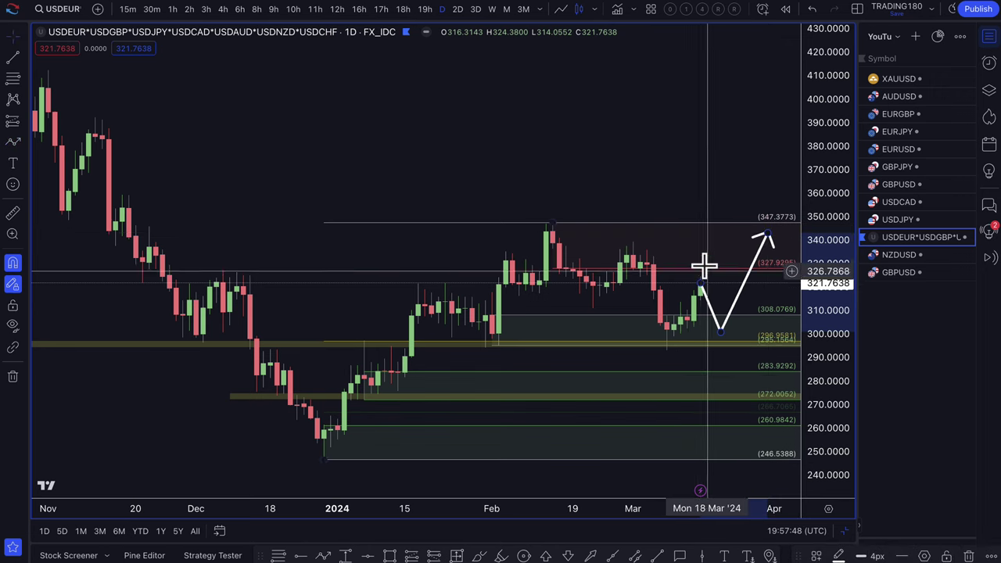
{"action": "right_click", "coordinate": [647, 235]}
{"action": "left_click", "coordinate": [650, 172]}
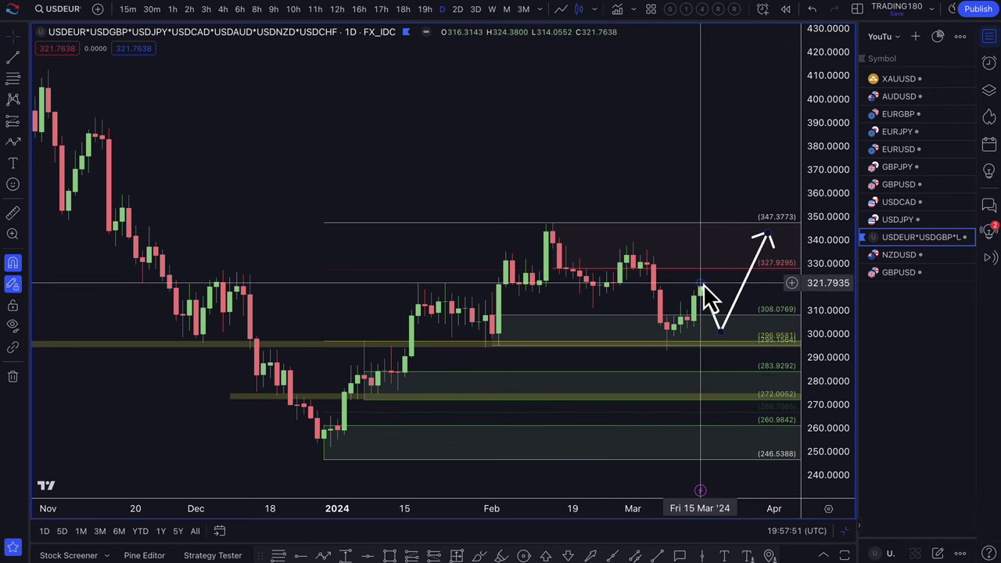
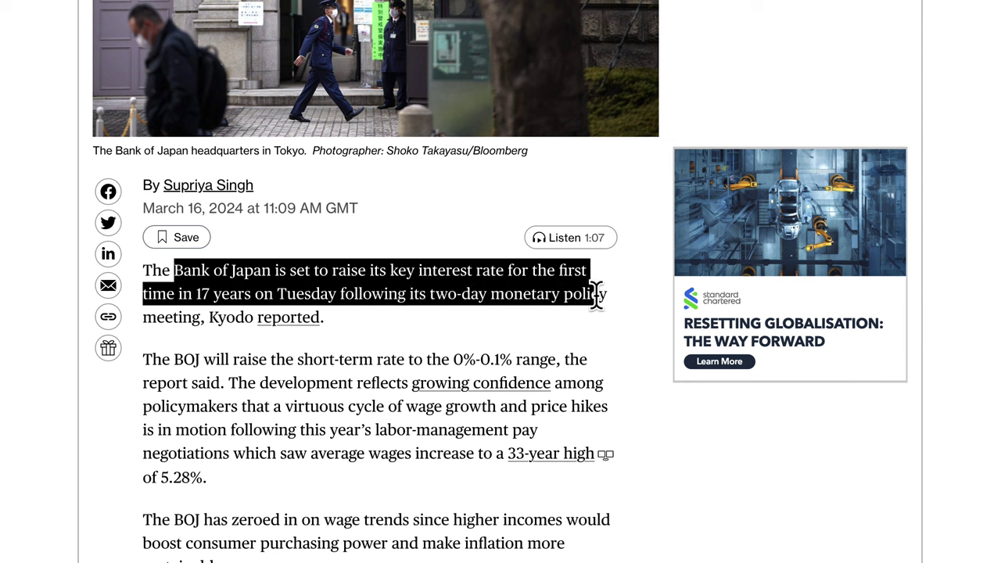
- Highlight the Bloomberg report's opening sentence on the Bank of Japan raising its key rate, and display the USDJPY daily chart
{"action": "left_click_drag", "start_coordinate": [597, 293], "coordinate": [338, 325]}
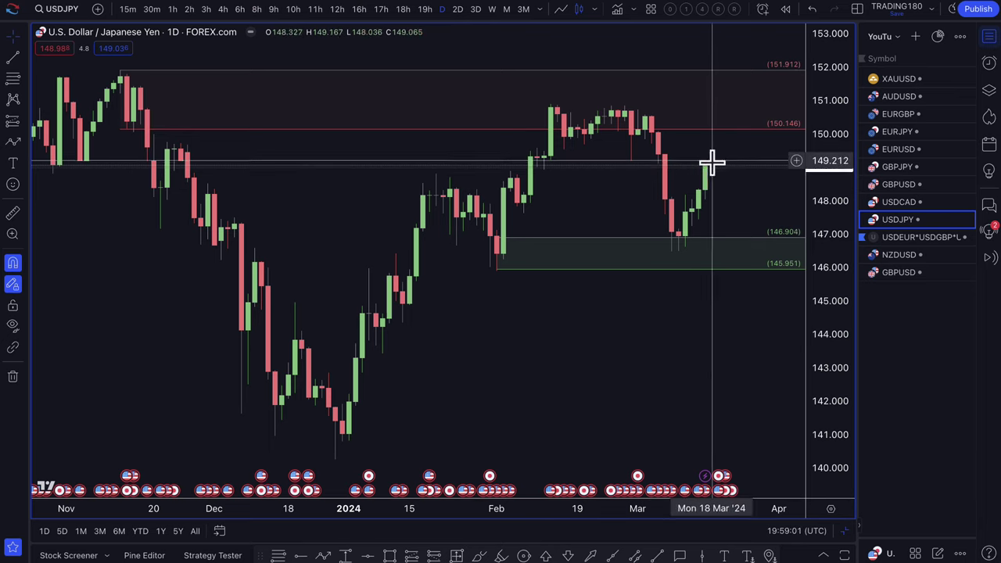
{"action": "left_click", "coordinate": [325, 555]}
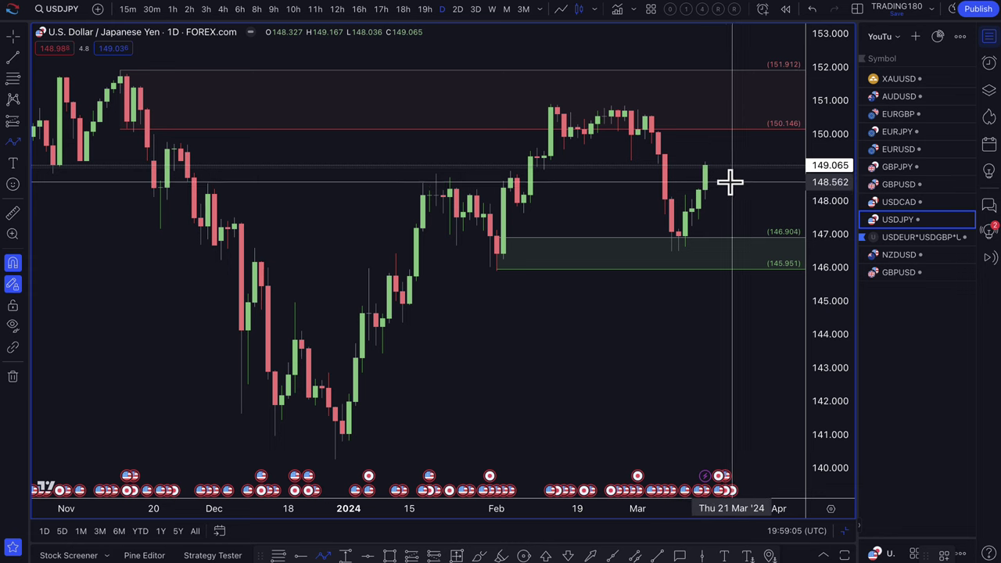
{"action": "left_click", "coordinate": [712, 163]}
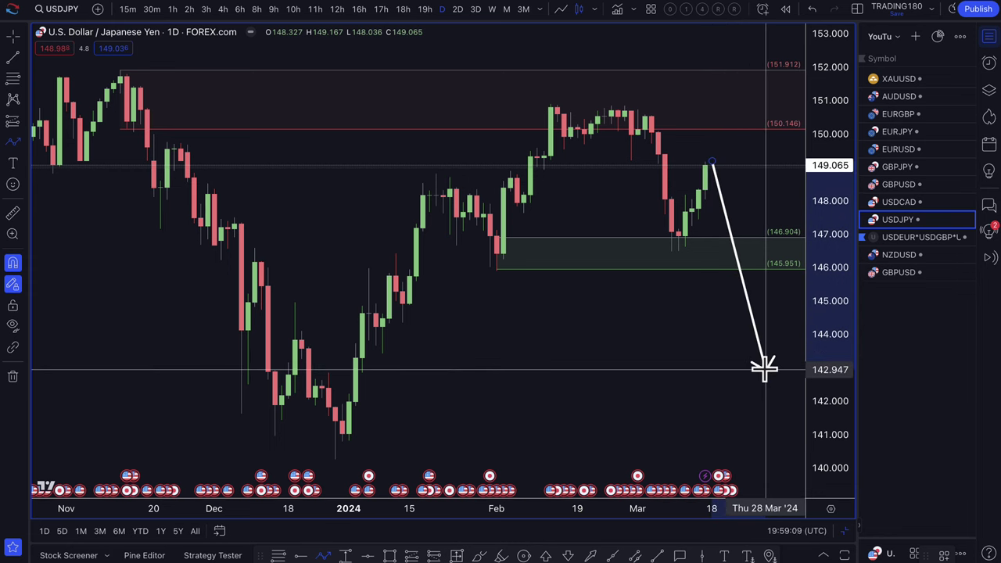
{"action": "key", "text": "Escape"}
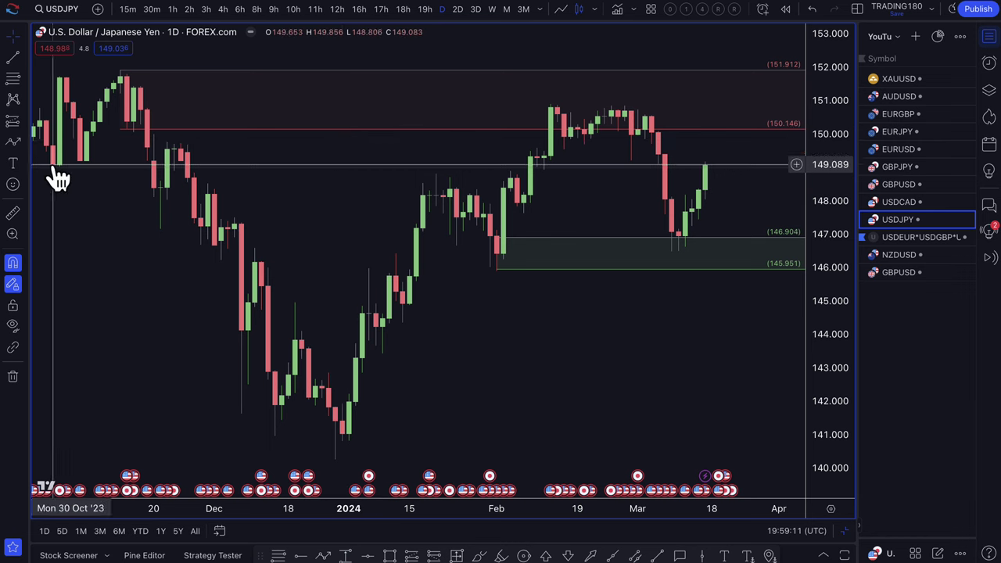
- Draw a USDJPY path from the 15 March close up to about 151.6 on 19 March and down into the 146.904 demand zone, and delete it
{"action": "left_click", "coordinate": [14, 144]}
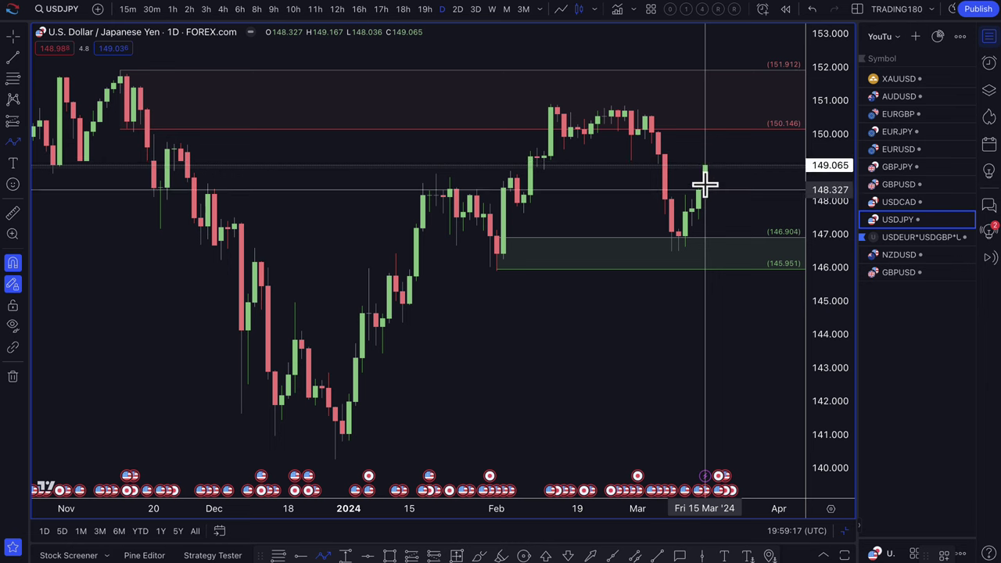
{"action": "left_click", "coordinate": [704, 165]}
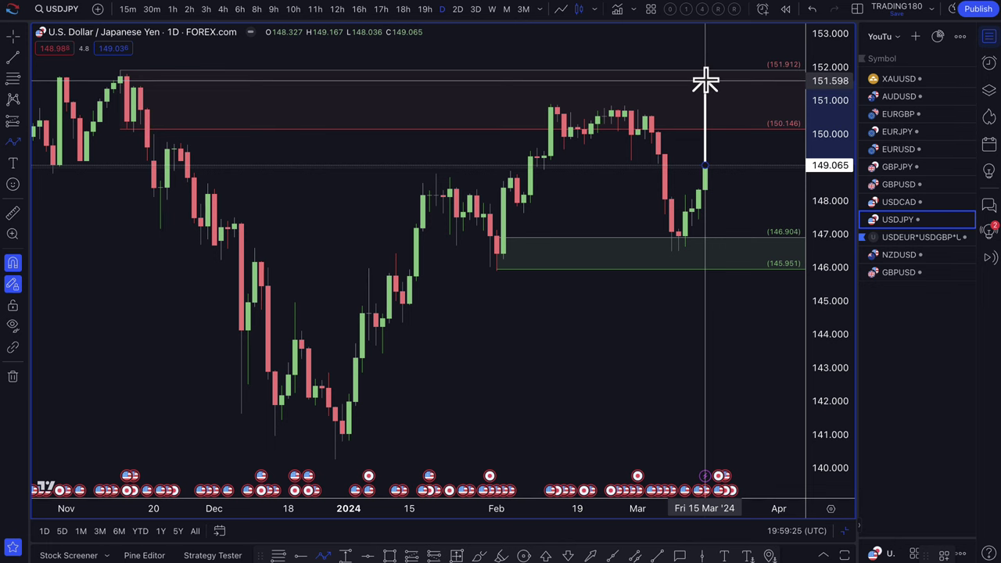
{"action": "left_click", "coordinate": [704, 72]}
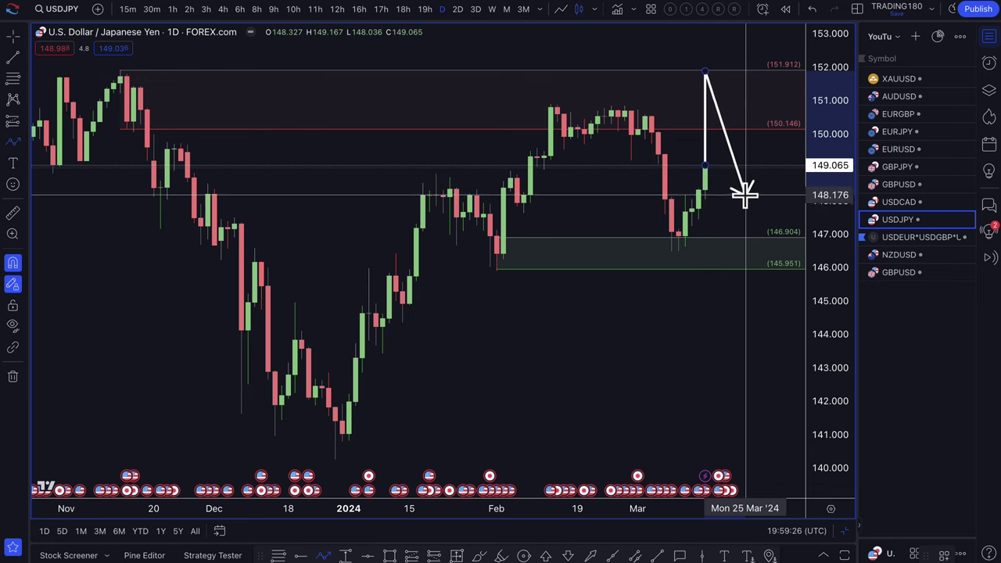
{"action": "double_click", "coordinate": [745, 247]}
{"action": "left_click_drag", "start_coordinate": [704, 72], "coordinate": [718, 79]}
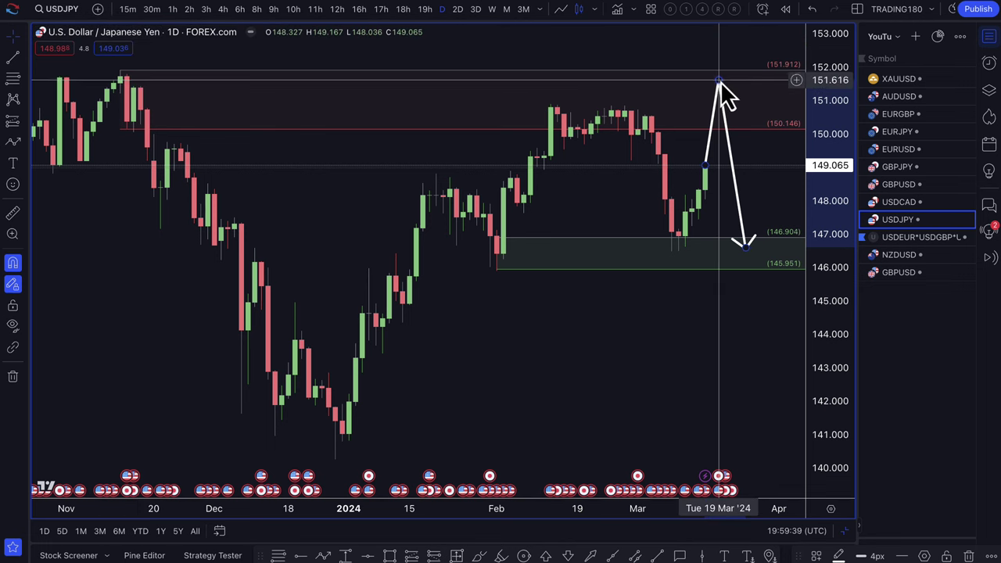
{"action": "key", "text": "Delete"}
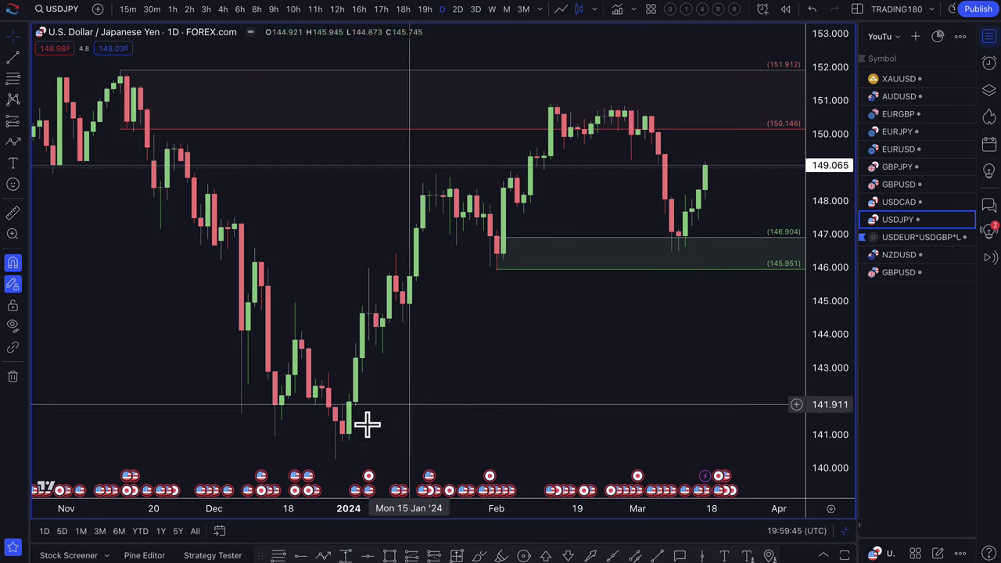
{"action": "left_click", "coordinate": [323, 557]}
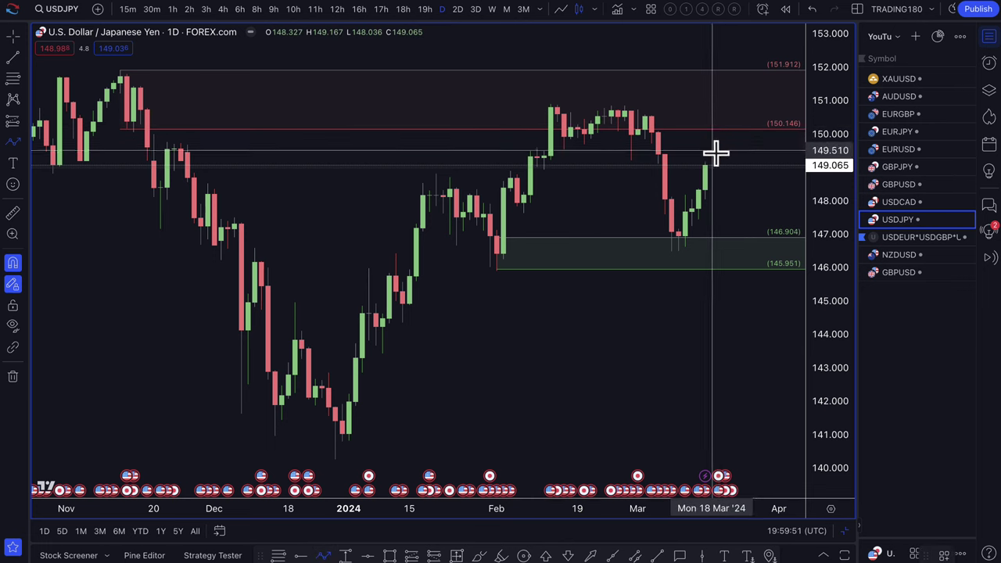
{"action": "scroll", "coordinate": [619, 161], "scroll_direction": "down", "scroll_amount": 2}
{"action": "scroll", "coordinate": [619, 161], "scroll_direction": "down", "scroll_amount": 2}
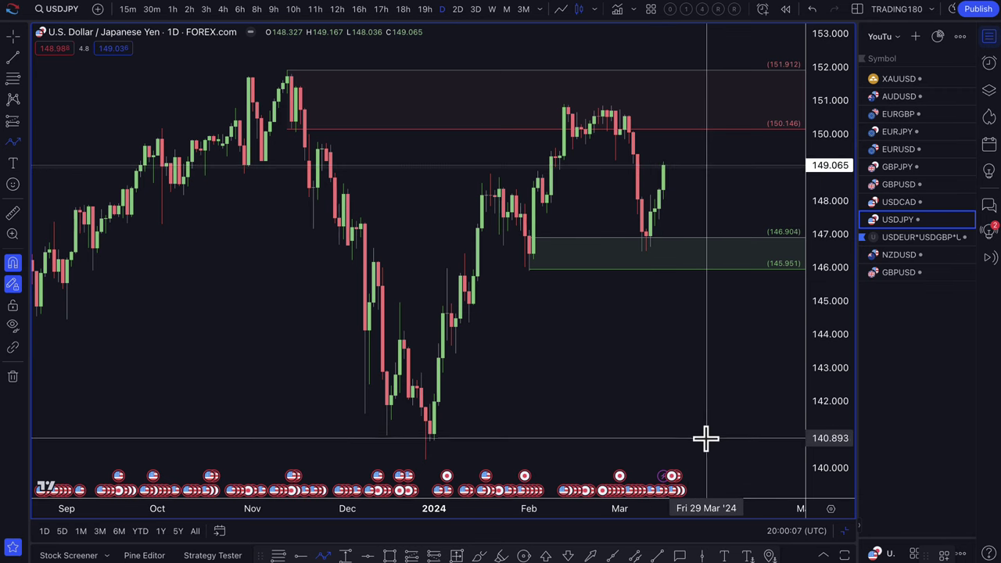
{"action": "scroll", "coordinate": [706, 438], "scroll_direction": "down", "scroll_amount": 2}
{"action": "scroll", "coordinate": [705, 438], "scroll_direction": "down", "scroll_amount": 2}
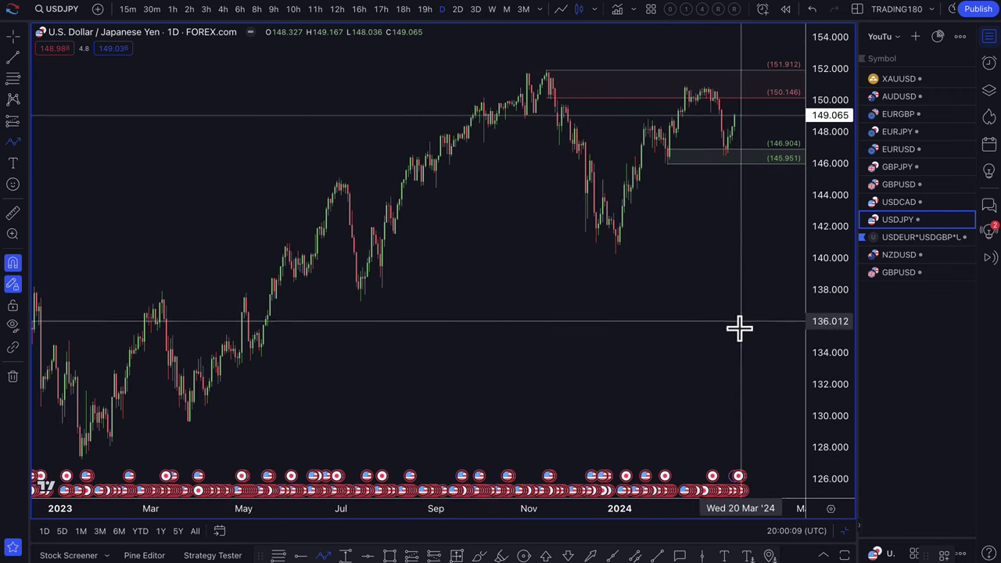
{"action": "scroll", "coordinate": [740, 346], "scroll_direction": "up", "scroll_amount": 4}
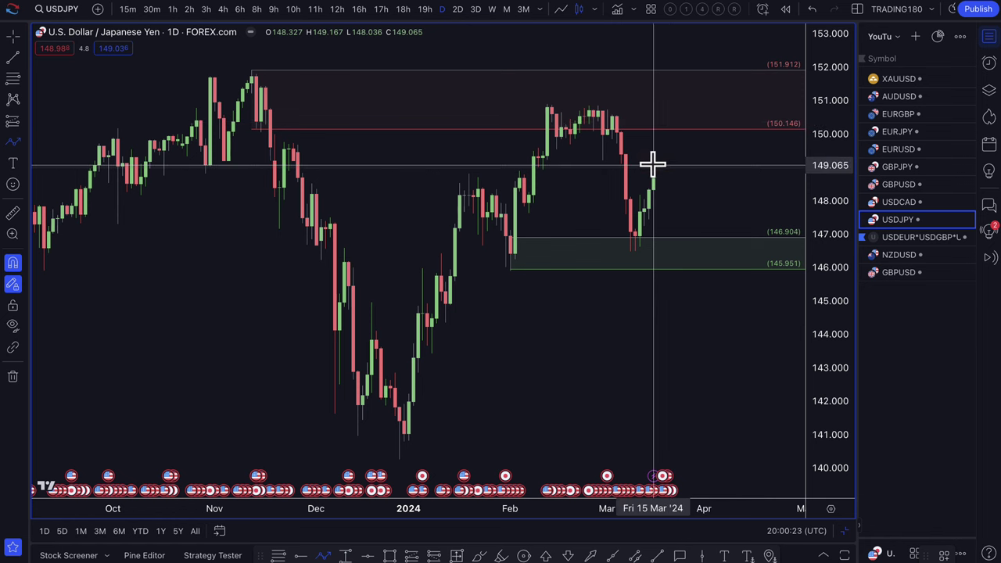
{"action": "left_click", "coordinate": [653, 165]}
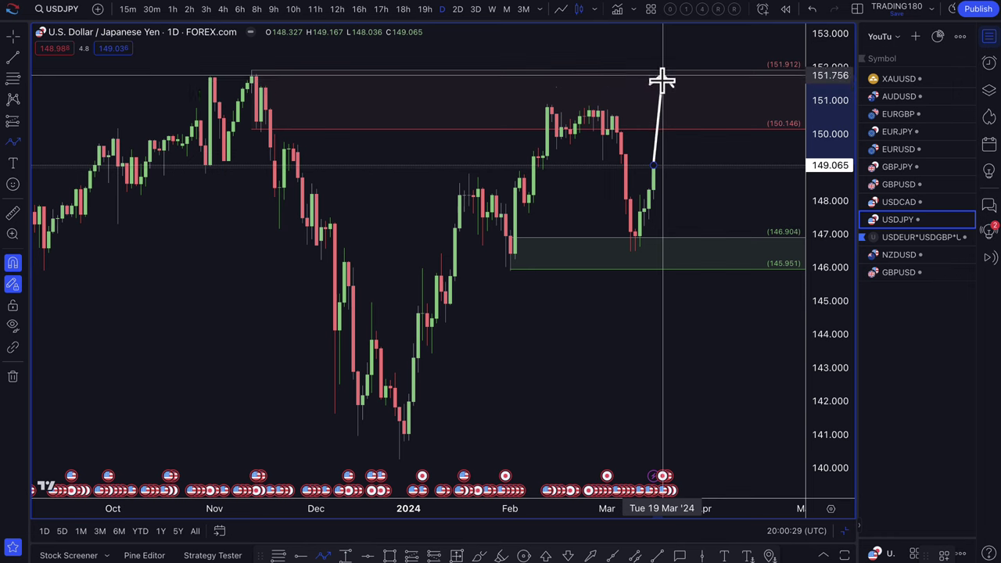
{"action": "scroll", "coordinate": [663, 92], "scroll_direction": "down", "scroll_amount": 3}
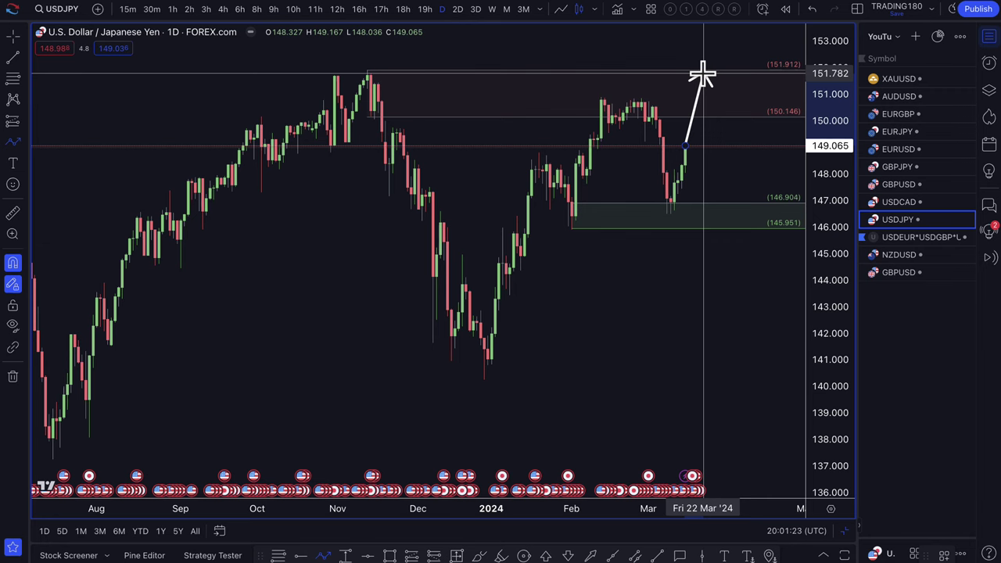
{"action": "key", "text": "Escape"}
- Draw a USDJPY path from the 15 March close up to about 151.7 in the supply zone and down to about 149.1
{"action": "scroll", "coordinate": [665, 112], "scroll_direction": "up", "scroll_amount": 3}
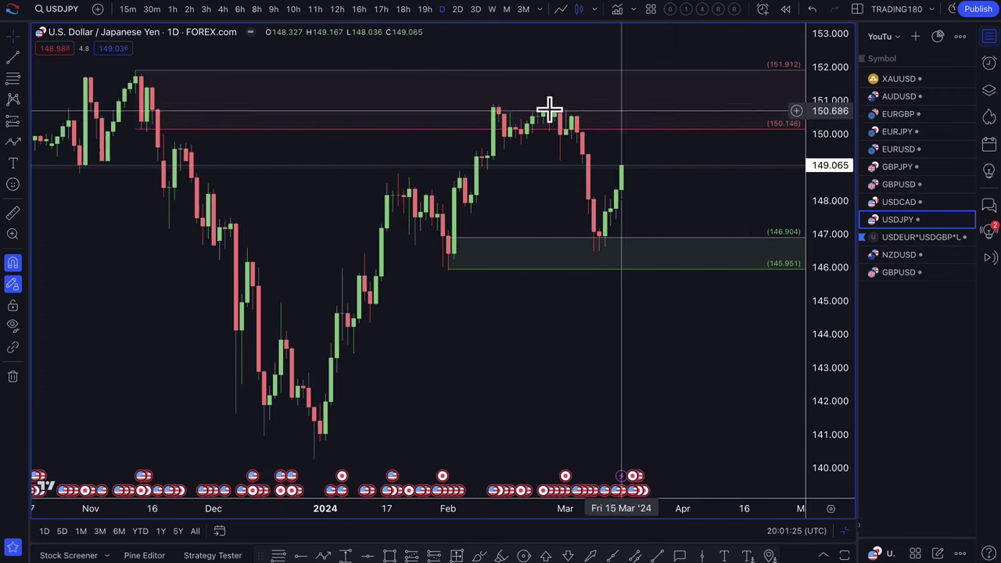
{"action": "left_click", "coordinate": [13, 143]}
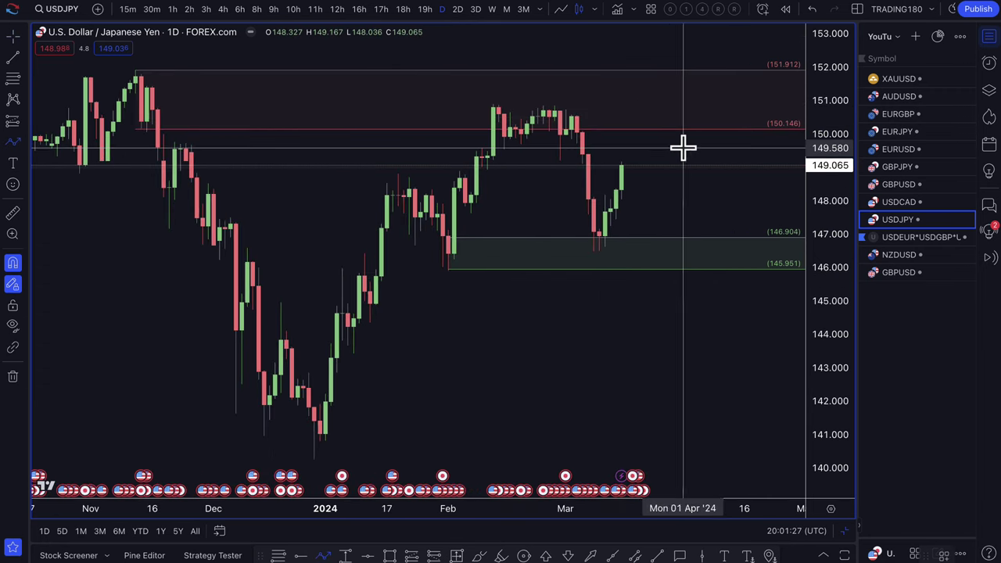
{"action": "left_click", "coordinate": [622, 165]}
{"action": "left_click", "coordinate": [649, 106]}
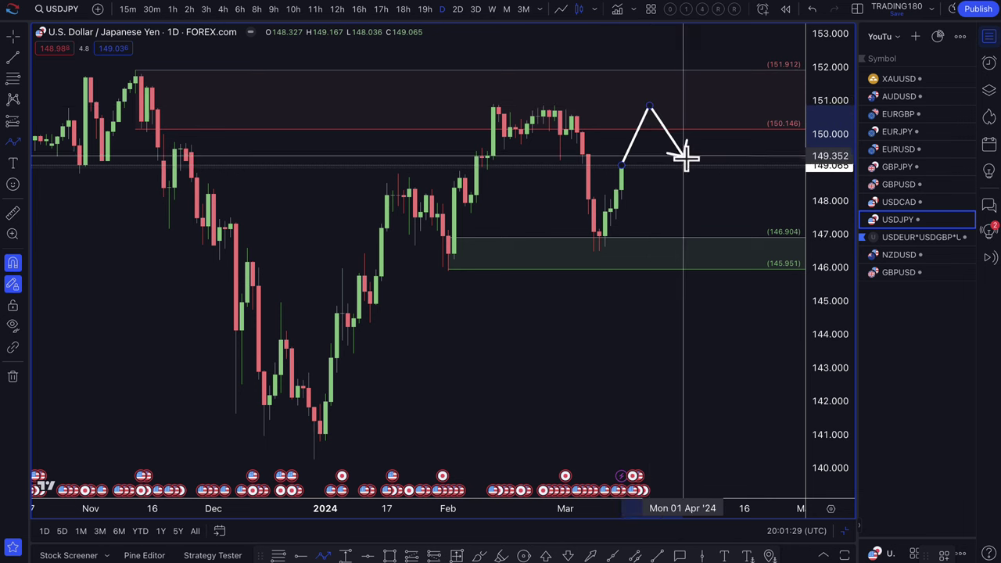
{"action": "double_click", "coordinate": [688, 163]}
{"action": "left_click_drag", "start_coordinate": [649, 105], "coordinate": [650, 76]}
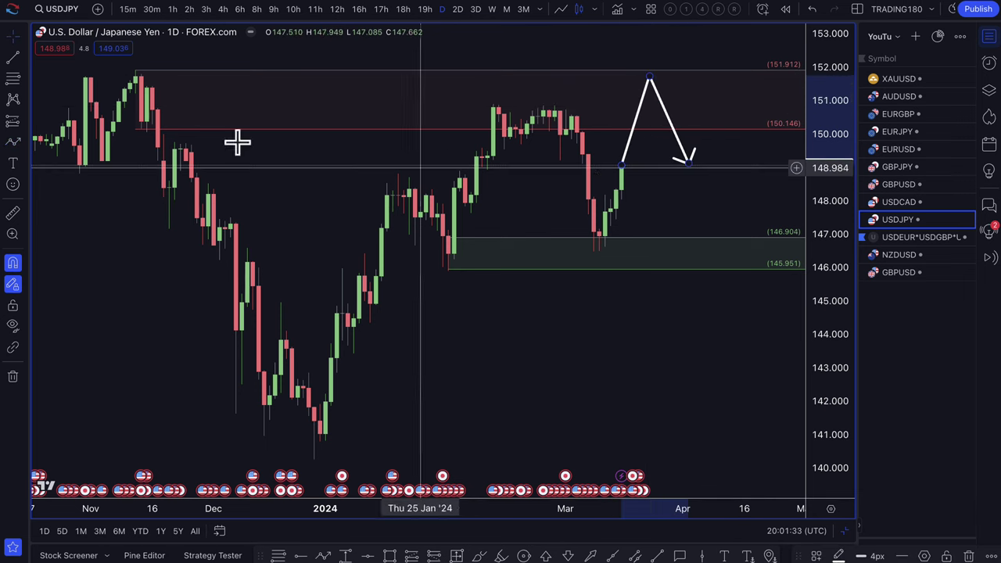
- Draw a second USDJPY path from the 15 March close down to about 146.4 in the demand zone and up to about 149
{"action": "left_click", "coordinate": [14, 144]}
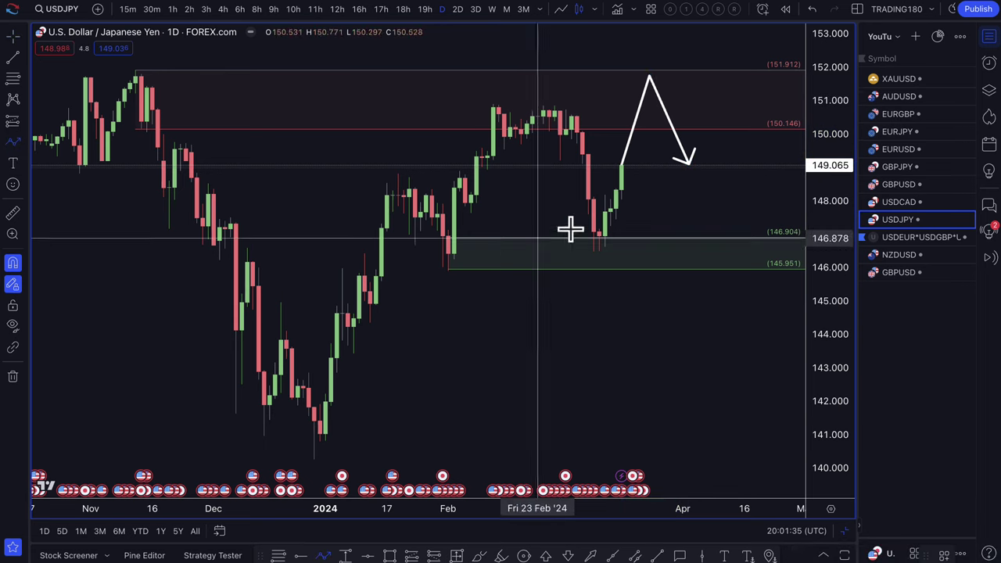
{"action": "left_click", "coordinate": [622, 165]}
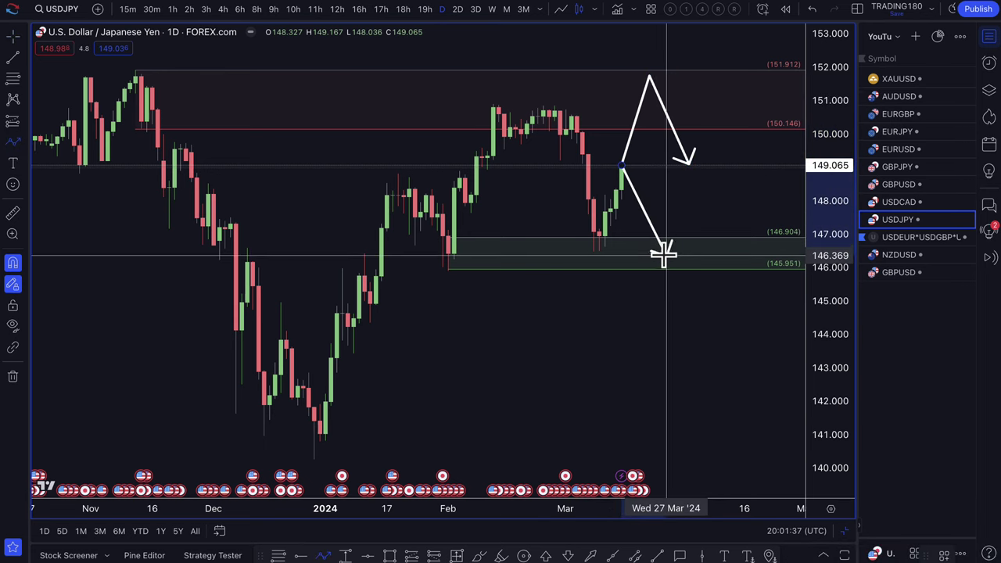
{"action": "left_click", "coordinate": [665, 253]}
{"action": "double_click", "coordinate": [721, 168]}
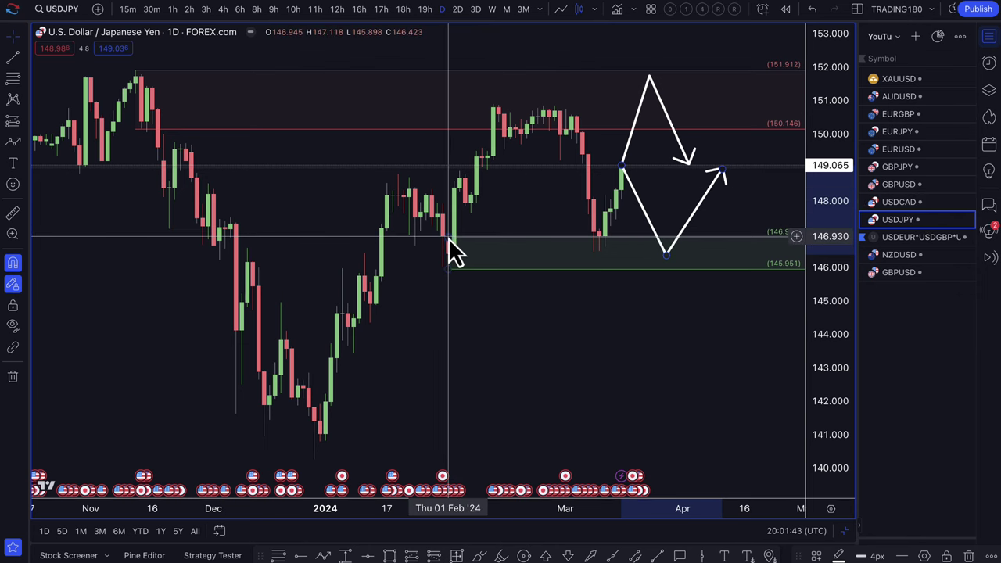
{"action": "left_click_drag", "start_coordinate": [449, 238], "coordinate": [601, 232]}
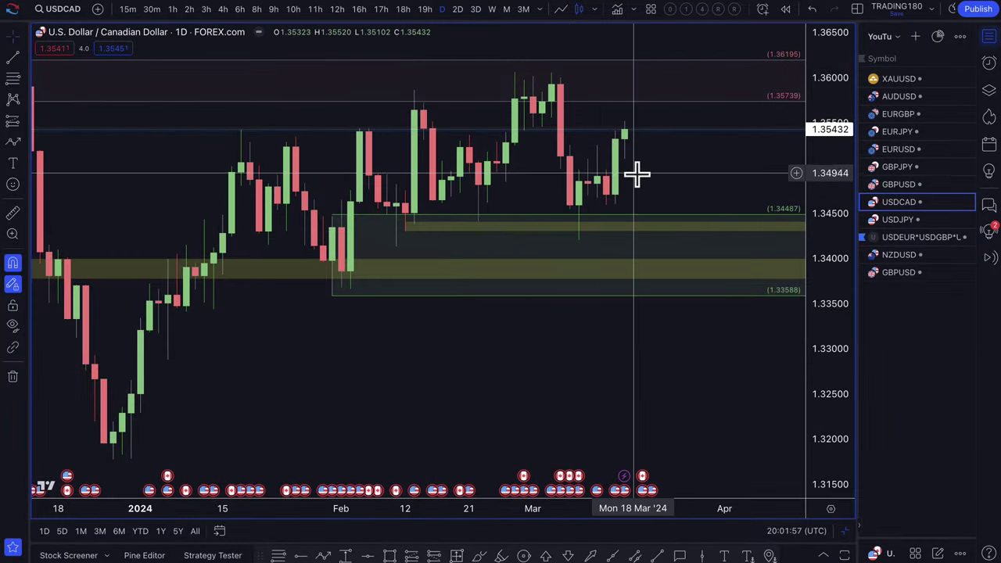
- On the USDCAD daily chart, draw a path from the latest close down to about 1.338 in the demand zone and up to about 1.350
{"action": "scroll", "coordinate": [640, 186], "scroll_direction": "down", "scroll_amount": 3}
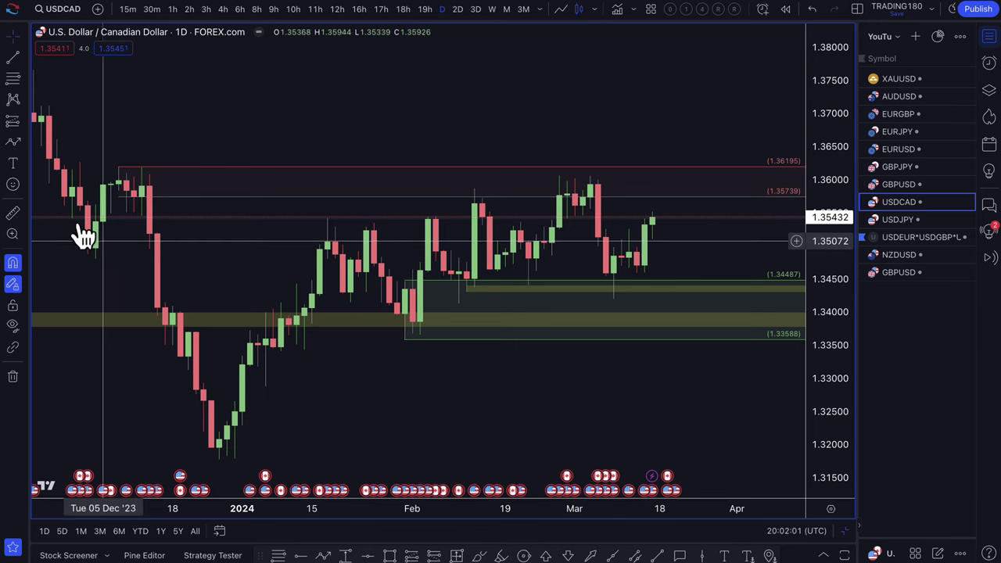
{"action": "left_click", "coordinate": [12, 143]}
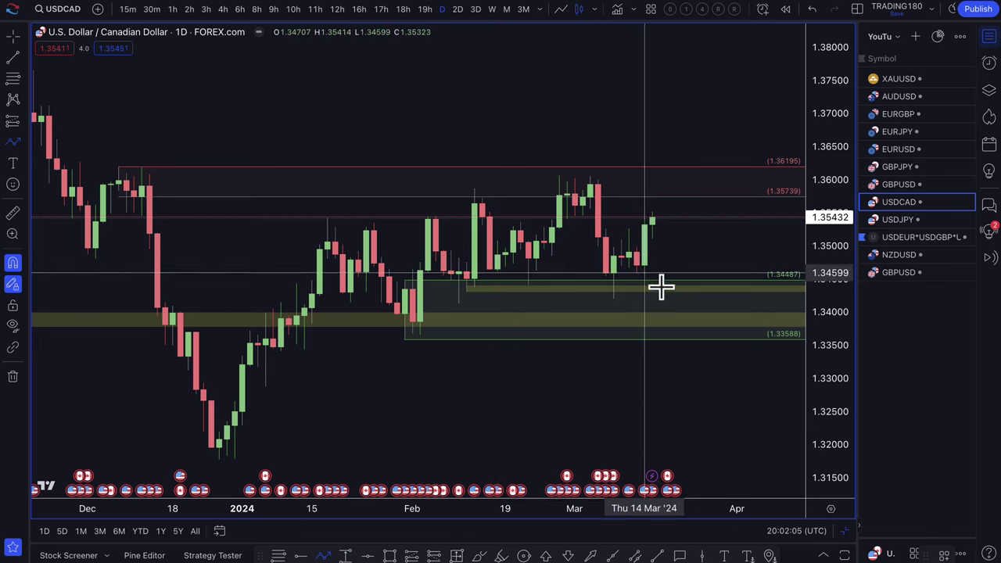
{"action": "left_click", "coordinate": [666, 215]}
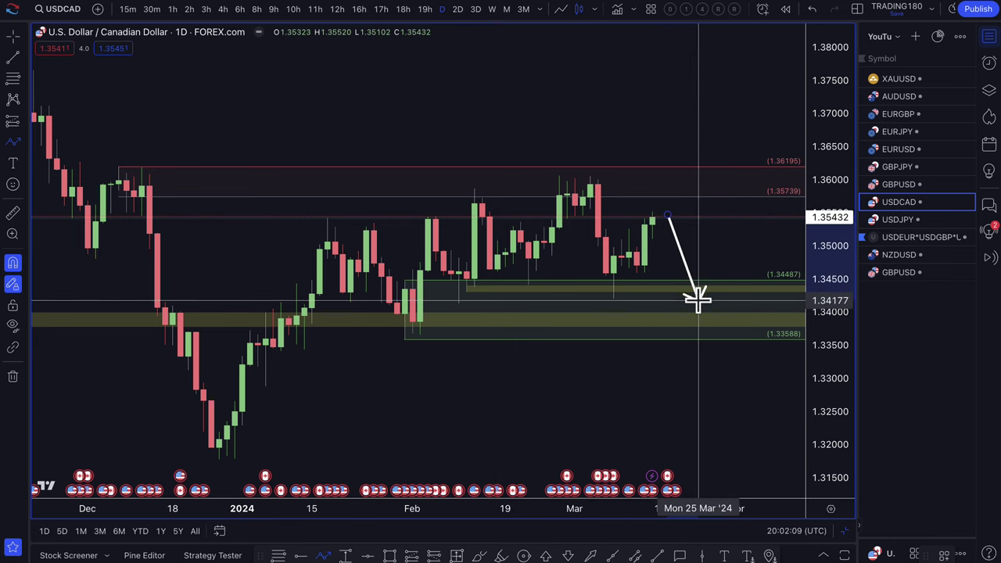
{"action": "left_click", "coordinate": [699, 299]}
{"action": "double_click", "coordinate": [736, 221]}
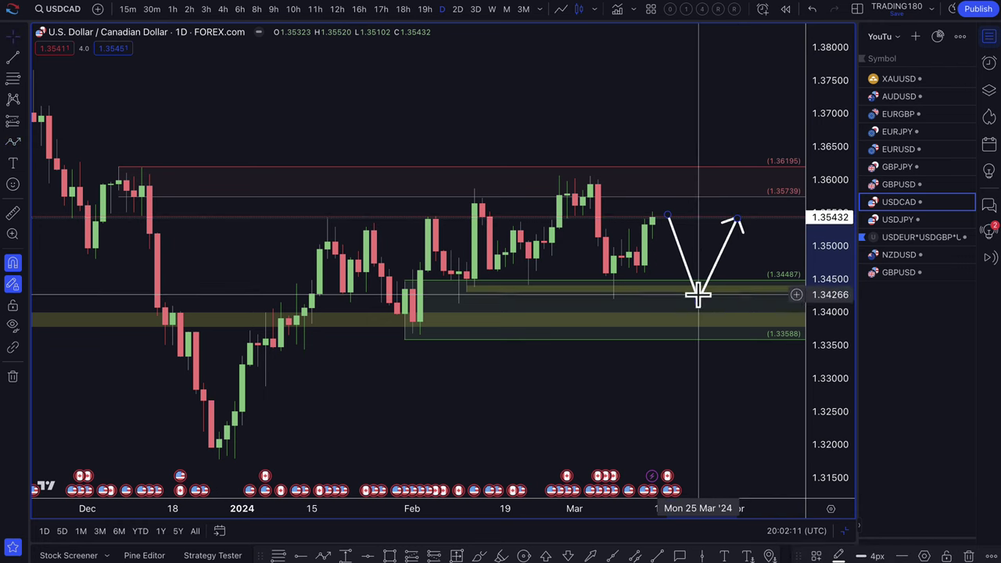
{"action": "left_click_drag", "start_coordinate": [698, 300], "coordinate": [705, 331]}
{"action": "left_click_drag", "start_coordinate": [679, 265], "coordinate": [662, 225]}
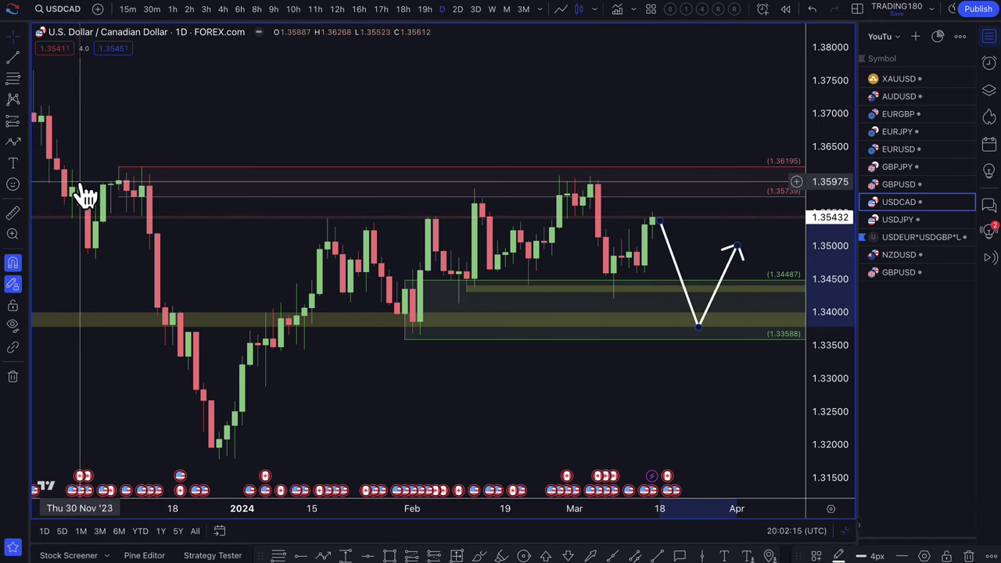
- Draw a second USDCAD path from the first path's start up to about 1.3647 on 25 March and down to about 1.355
{"action": "left_click", "coordinate": [13, 142]}
{"action": "left_click", "coordinate": [661, 222]}
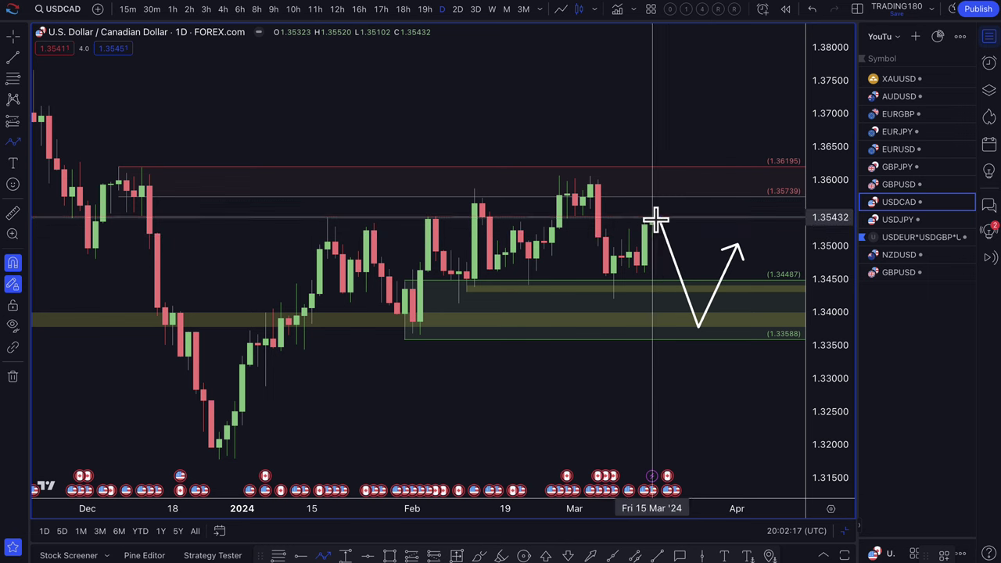
{"action": "scroll", "coordinate": [681, 195], "scroll_direction": "down", "scroll_amount": 2}
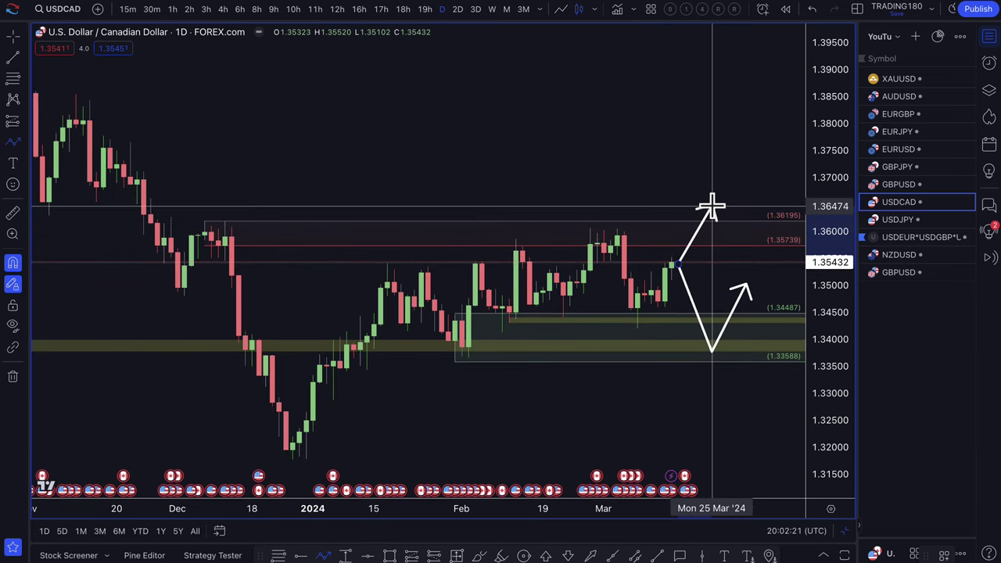
{"action": "left_click", "coordinate": [711, 209]}
{"action": "double_click", "coordinate": [745, 258]}
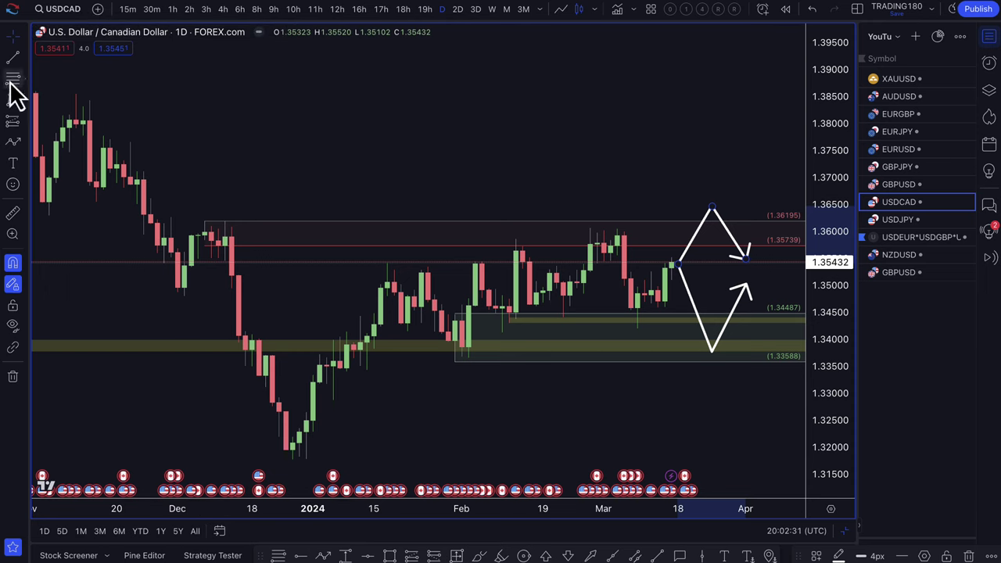
- Draw a USDCAD zone from 1.36873 to 1.37118 at the 23–24 November 2023 candles and apply the "1. SUPPLY" drawing template
{"action": "left_click", "coordinate": [71, 127]}
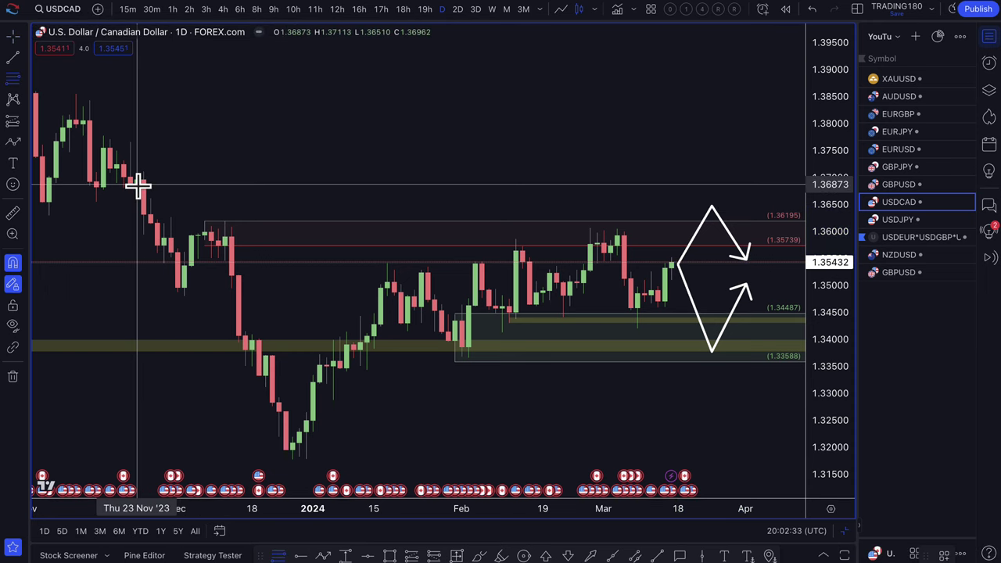
{"action": "left_click", "coordinate": [137, 183]}
{"action": "left_click", "coordinate": [143, 166]}
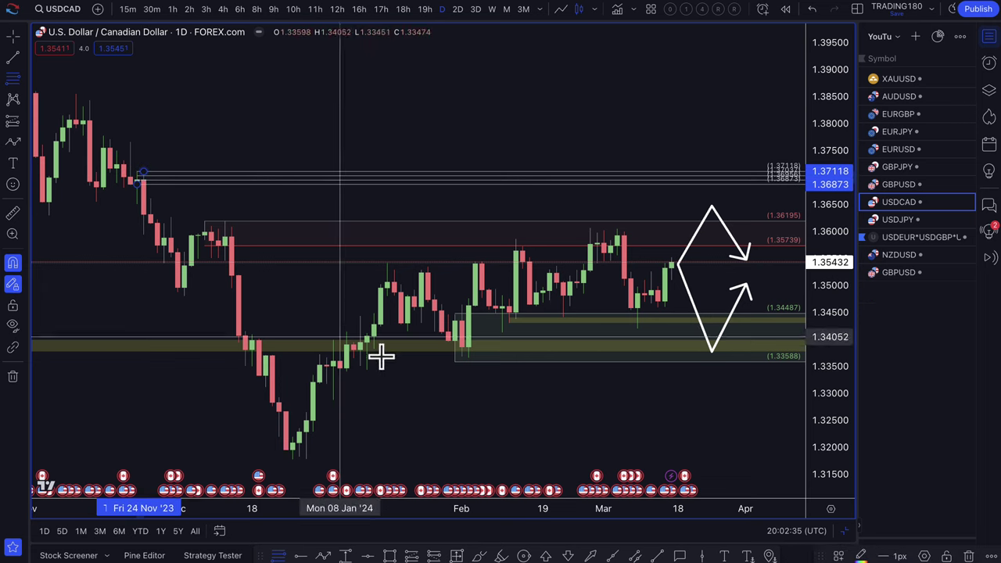
{"action": "left_click", "coordinate": [847, 555]}
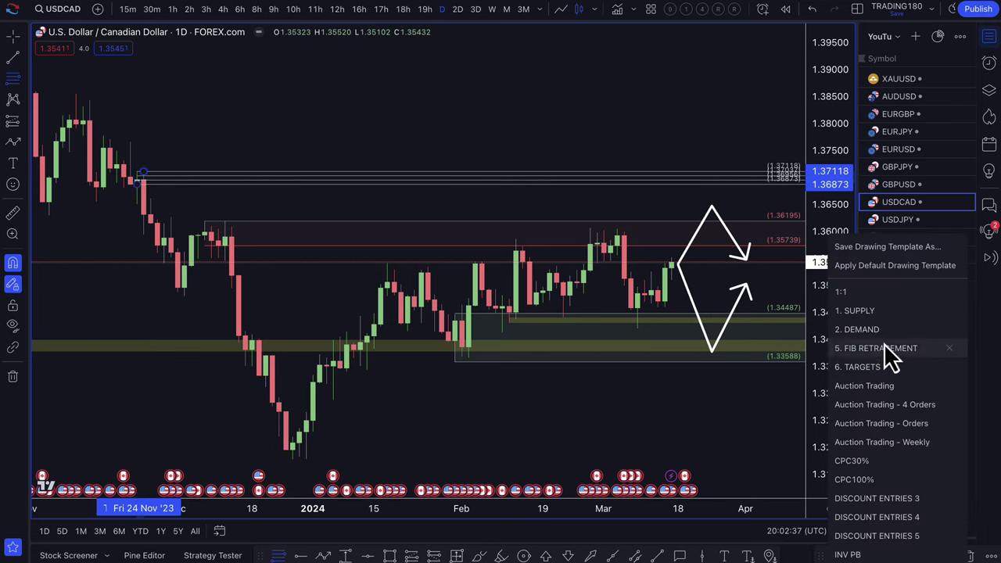
{"action": "left_click", "coordinate": [883, 313]}
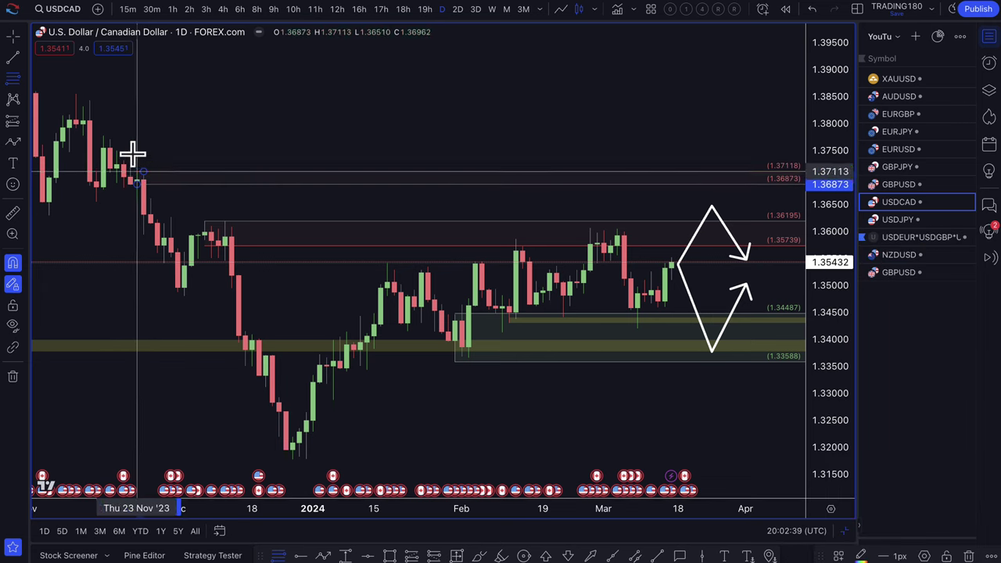
- Add two higher USDCAD supply zones from the November 2023 candles, one spanning 1.37175 to 1.37771 and one spanning 1.37991 to 1.38549
{"action": "left_click", "coordinate": [117, 169]}
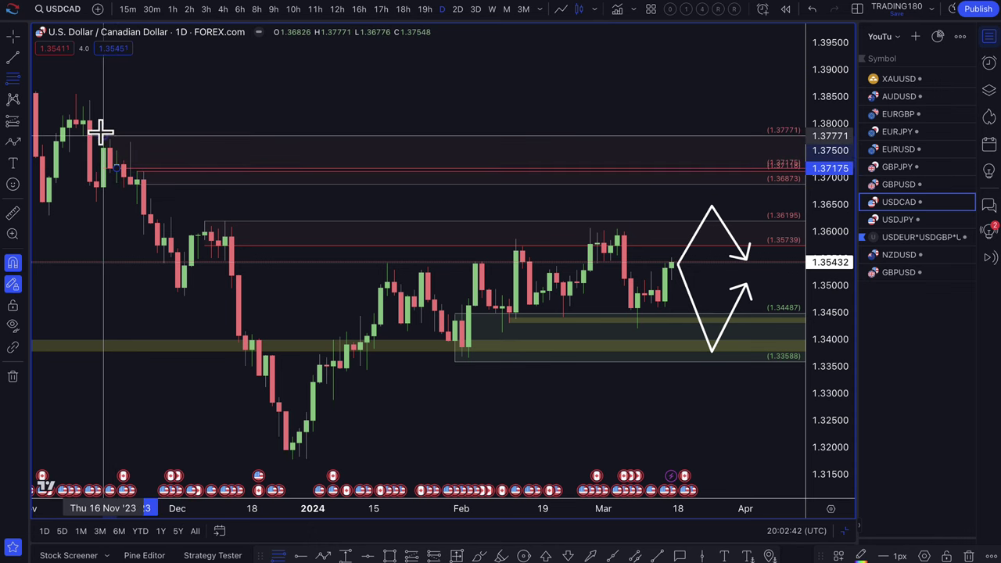
{"action": "left_click", "coordinate": [76, 94]}
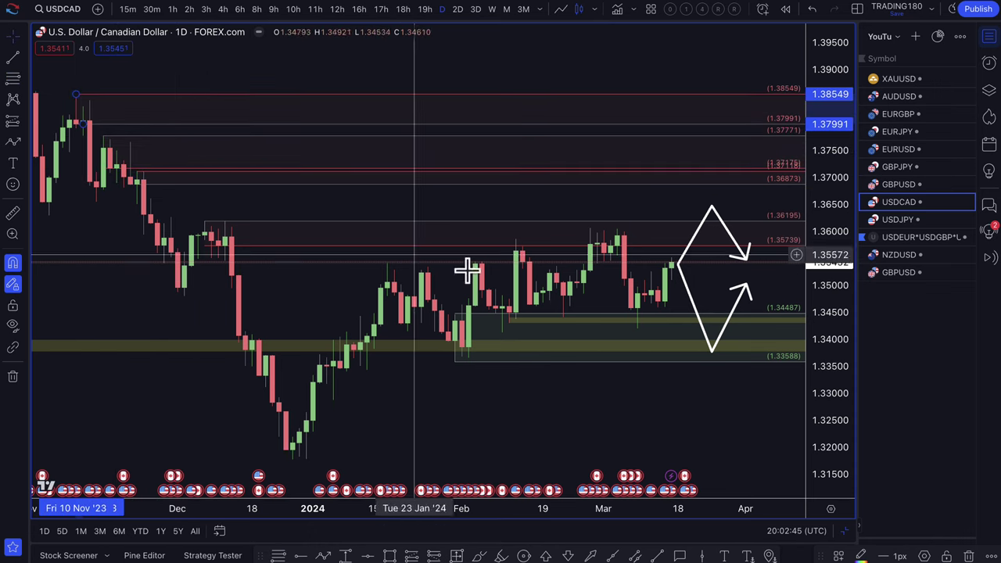
{"action": "scroll", "coordinate": [543, 290], "scroll_direction": "up", "scroll_amount": 4}
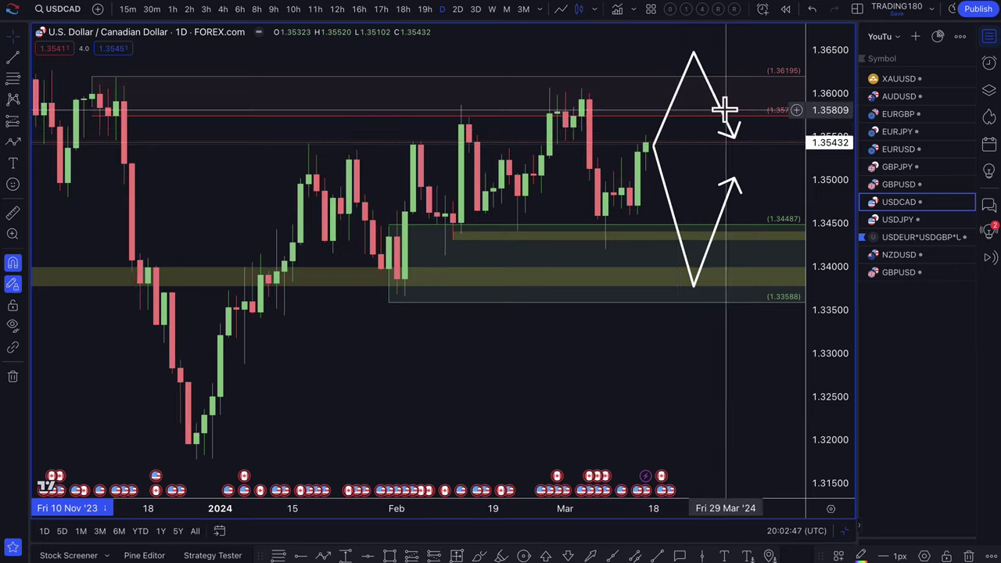
{"action": "scroll", "coordinate": [715, 149], "scroll_direction": "down", "scroll_amount": 2}
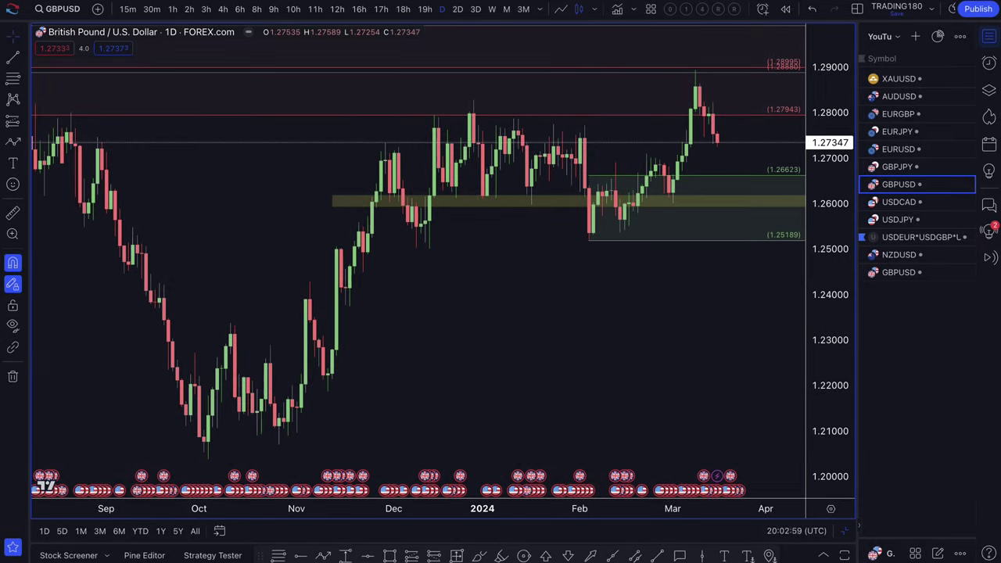
- Read Bloomberg's report on Britain's jobs market, highlighting "that inflationary forces are cooling" in the summary, and return to the GBPUSD daily chart in TradingView
{"action": "left_click", "coordinate": [466, 1]}
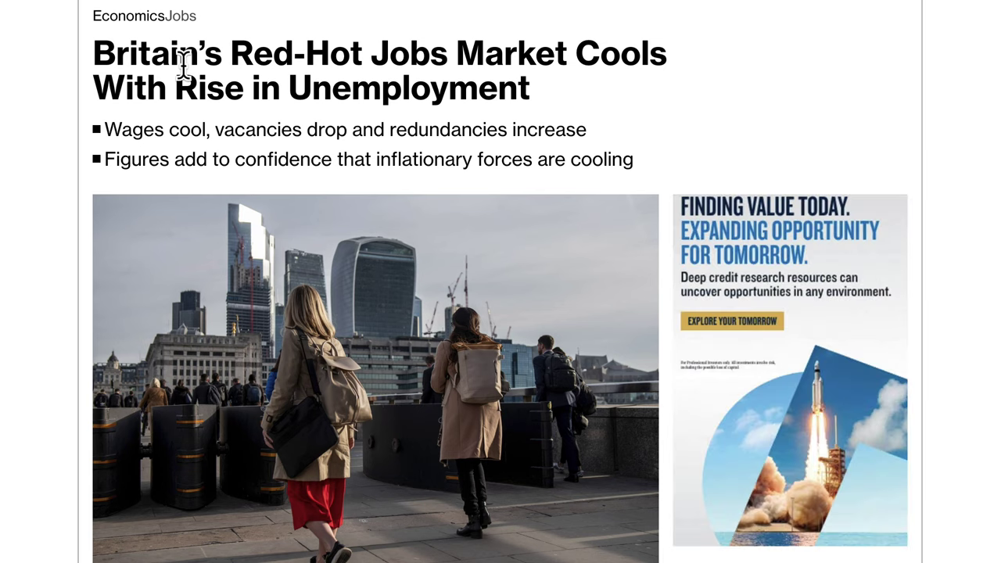
{"action": "scroll", "coordinate": [182, 67], "scroll_direction": "up", "scroll_amount": 1}
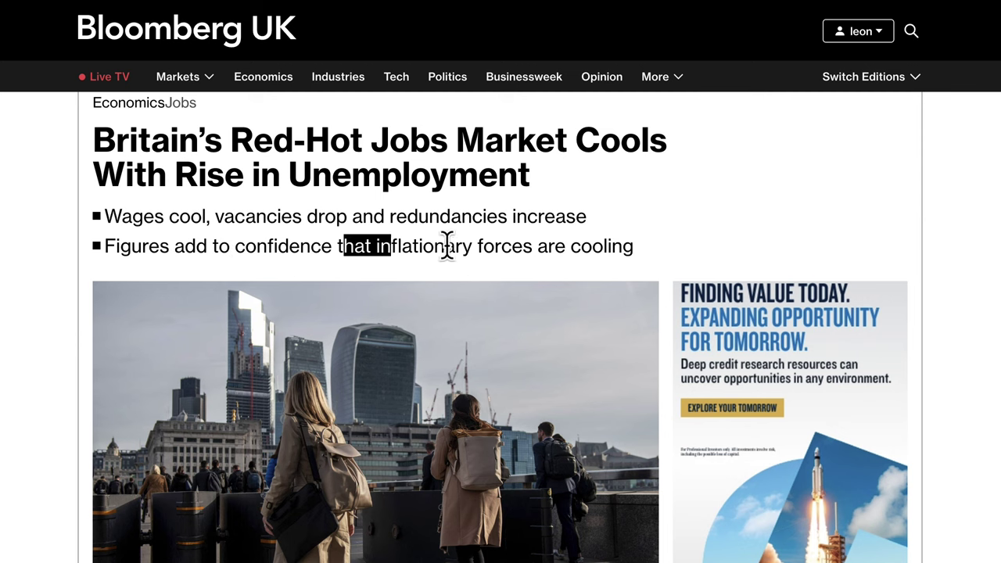
{"action": "left_click_drag", "start_coordinate": [447, 244], "coordinate": [574, 250]}
{"action": "scroll", "coordinate": [643, 328], "scroll_direction": "down", "scroll_amount": 2}
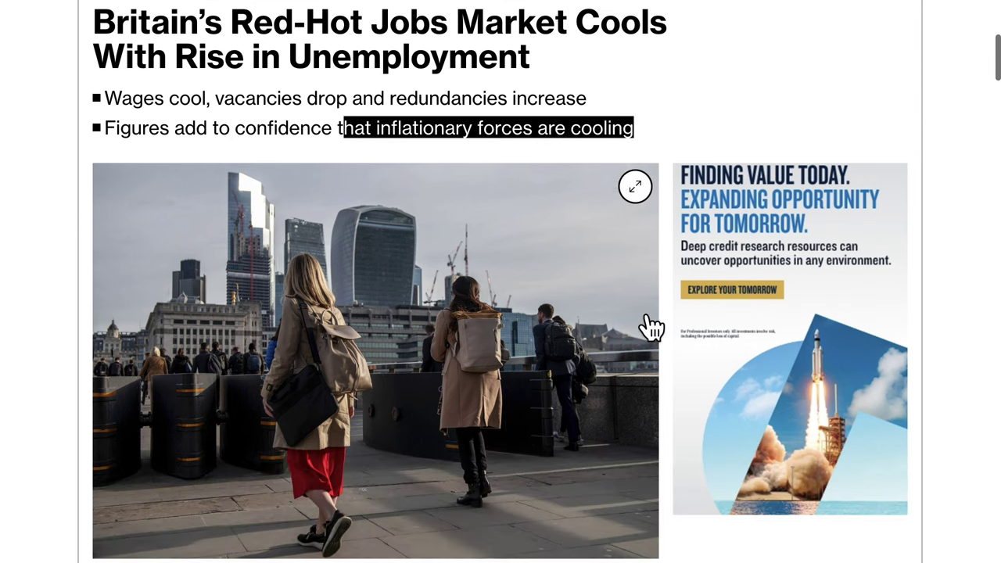
{"action": "scroll", "coordinate": [658, 364], "scroll_direction": "up", "scroll_amount": 3}
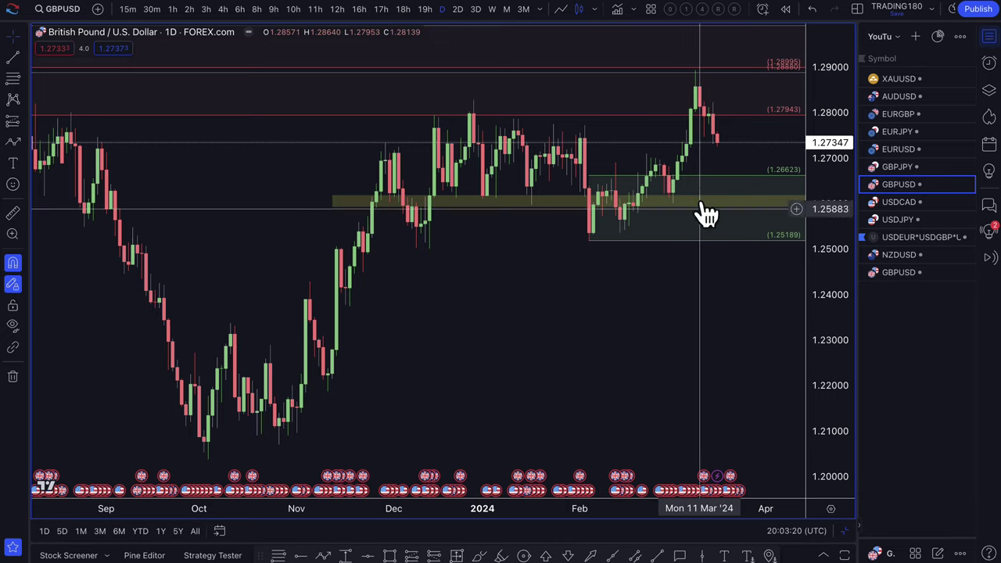
{"action": "scroll", "coordinate": [704, 212], "scroll_direction": "up", "scroll_amount": 4}
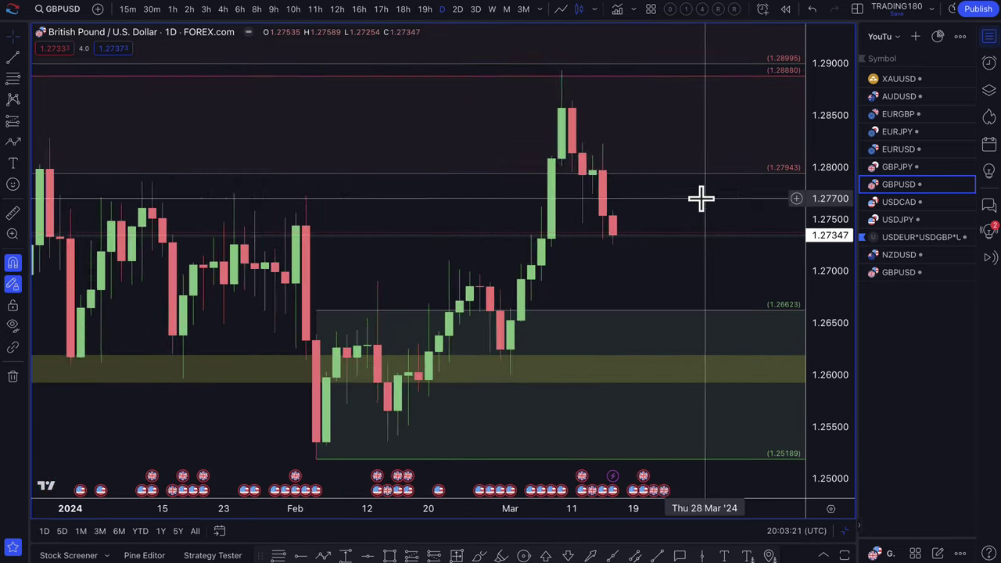
- Read ING's article on the UK economy returning to growth, highlighting its headline and summary, and return to the GBPUSD daily chart in TradingView
{"action": "scroll", "coordinate": [701, 198], "scroll_direction": "up", "scroll_amount": 1}
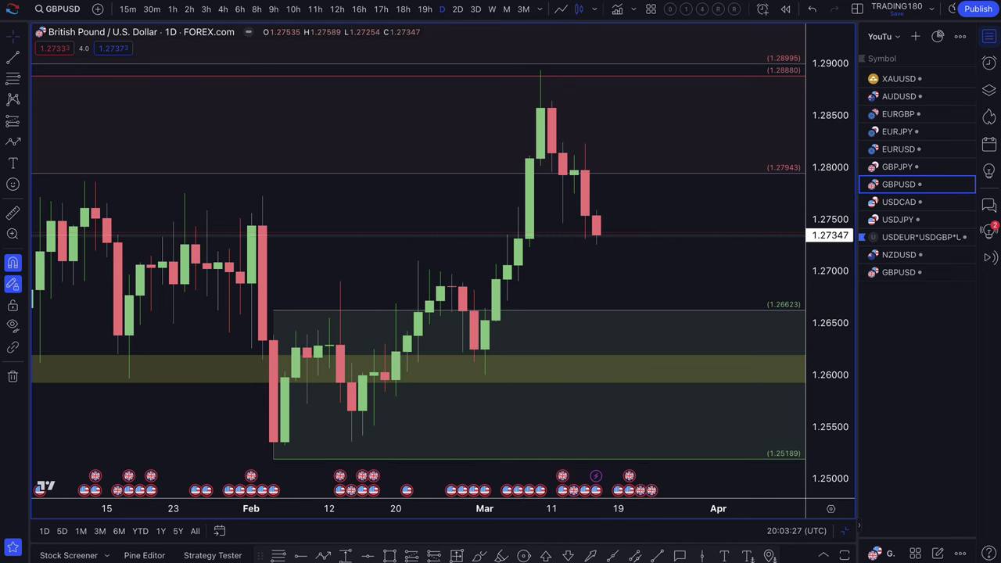
{"action": "left_click", "coordinate": [508, 3]}
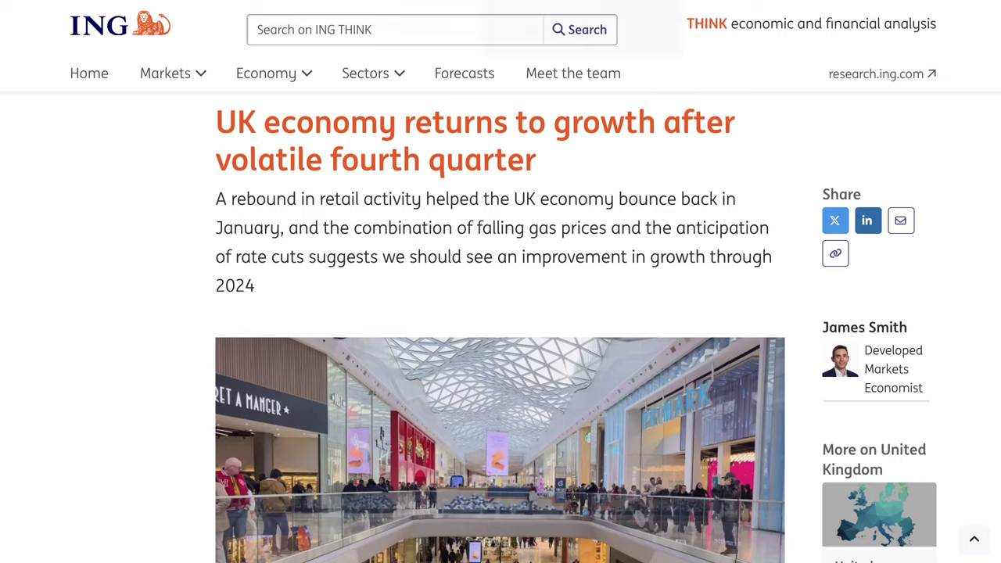
{"action": "left_click_drag", "start_coordinate": [220, 122], "coordinate": [590, 164]}
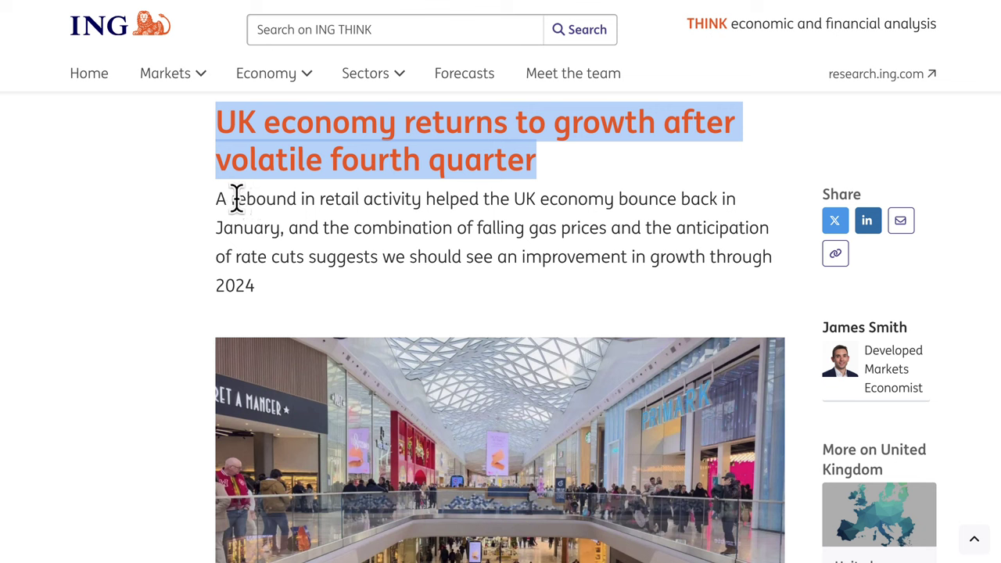
{"action": "left_click_drag", "start_coordinate": [236, 198], "coordinate": [680, 199]}
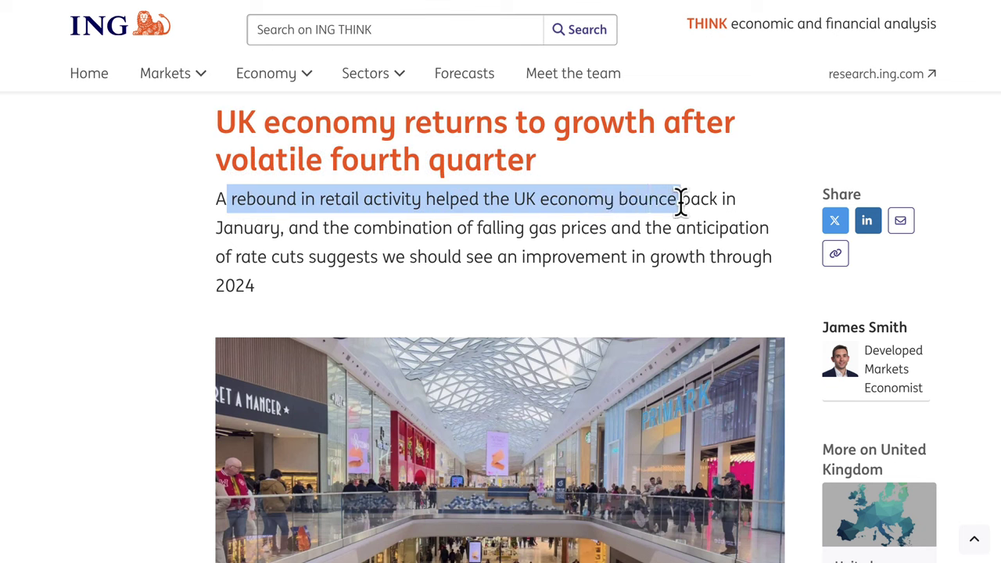
{"action": "left_click_drag", "start_coordinate": [600, 220], "coordinate": [532, 232]}
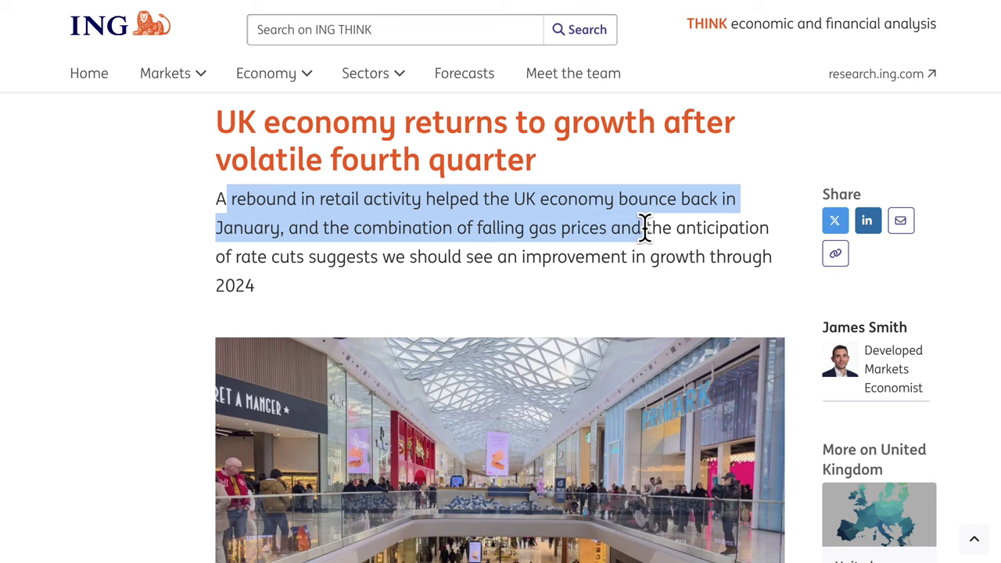
{"action": "left_click_drag", "start_coordinate": [644, 227], "coordinate": [519, 258]}
{"action": "left_click_drag", "start_coordinate": [583, 255], "coordinate": [438, 293]}
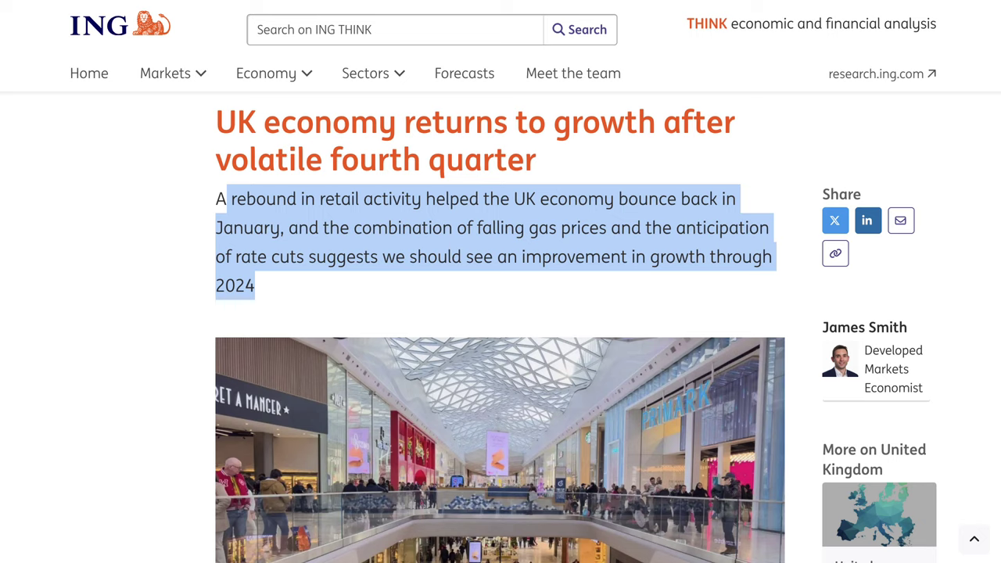
{"action": "left_click", "coordinate": [156, 2]}
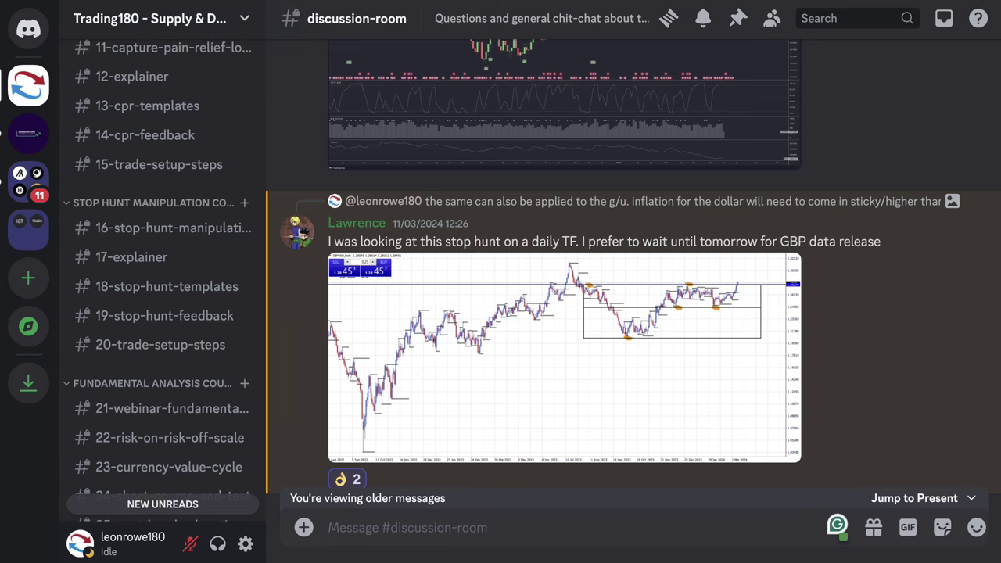
{"action": "left_click", "coordinate": [368, 4]}
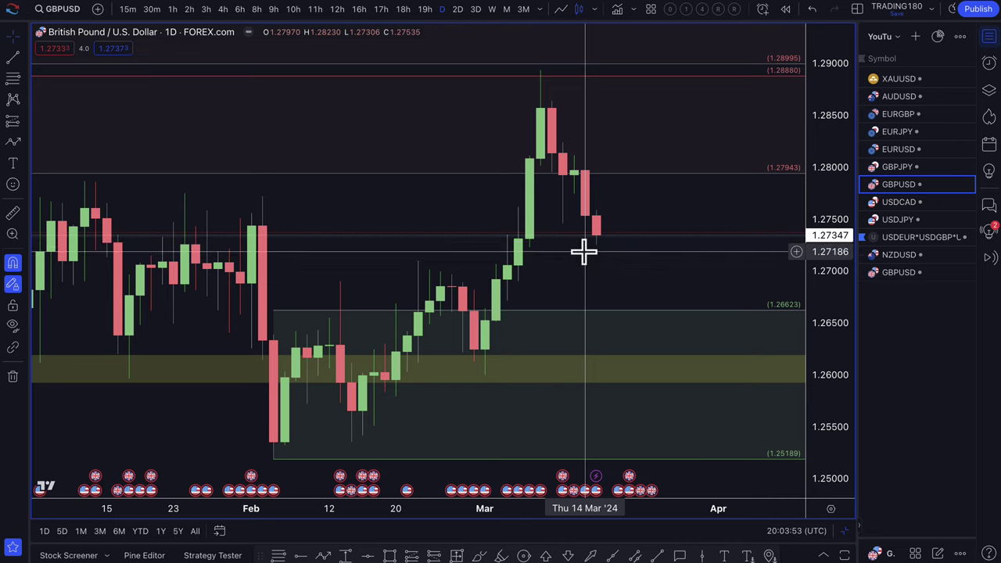
- Draw a GBPUSD zigzag path from about 1.26 on 1 March to 1.289, 1.26 on 18 March, 1.2885 on 26 March and 1.2607 on 1 April
{"action": "scroll", "coordinate": [583, 251], "scroll_direction": "down", "scroll_amount": 1}
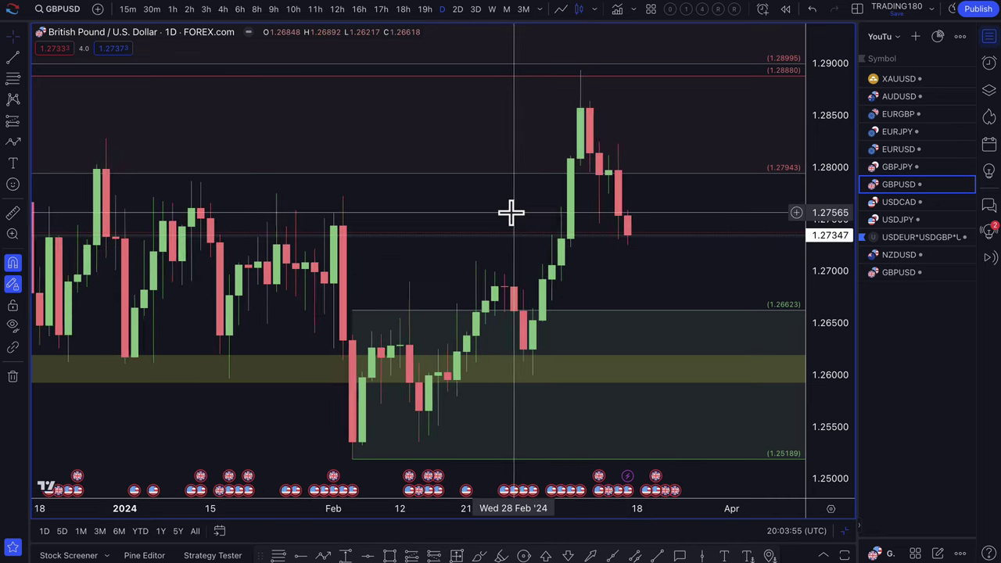
{"action": "scroll", "coordinate": [586, 252], "scroll_direction": "down", "scroll_amount": 4}
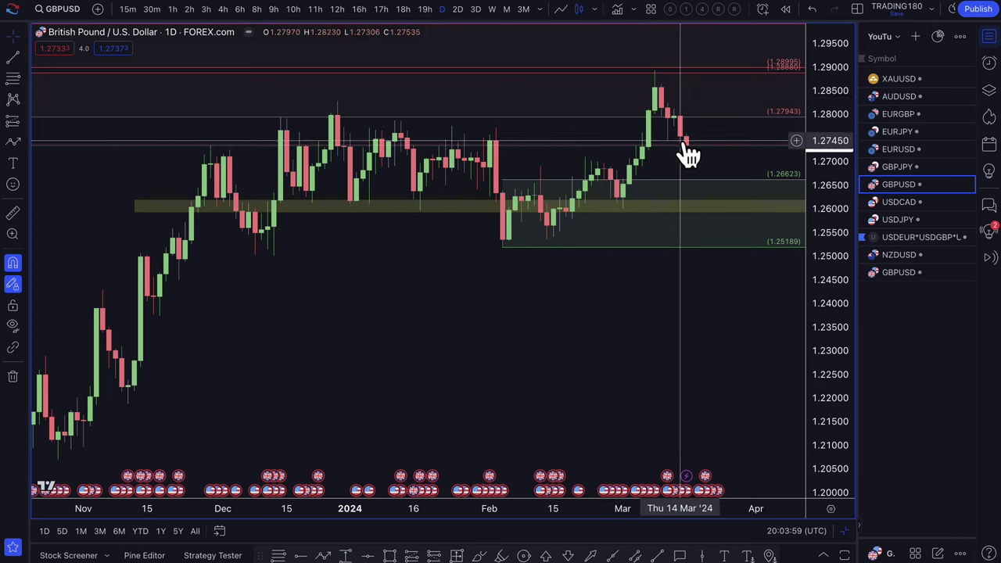
{"action": "left_click_drag", "start_coordinate": [688, 154], "coordinate": [692, 69]}
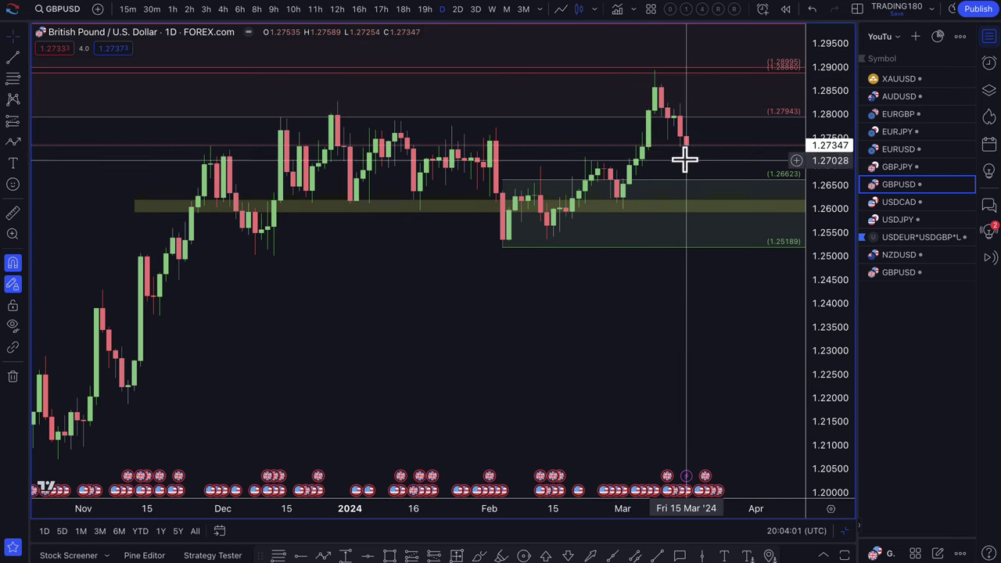
{"action": "left_click", "coordinate": [686, 211]}
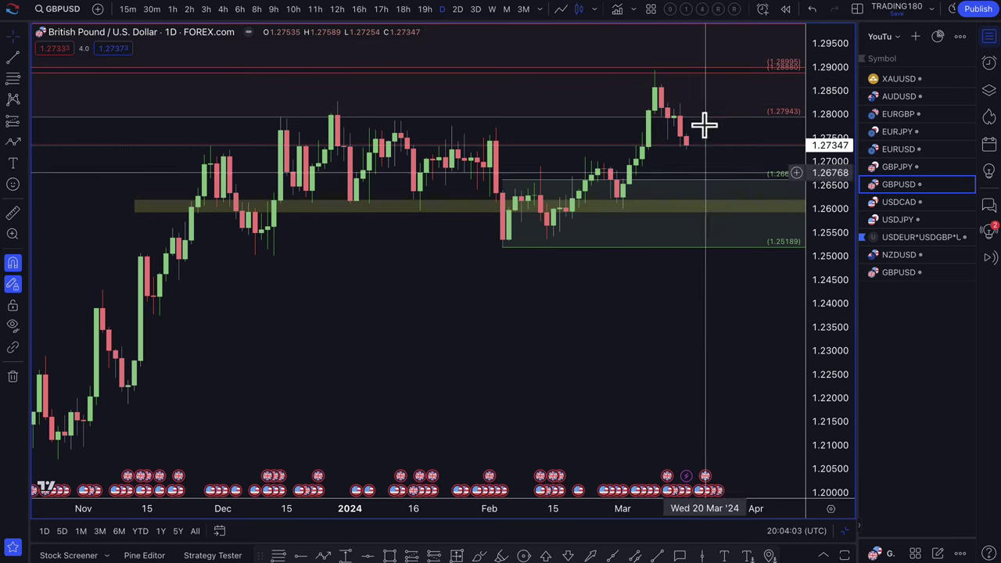
{"action": "left_click", "coordinate": [13, 141]}
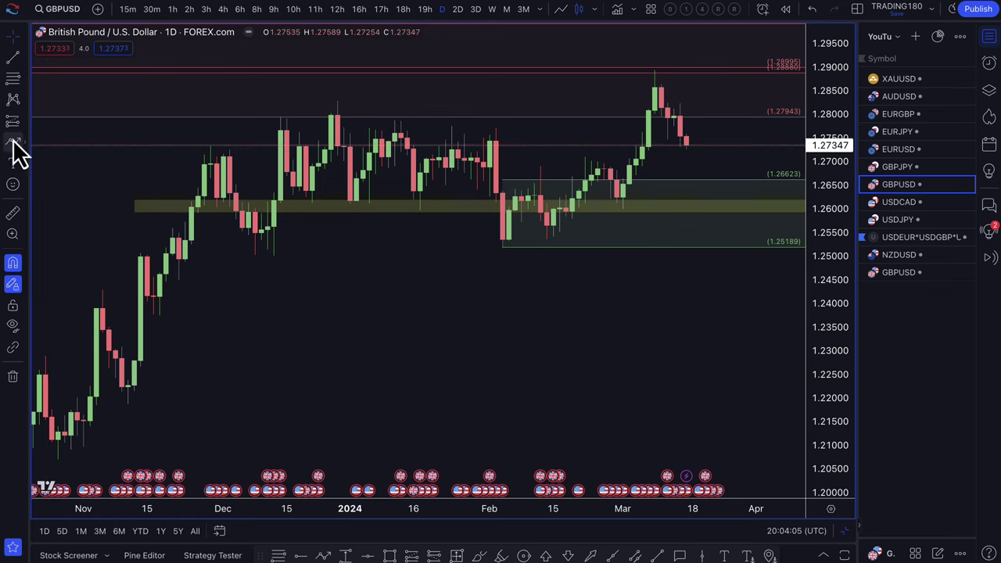
{"action": "left_click", "coordinate": [623, 199]}
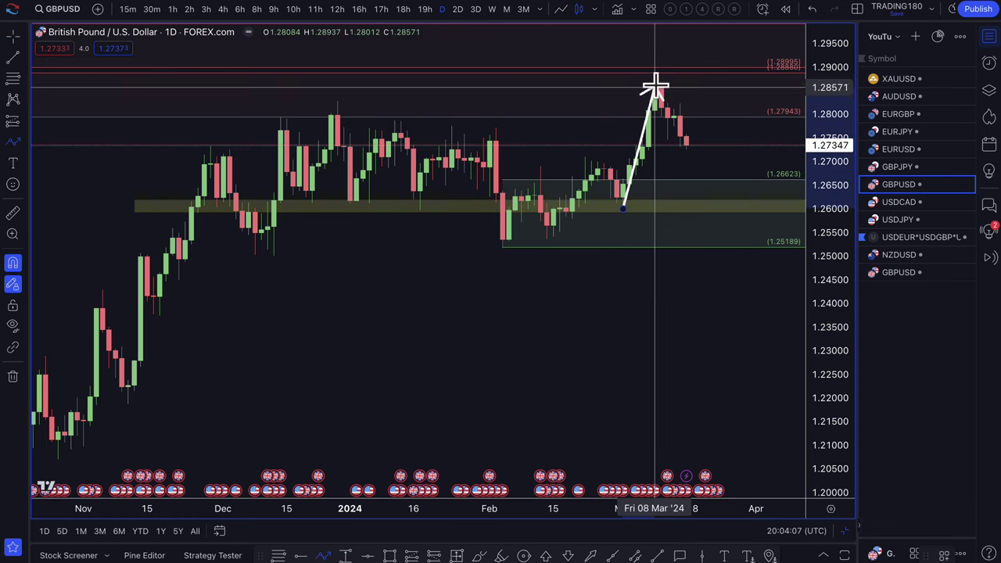
{"action": "left_click", "coordinate": [654, 72]}
{"action": "left_click", "coordinate": [694, 207]}
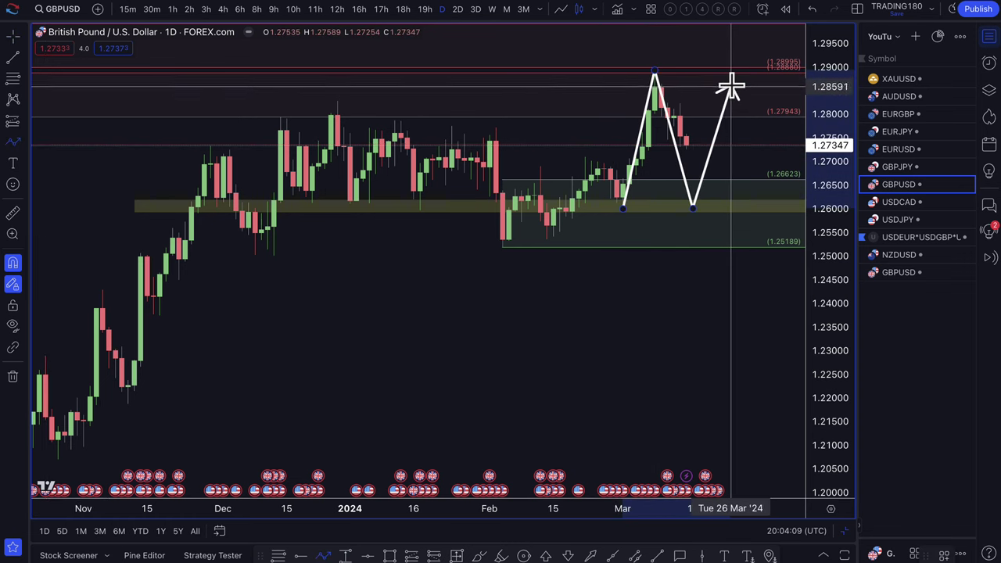
{"action": "left_click", "coordinate": [731, 74]}
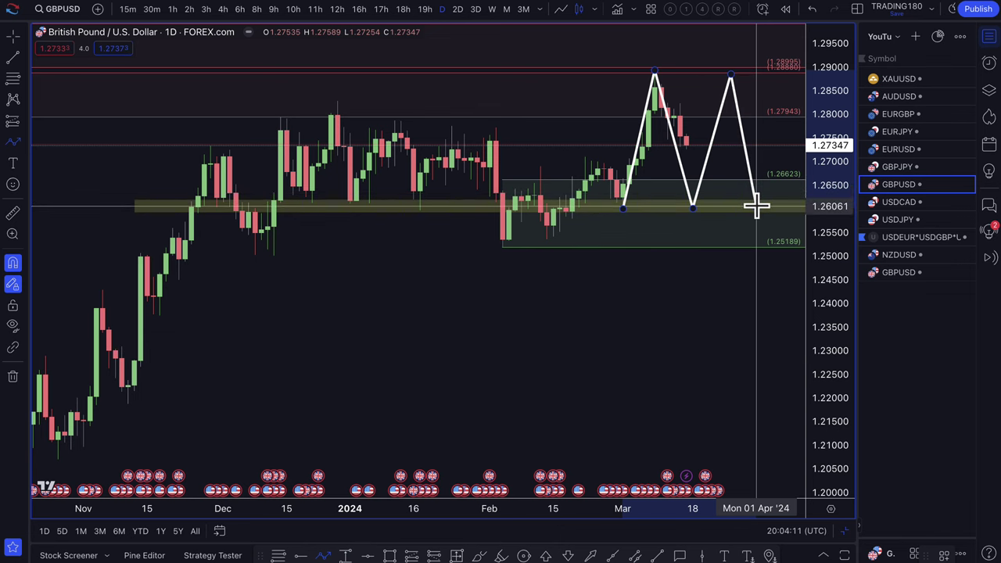
{"action": "scroll", "coordinate": [756, 205], "scroll_direction": "up", "scroll_amount": 4}
{"action": "double_click", "coordinate": [727, 365]}
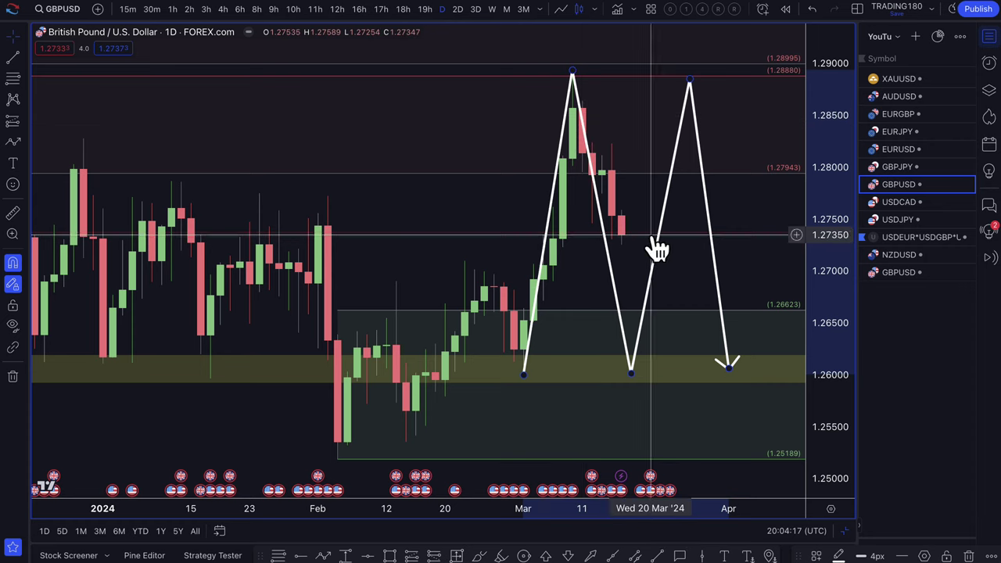
- Read Bloomberg's report on UK inflation expectations, highlighting the headline and summary points, and review the projected swings on the GBPUSD chart
{"action": "scroll", "coordinate": [678, 194], "scroll_direction": "down", "scroll_amount": 2}
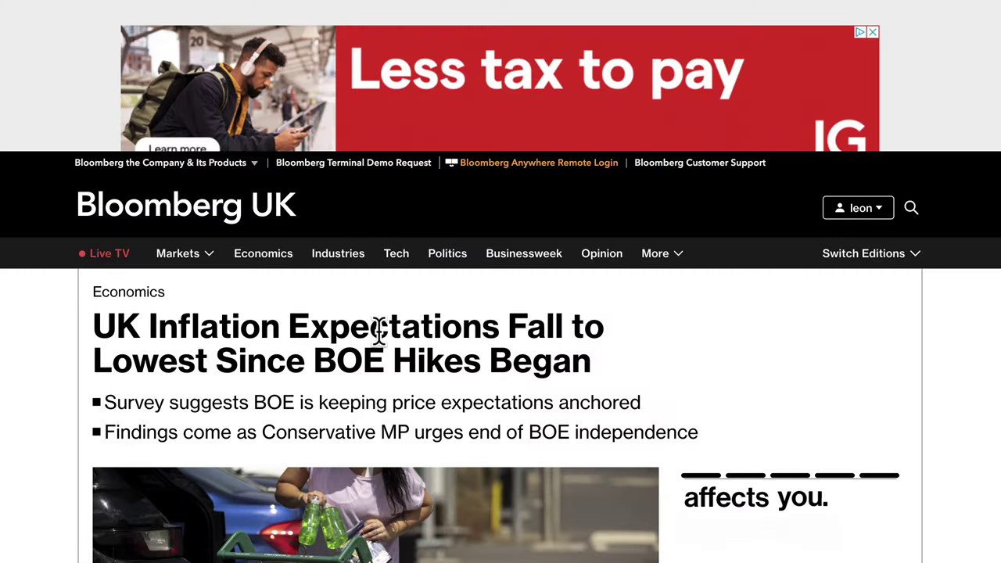
{"action": "scroll", "coordinate": [380, 331], "scroll_direction": "down", "scroll_amount": 3}
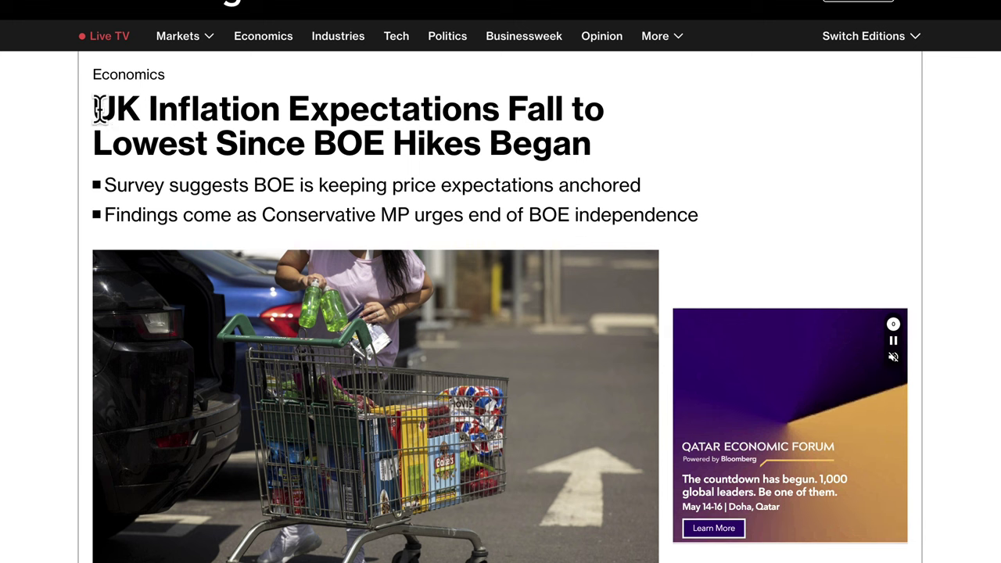
{"action": "left_click_drag", "start_coordinate": [94, 108], "coordinate": [599, 154]}
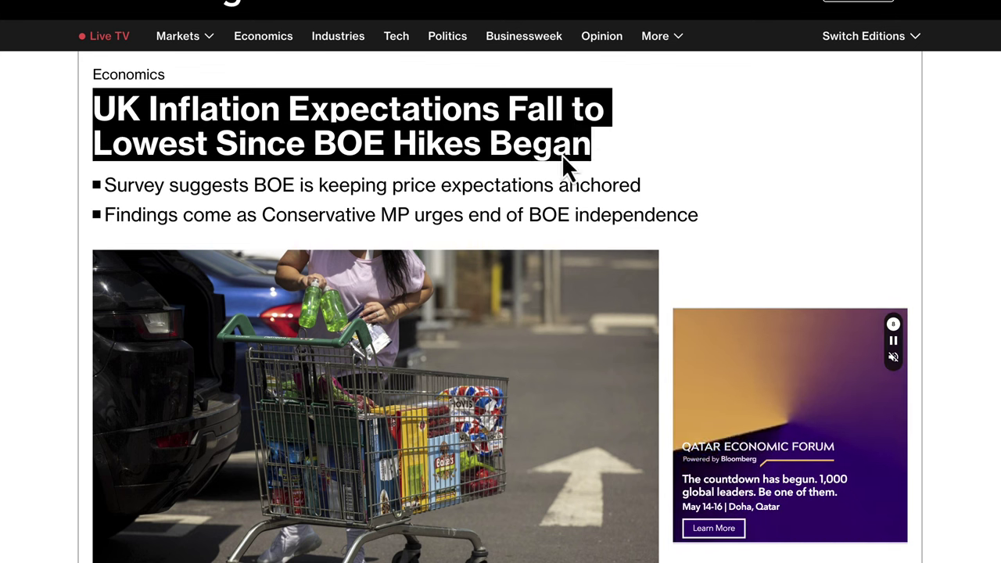
{"action": "left_click_drag", "start_coordinate": [116, 188], "coordinate": [692, 216]}
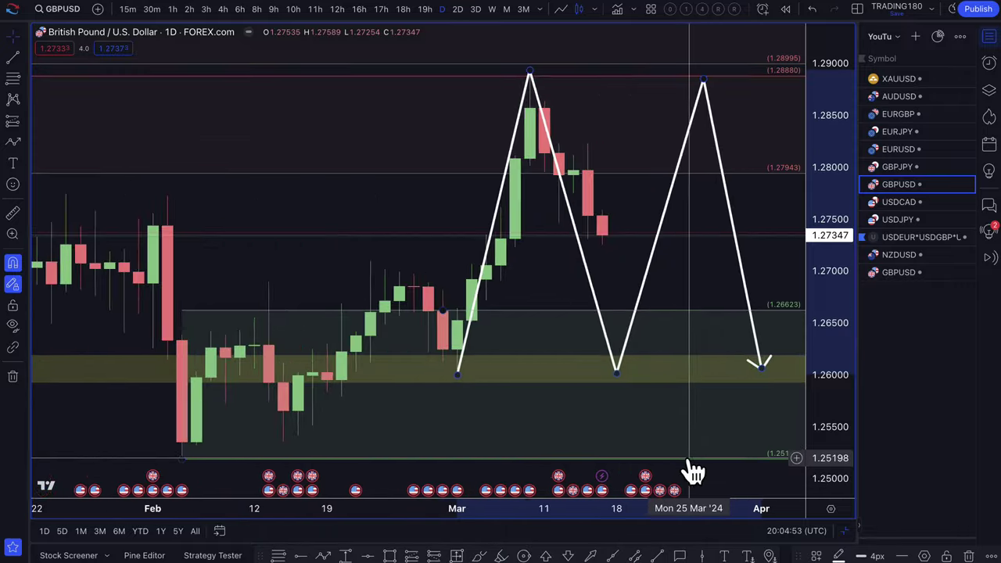
{"action": "scroll", "coordinate": [693, 469], "scroll_direction": "up", "scroll_amount": 3}
{"action": "mouse_move", "coordinate": [584, 479]}
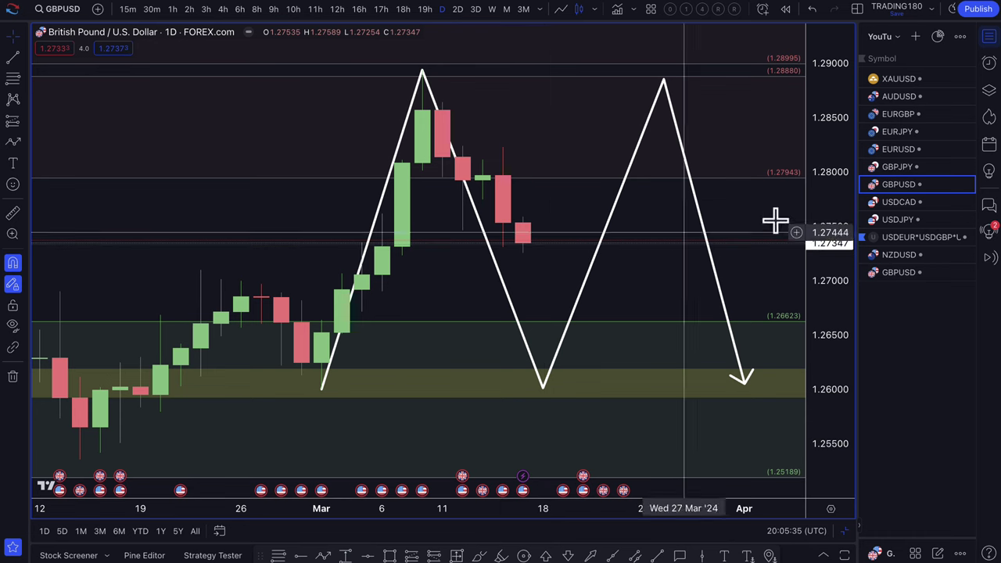
{"action": "scroll", "coordinate": [441, 246], "scroll_direction": "down", "scroll_amount": 2}
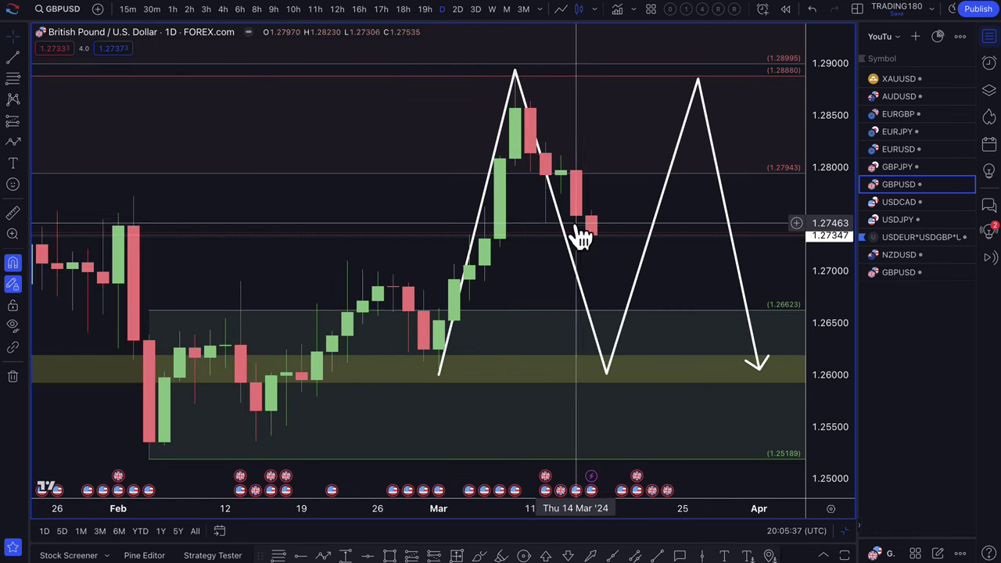
{"action": "scroll", "coordinate": [577, 232], "scroll_direction": "down", "scroll_amount": 3}
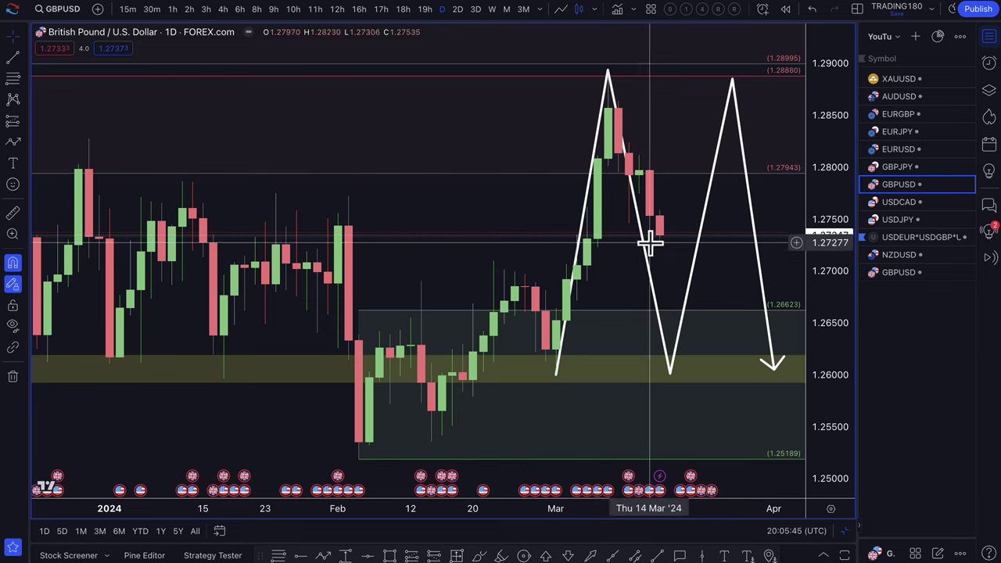
- Replace the zigzag with a GBPUSD path from the 15 March close up to about 1.284 on 20 March and down to about 1.271
{"action": "left_click", "coordinate": [672, 373]}
{"action": "key", "text": "Delete"}
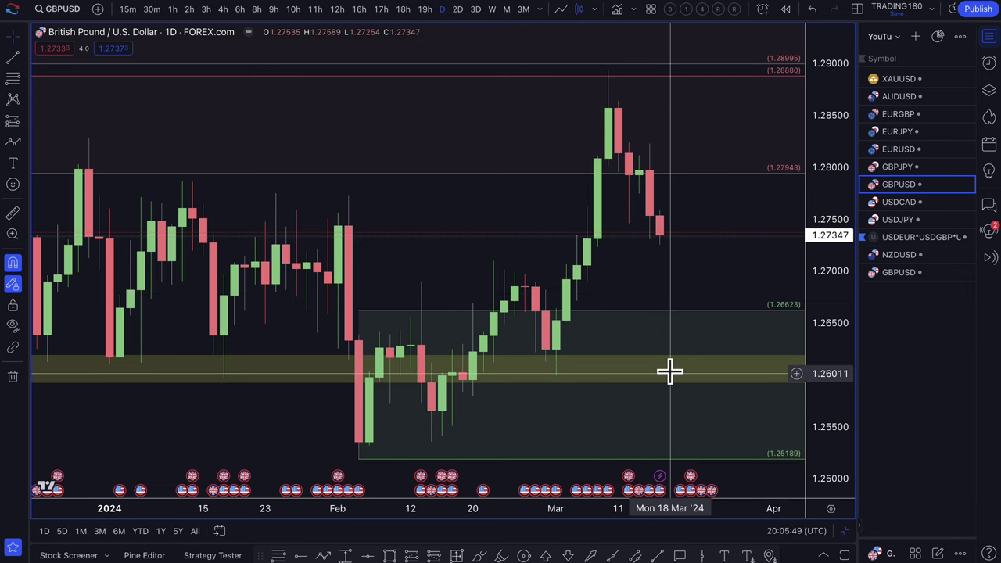
{"action": "left_click", "coordinate": [13, 142]}
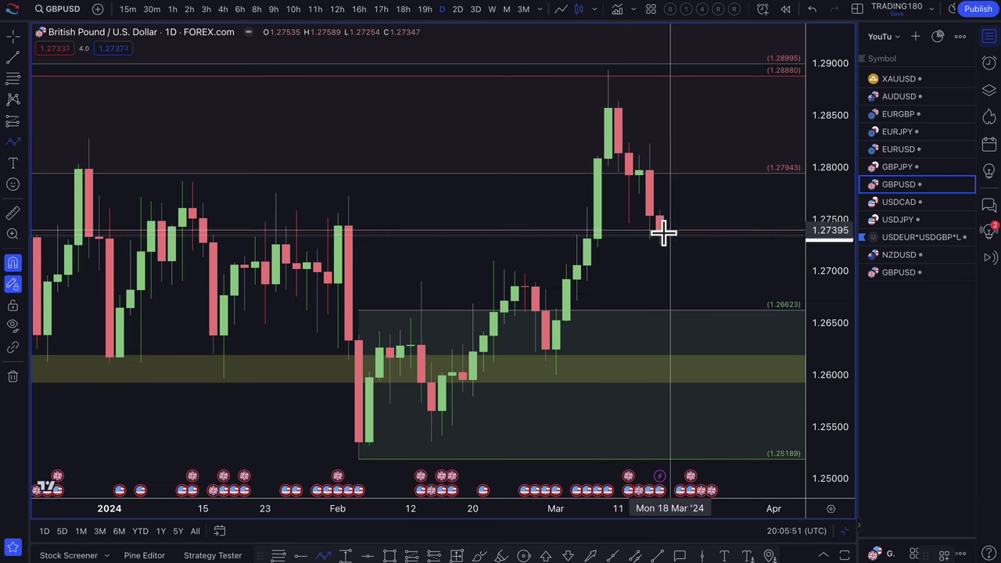
{"action": "left_click", "coordinate": [661, 234]}
{"action": "left_click", "coordinate": [691, 161]}
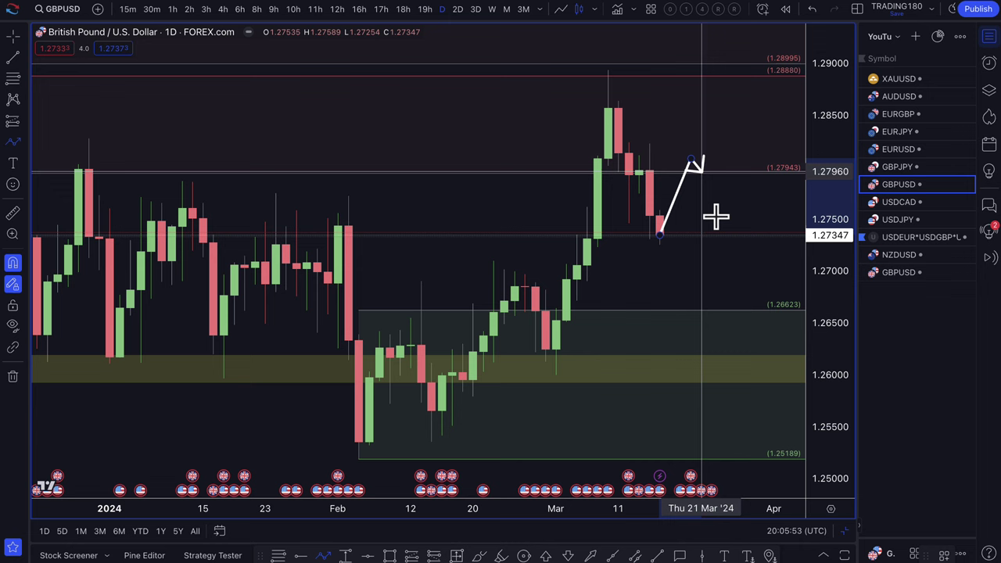
{"action": "double_click", "coordinate": [733, 256]}
{"action": "left_click_drag", "start_coordinate": [690, 161], "coordinate": [691, 127]}
{"action": "scroll", "coordinate": [496, 188], "scroll_direction": "down", "scroll_amount": 2}
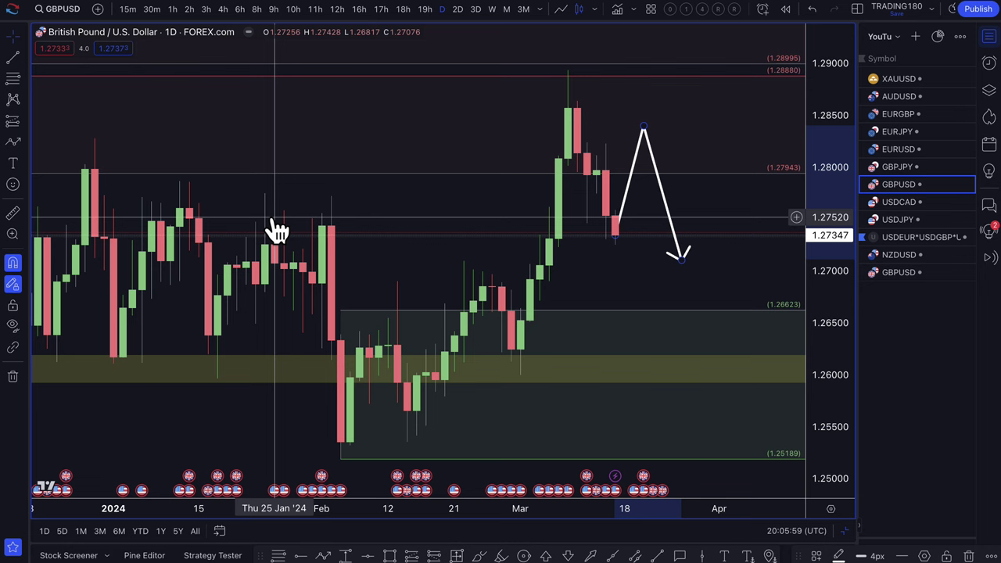
- Draw a second GBPUSD path from the 15 March close down to about 1.264 on 20 March and up to about 1.2733 on 2 April
{"action": "left_click", "coordinate": [14, 142]}
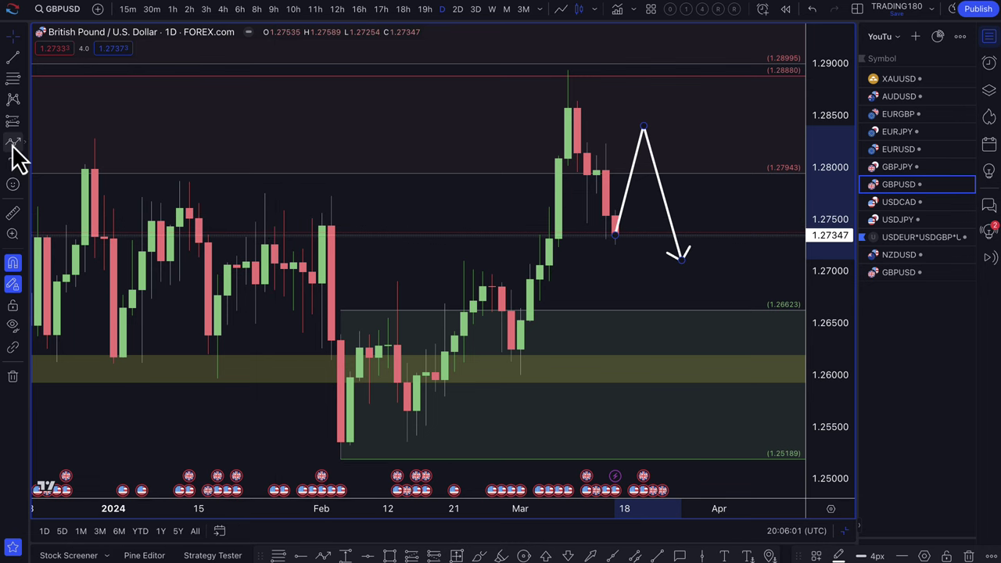
{"action": "left_click", "coordinate": [616, 235]}
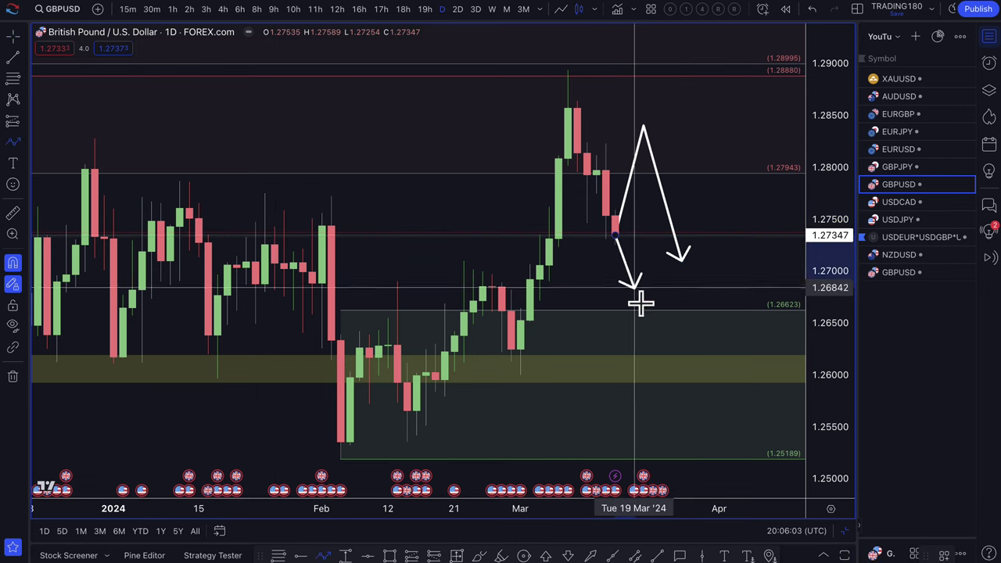
{"action": "left_click", "coordinate": [644, 330]}
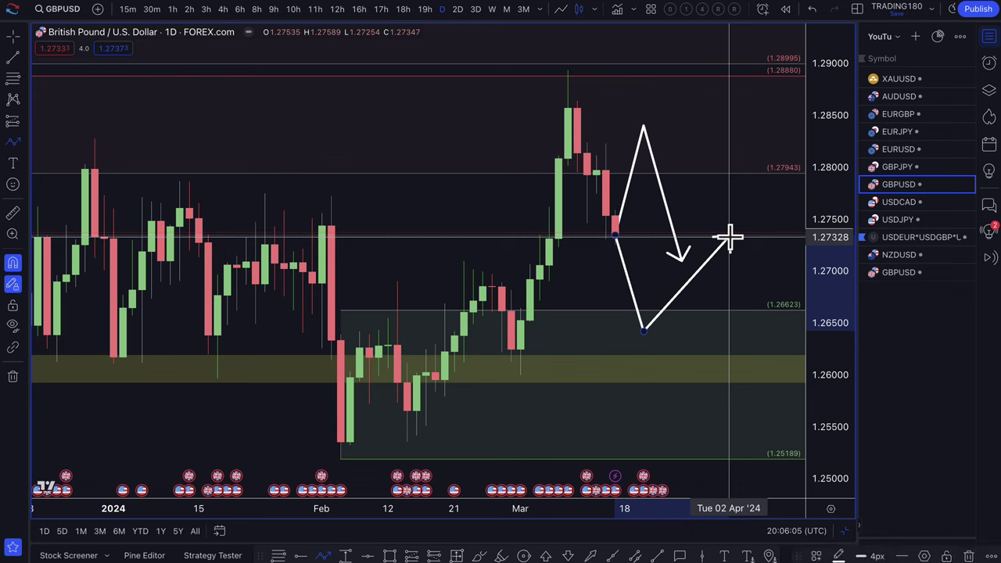
{"action": "double_click", "coordinate": [729, 237]}
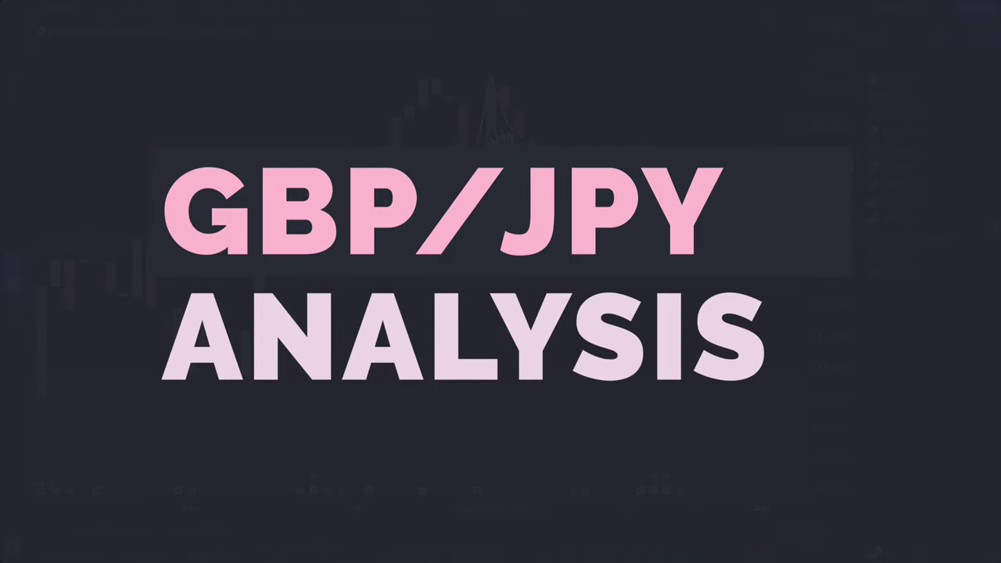
- Draw a GBPJPY path from the 15 March close down to about 188.35 on 20 March and up to about 190.67 on 26 March
{"action": "key", "text": "Delete"}
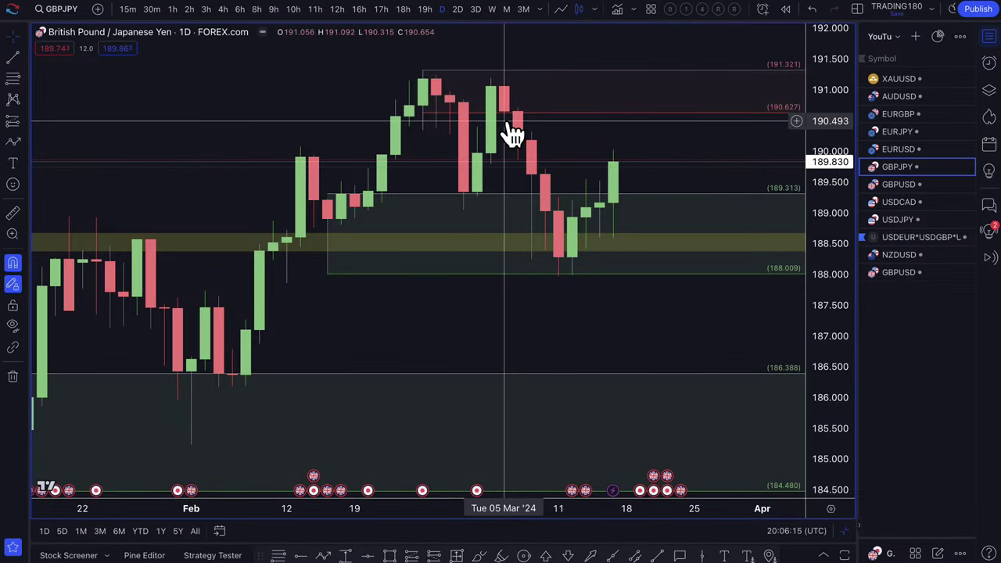
{"action": "left_click", "coordinate": [14, 142]}
{"action": "left_click", "coordinate": [612, 160]}
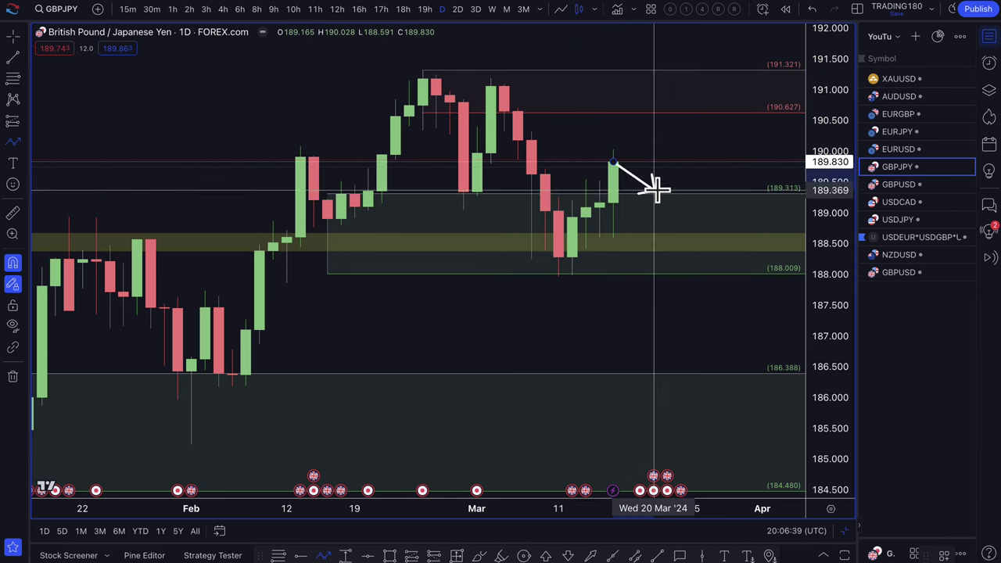
{"action": "left_click", "coordinate": [654, 252]}
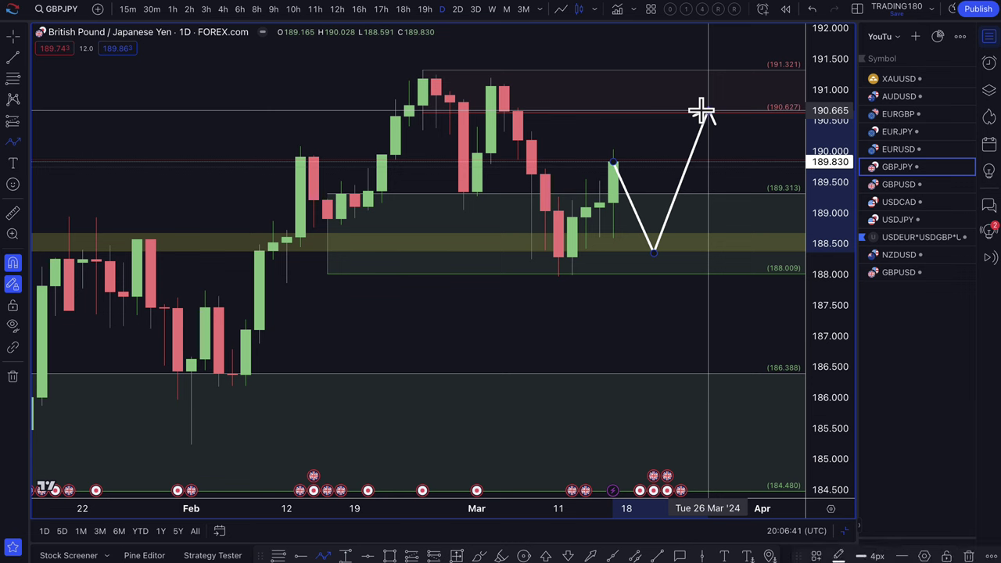
{"action": "double_click", "coordinate": [702, 111]}
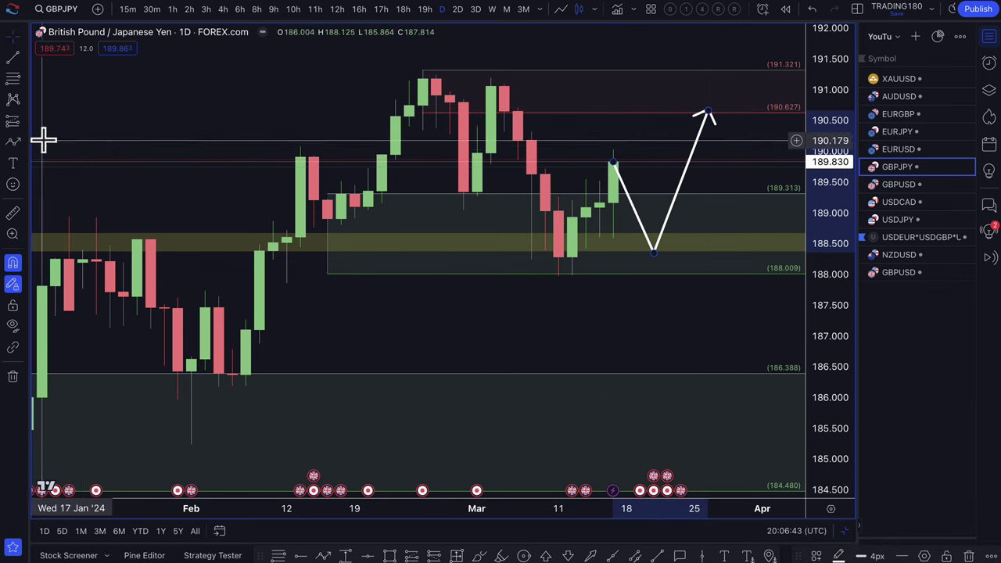
- Draw a second GBPJPY path from the 15 March close up to about 191.08 on 19 March and down to about 190.0, and check that day's BoJ event
{"action": "left_click", "coordinate": [12, 142]}
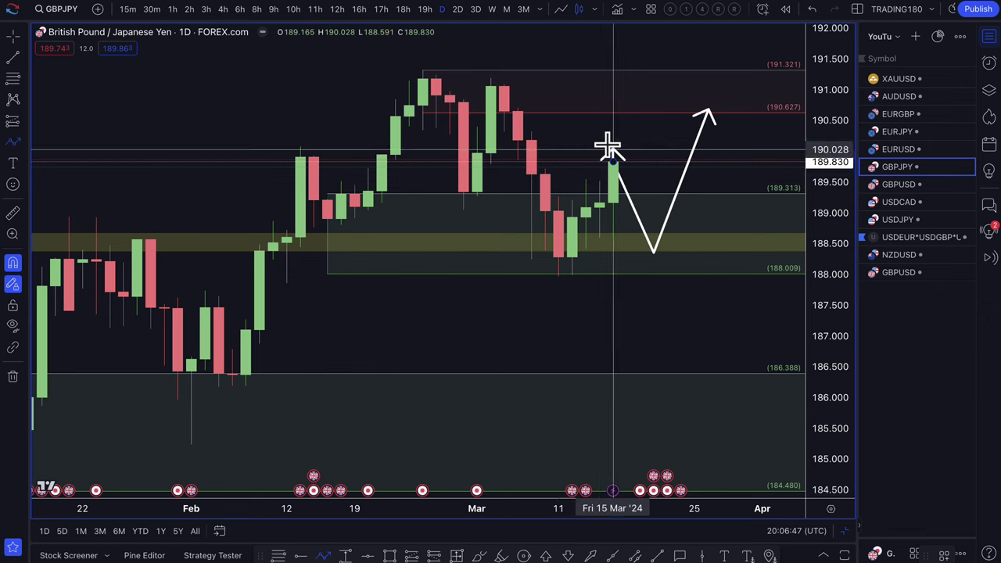
{"action": "left_click", "coordinate": [609, 148]}
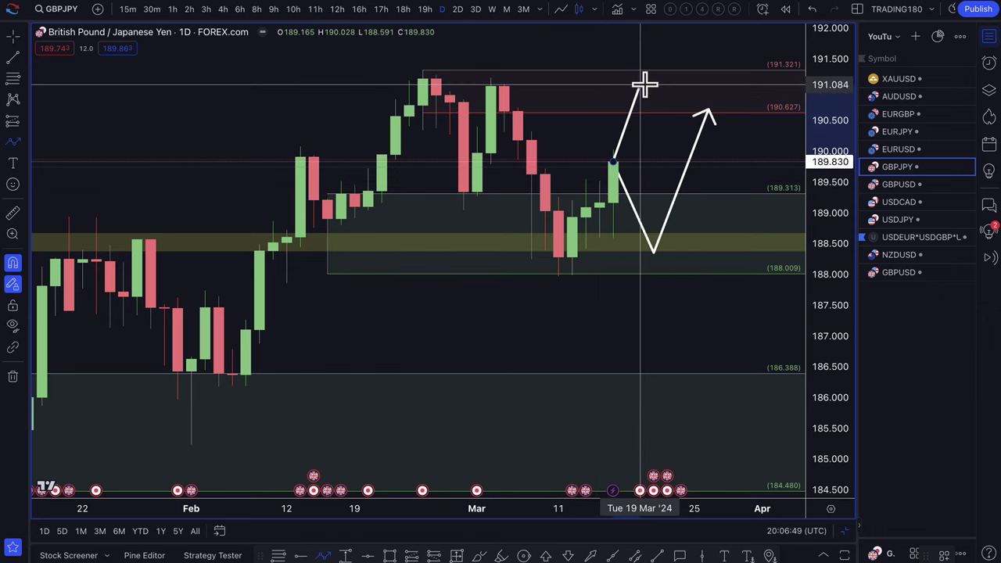
{"action": "left_click", "coordinate": [640, 85]}
{"action": "double_click", "coordinate": [667, 151]}
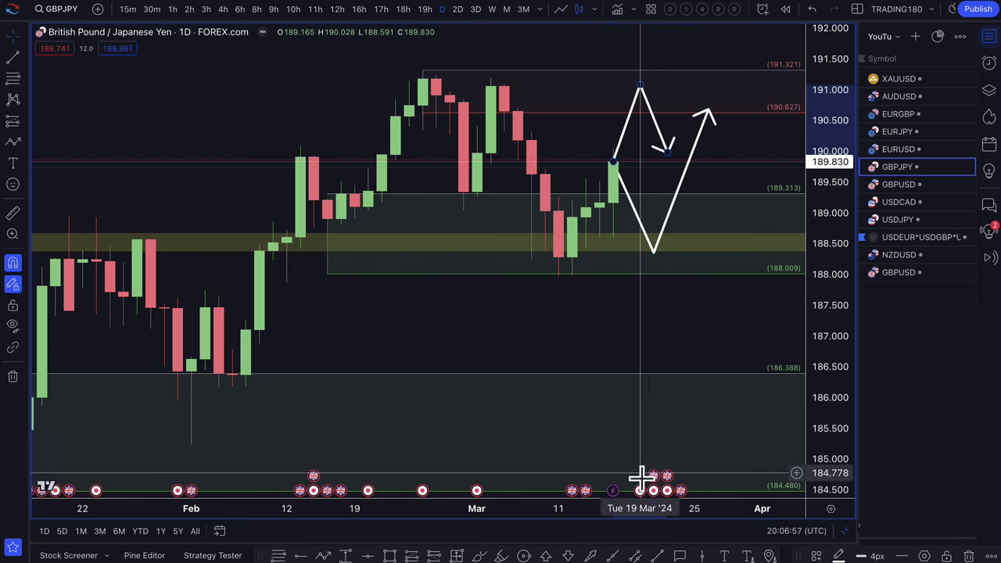
{"action": "mouse_move", "coordinate": [642, 495]}
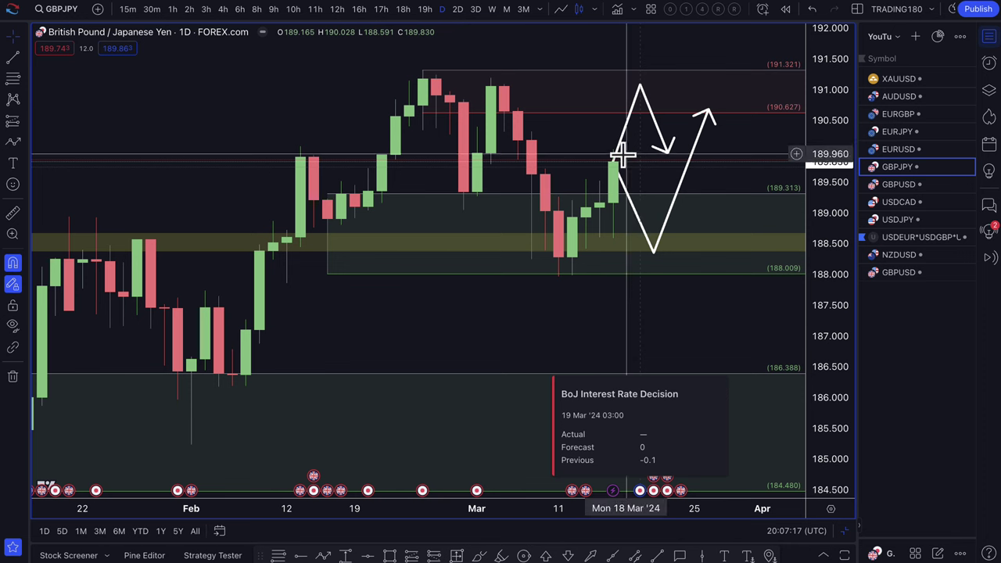
- Shift the peak of the rise-and-fall GBPJPY path earlier, to about 191.1 on 18 March
{"action": "left_click", "coordinate": [640, 86]}
{"action": "left_click_drag", "start_coordinate": [640, 83], "coordinate": [613, 79]}
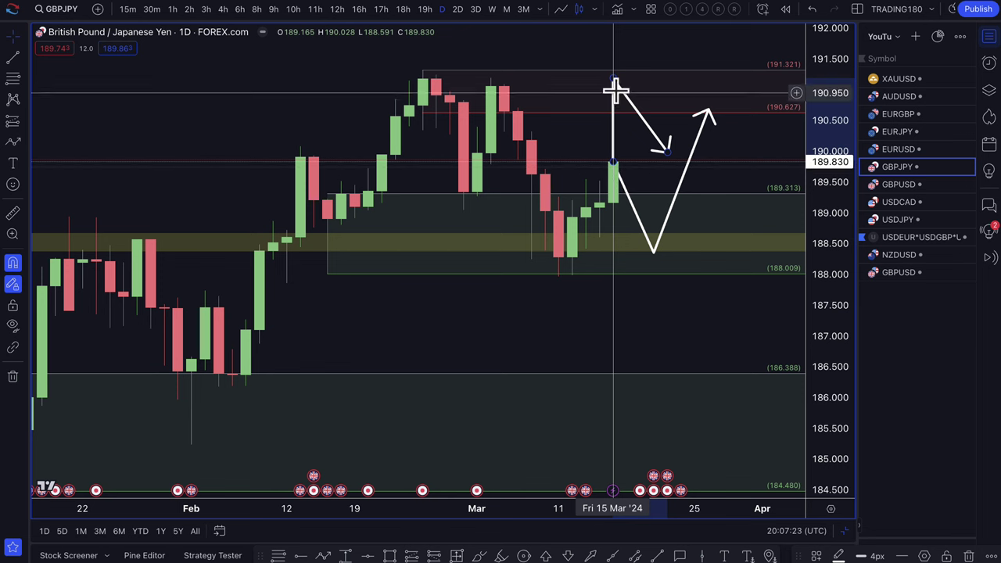
{"action": "left_click_drag", "start_coordinate": [614, 79], "coordinate": [627, 82]}
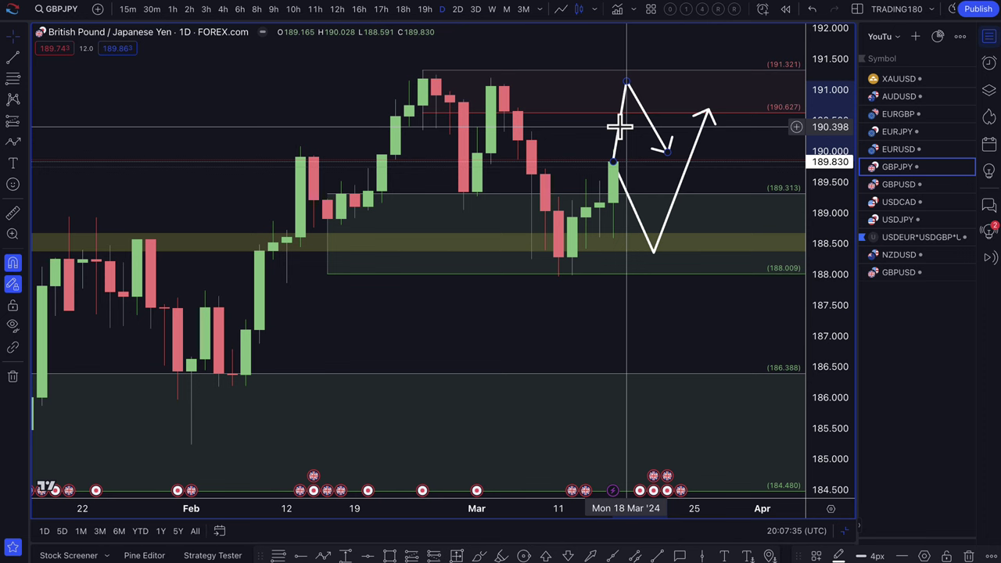
{"action": "right_click", "coordinate": [619, 125]}
{"action": "left_click", "coordinate": [592, 122]}
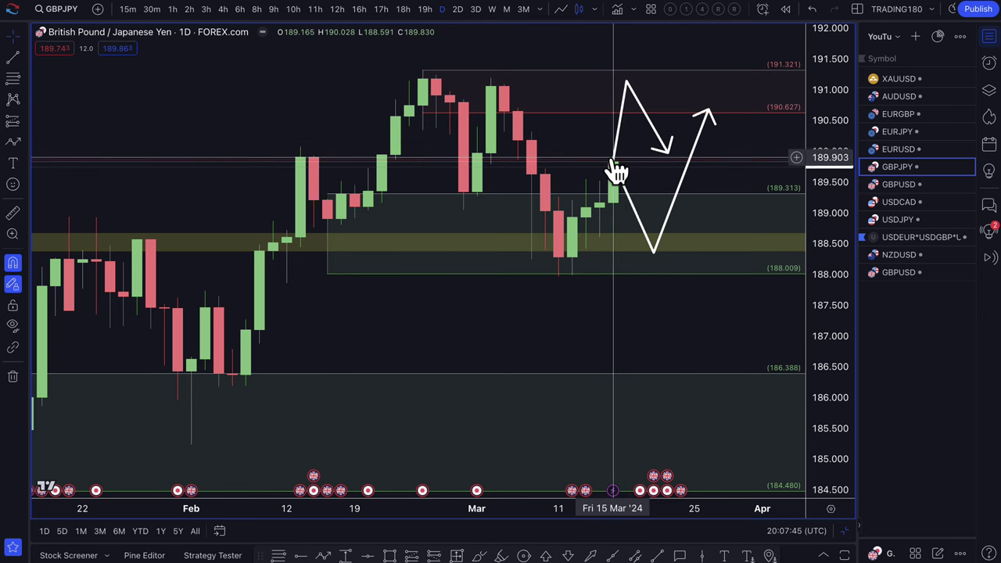
- Reshape the rise-and-fall GBPJPY path to peak at about 191.2 on 20 March and end at about 187.1 on 28 March
{"action": "mouse_move", "coordinate": [628, 84]}
{"action": "left_mouse_down"}
{"action": "mouse_move", "coordinate": [644, 94]}
{"action": "mouse_move", "coordinate": [631, 89]}
{"action": "mouse_move", "coordinate": [640, 86]}
{"action": "left_mouse_up"}
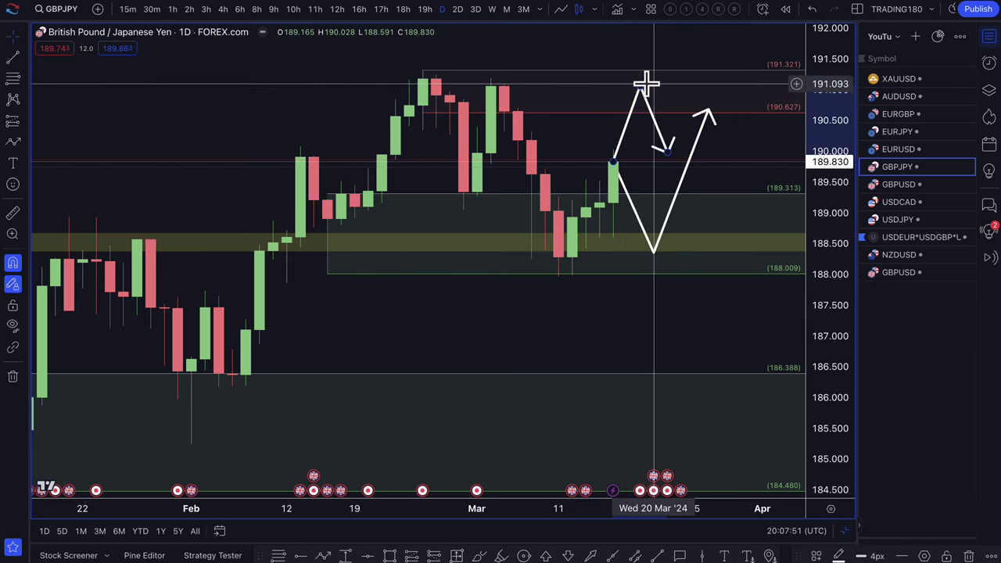
{"action": "left_click_drag", "start_coordinate": [668, 150], "coordinate": [722, 303]}
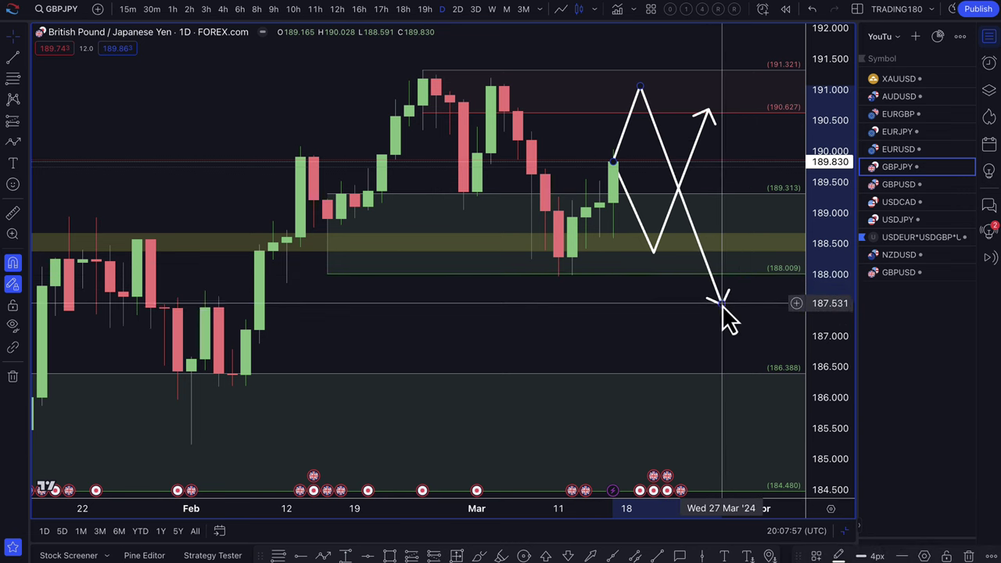
{"action": "left_click_drag", "start_coordinate": [722, 303], "coordinate": [733, 331]}
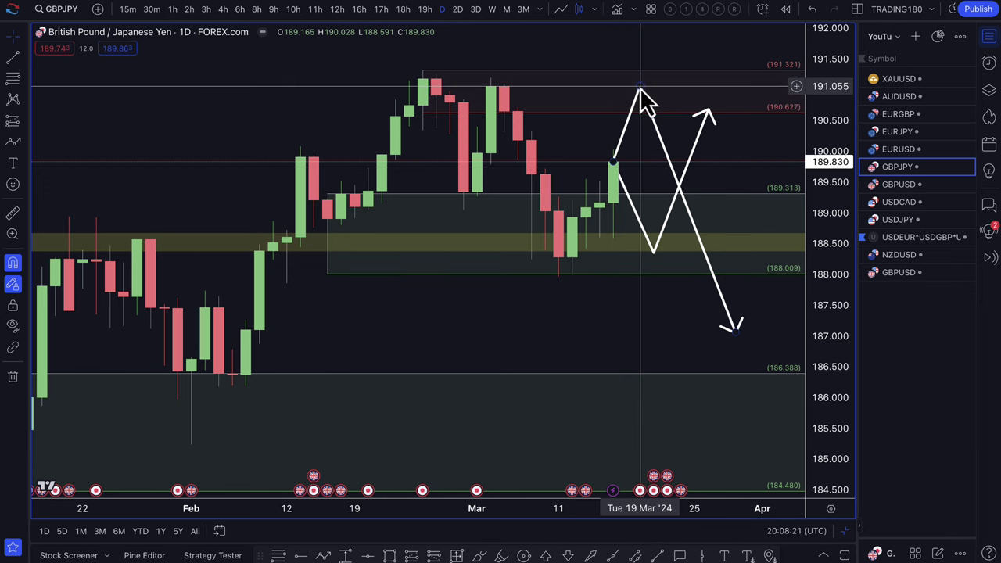
{"action": "left_click_drag", "start_coordinate": [640, 88], "coordinate": [652, 79]}
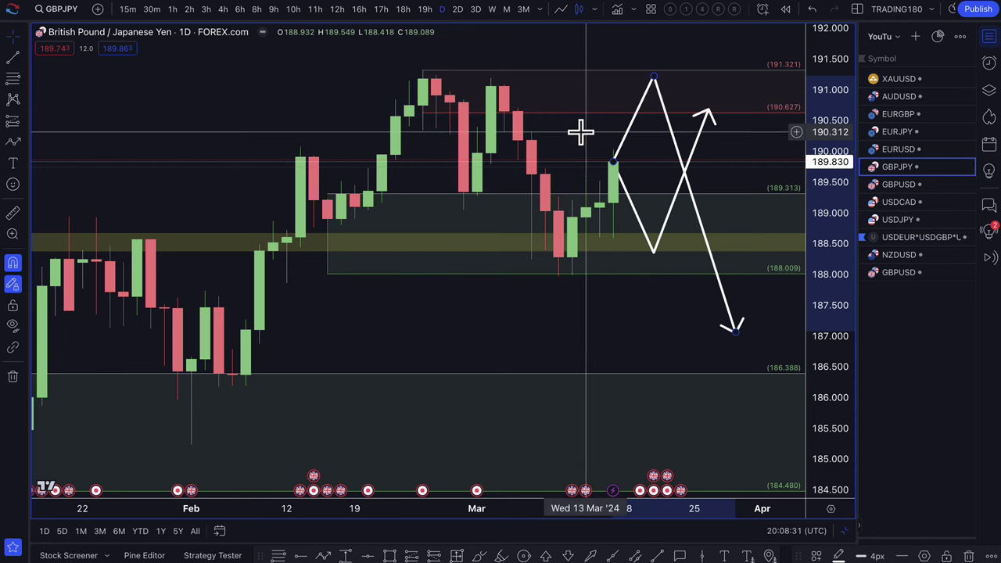
{"action": "scroll", "coordinate": [582, 133], "scroll_direction": "down", "scroll_amount": 1}
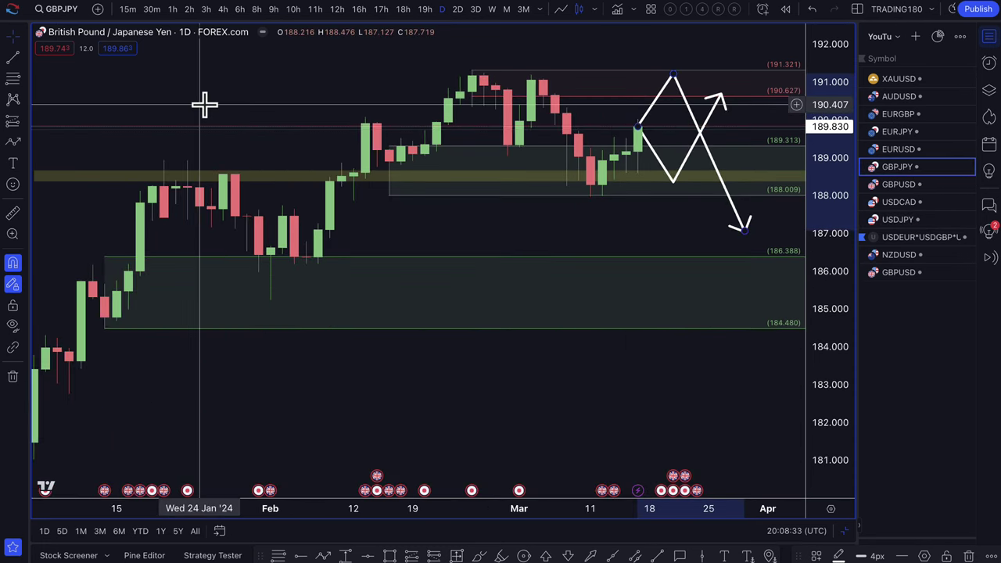
{"action": "scroll", "coordinate": [201, 103], "scroll_direction": "up", "scroll_amount": 1}
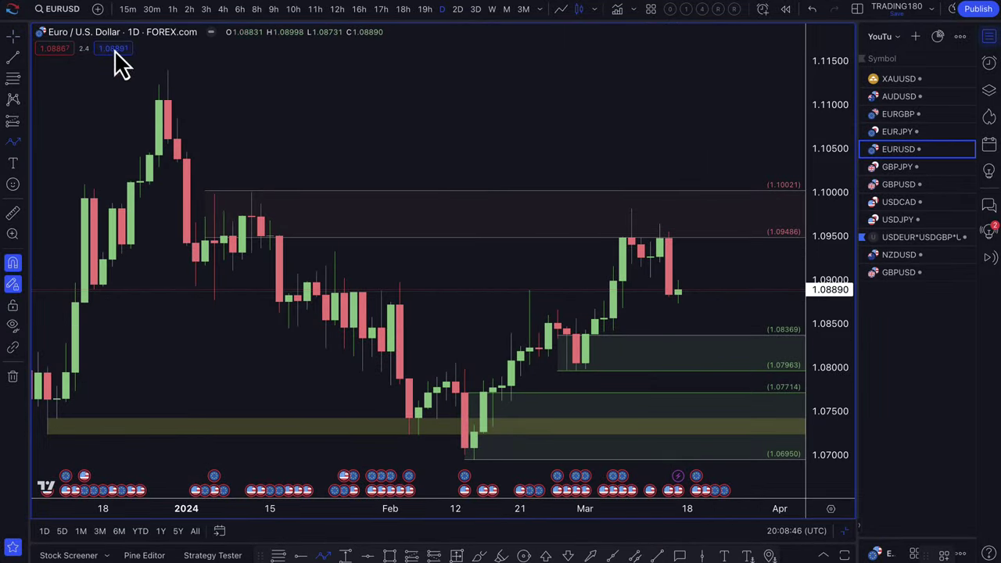
- Draw a EURUSD path from the 15 March candle up to about 1.097 on 21 March and down to about 1.085 on 27 March
{"action": "left_click", "coordinate": [678, 293]}
{"action": "left_click", "coordinate": [714, 217]}
{"action": "double_click", "coordinate": [751, 323]}
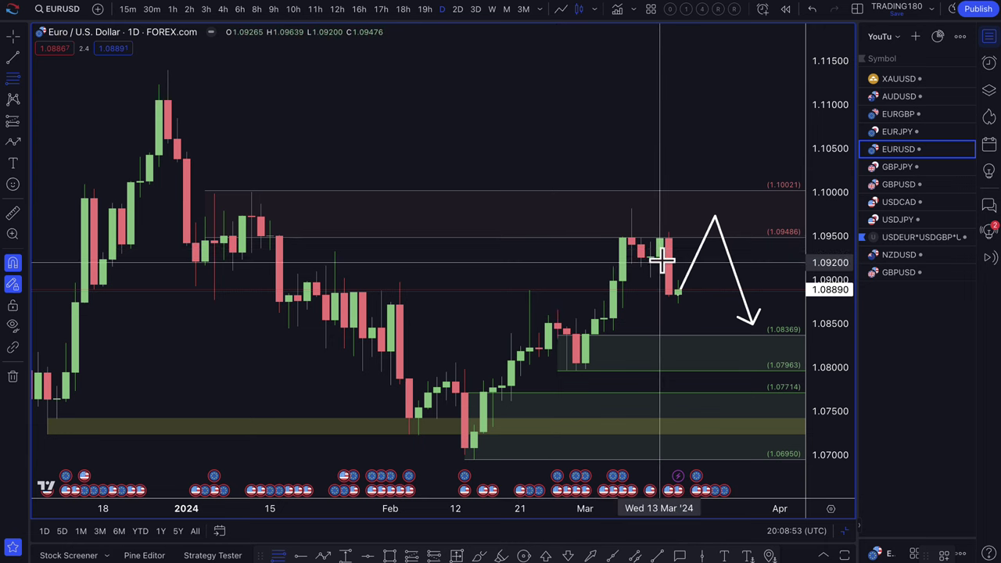
- Mark a EURUSD resistance zone from 1.09265 to 1.09814 and adjust the path to peak at 1.09475 on 20 March and end at 1.08445 on 26 March
{"action": "left_click", "coordinate": [660, 257]}
{"action": "left_click", "coordinate": [632, 211]}
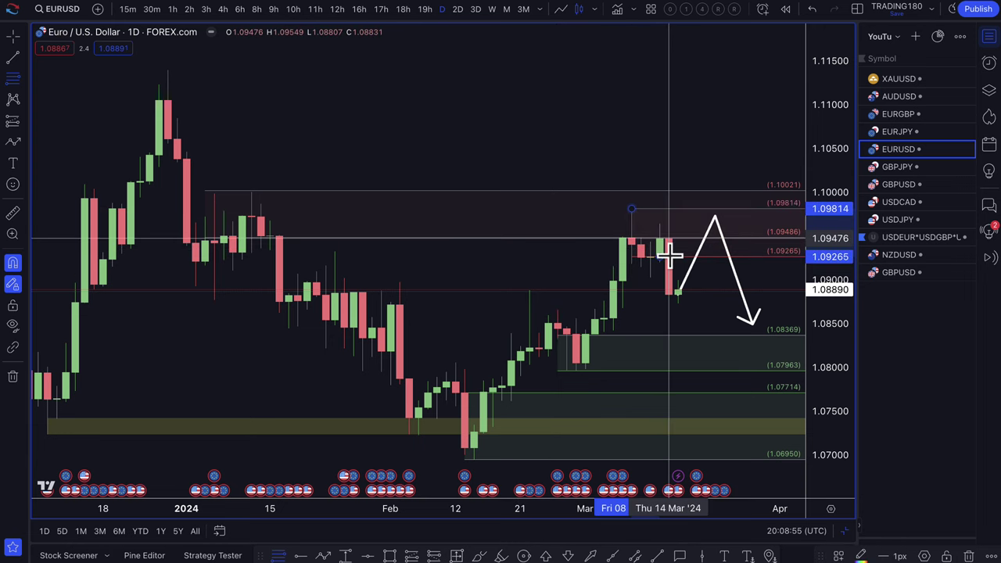
{"action": "left_click_drag", "start_coordinate": [715, 223], "coordinate": [706, 239]}
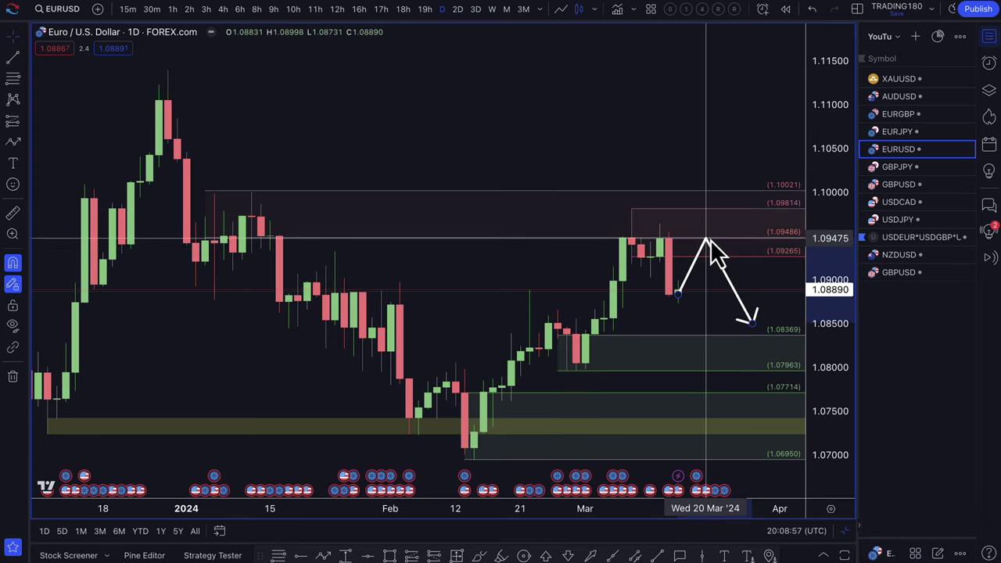
{"action": "left_click_drag", "start_coordinate": [752, 325], "coordinate": [743, 330]}
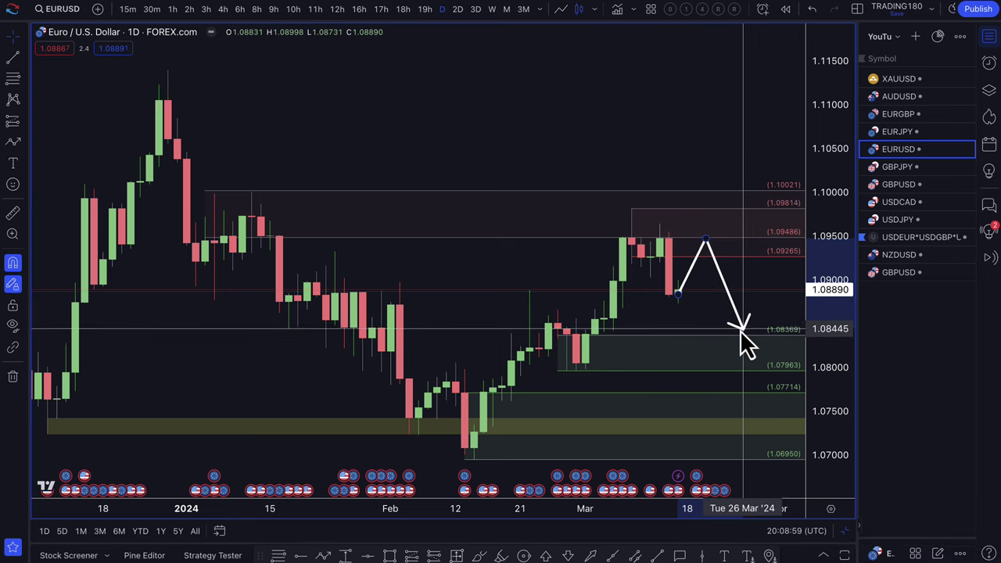
- Draw a second EURUSD path from the 15 March candle down to about 1.0795 on 21 March and up to about 1.086 on 29 March
{"action": "left_click", "coordinate": [13, 142]}
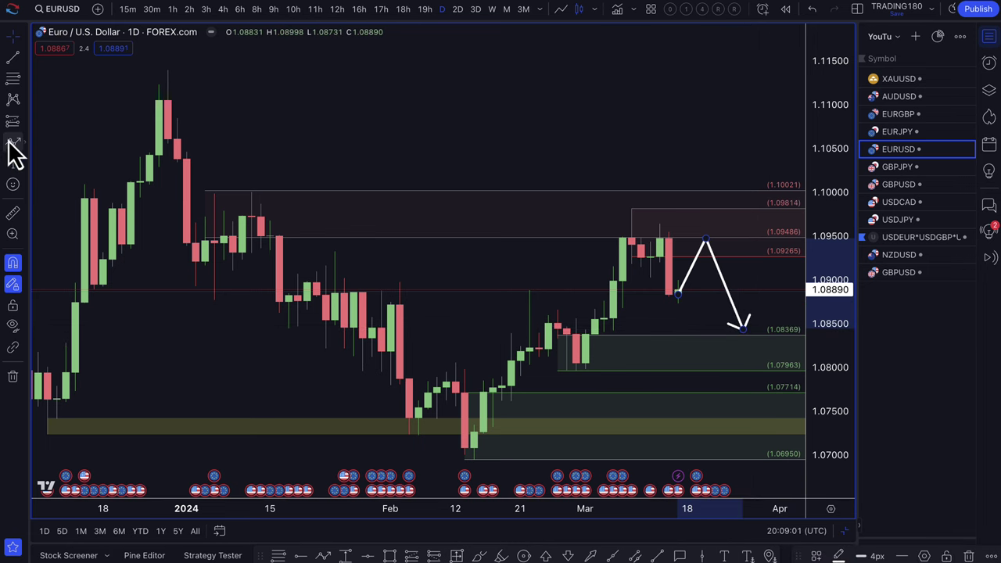
{"action": "left_click", "coordinate": [679, 294]}
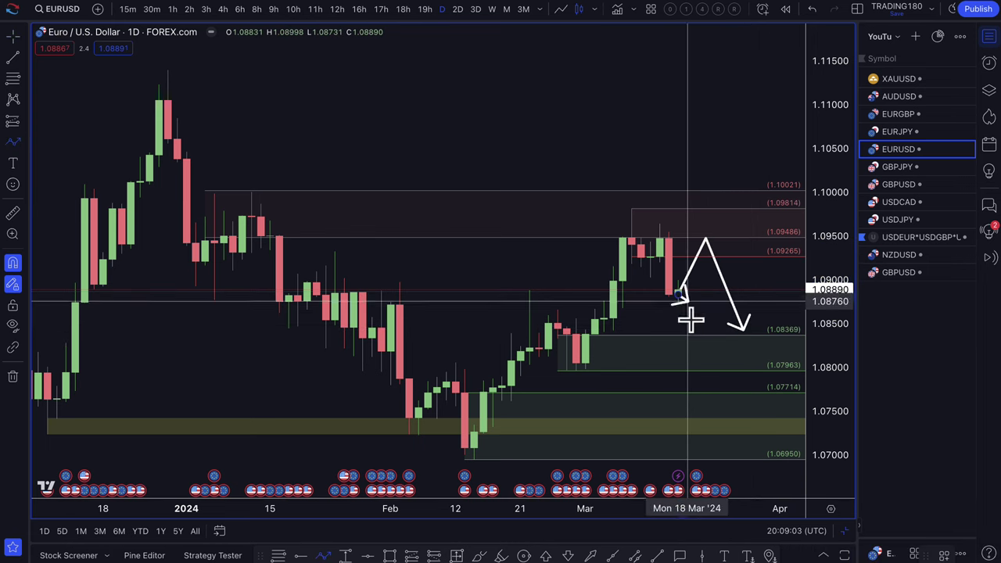
{"action": "left_click", "coordinate": [715, 370]}
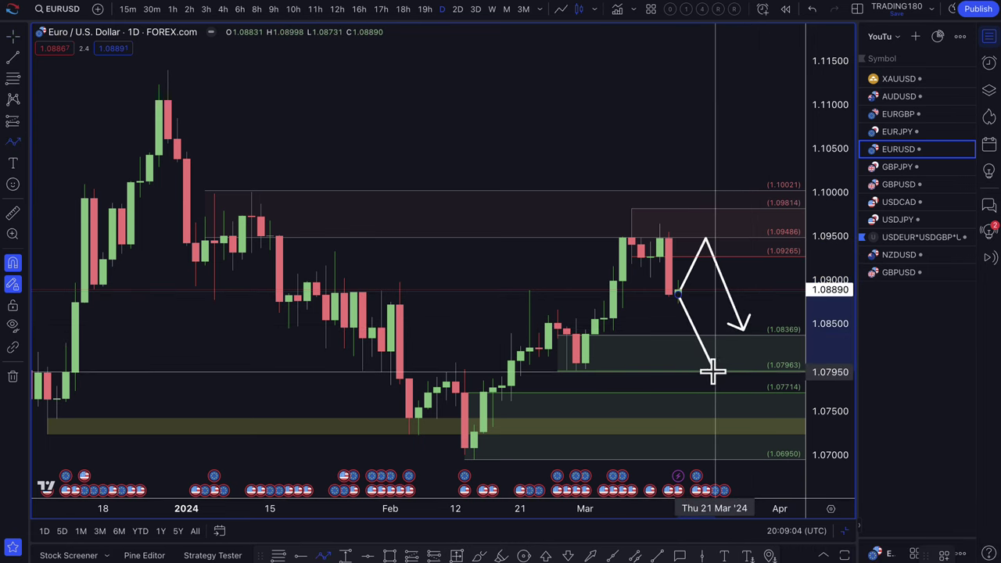
{"action": "left_click", "coordinate": [768, 313]}
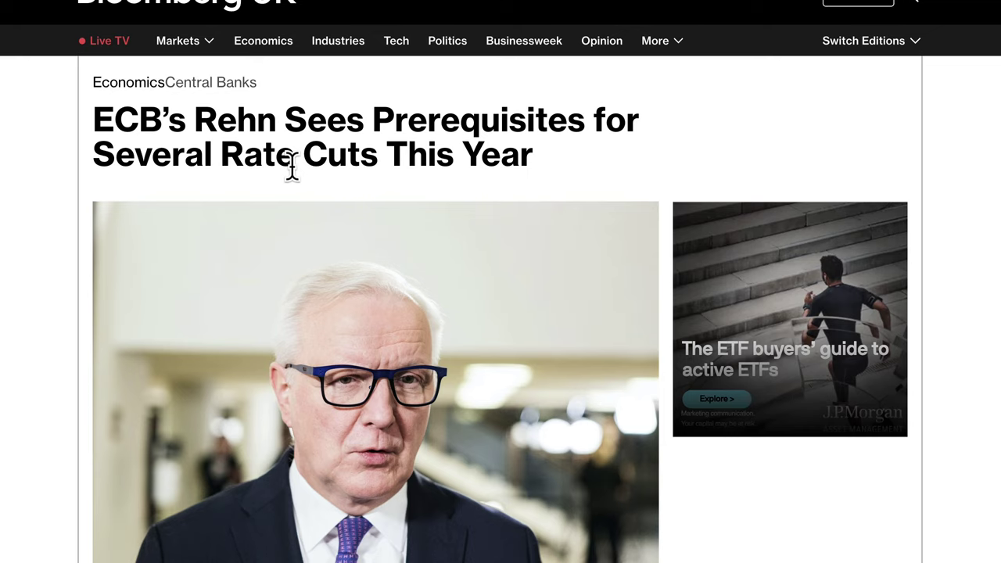
- Read the headline and opening paragraph of Bloomberg's article on the prospects for ECB rate cuts this year
{"action": "scroll", "coordinate": [292, 165], "scroll_direction": "up", "scroll_amount": 1}
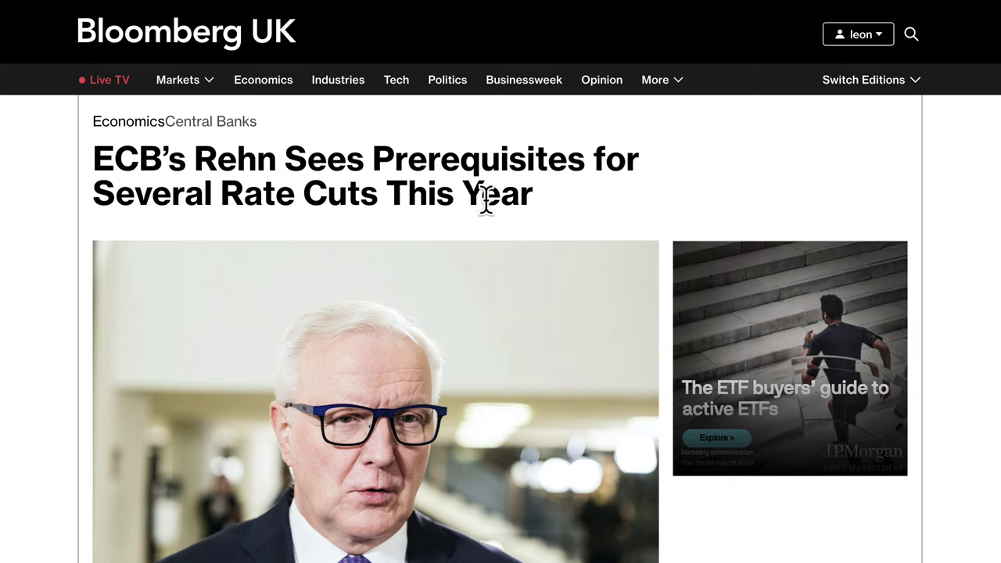
{"action": "scroll", "coordinate": [547, 430], "scroll_direction": "down", "scroll_amount": 2}
{"action": "scroll", "coordinate": [544, 458], "scroll_direction": "down", "scroll_amount": 1}
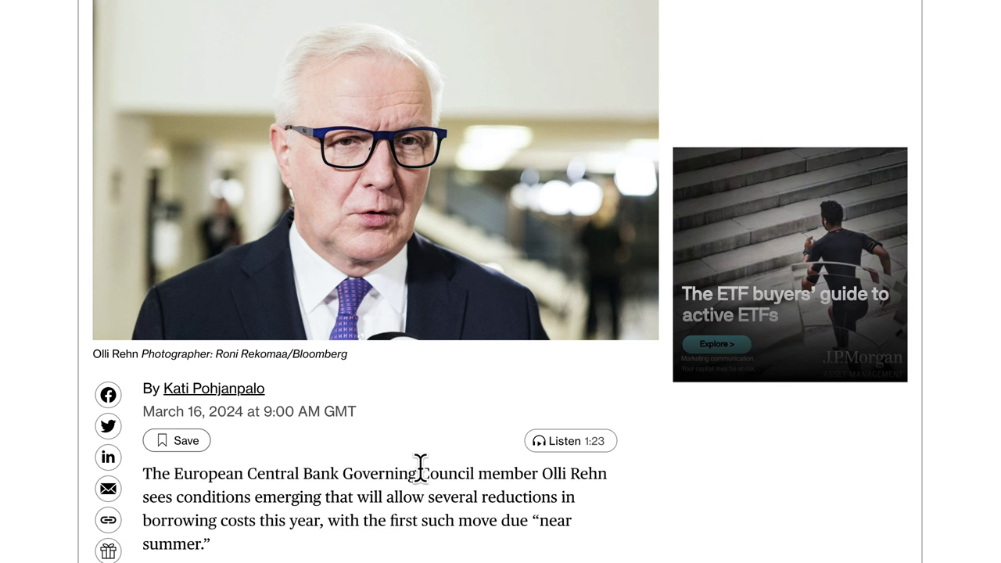
{"action": "scroll", "coordinate": [421, 469], "scroll_direction": "up", "scroll_amount": 2}
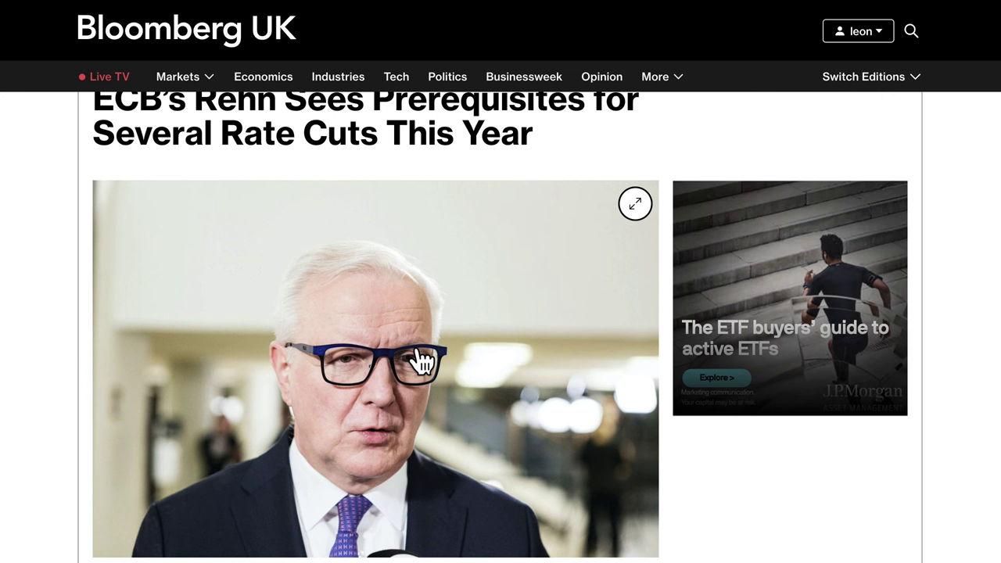
{"action": "scroll", "coordinate": [444, 266], "scroll_direction": "up", "scroll_amount": 3}
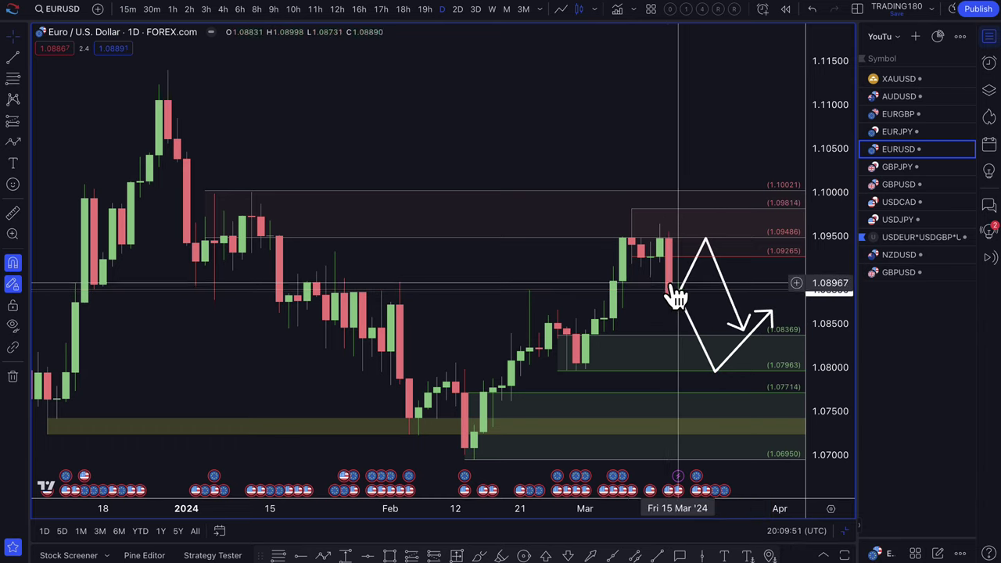
- Stretch the second EURUSD path's end down to about 1.07 on 27 March and on to about 1.0535 in early April, and delete that path
{"action": "scroll", "coordinate": [663, 312], "scroll_direction": "up", "scroll_amount": 1}
{"action": "scroll", "coordinate": [702, 324], "scroll_direction": "down", "scroll_amount": 2}
{"action": "scroll", "coordinate": [701, 324], "scroll_direction": "up", "scroll_amount": 1}
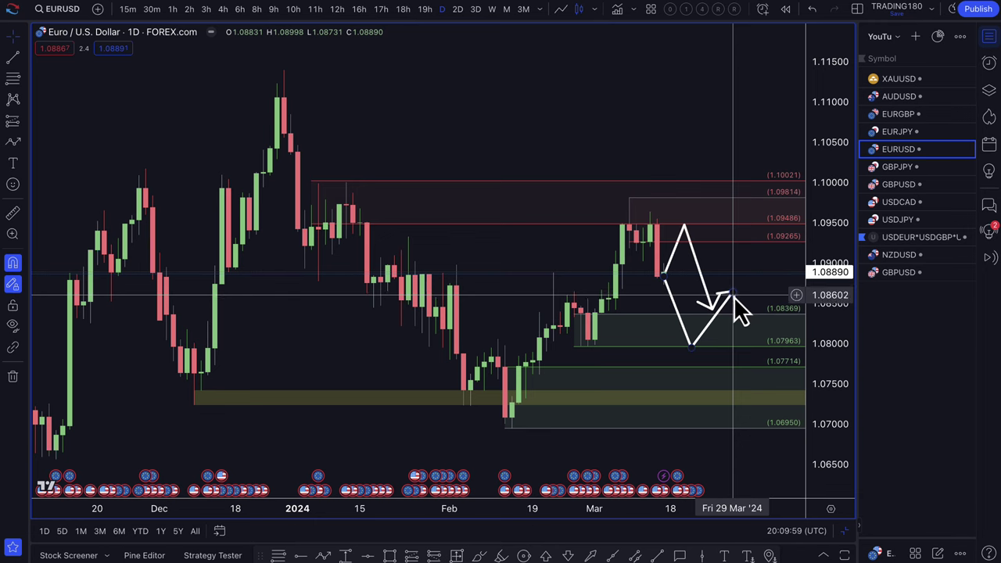
{"action": "mouse_move", "coordinate": [735, 297]}
{"action": "left_mouse_down"}
{"action": "mouse_move", "coordinate": [732, 464]}
{"action": "mouse_move", "coordinate": [720, 423]}
{"action": "left_mouse_up"}
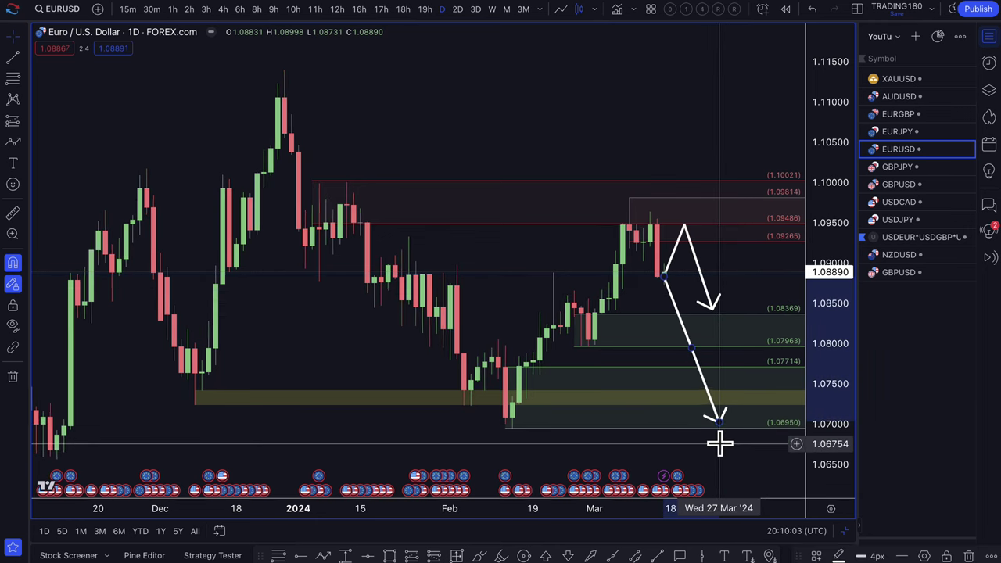
{"action": "scroll", "coordinate": [731, 399], "scroll_direction": "down", "scroll_amount": 3}
{"action": "left_click_drag", "start_coordinate": [750, 327], "coordinate": [769, 413]}
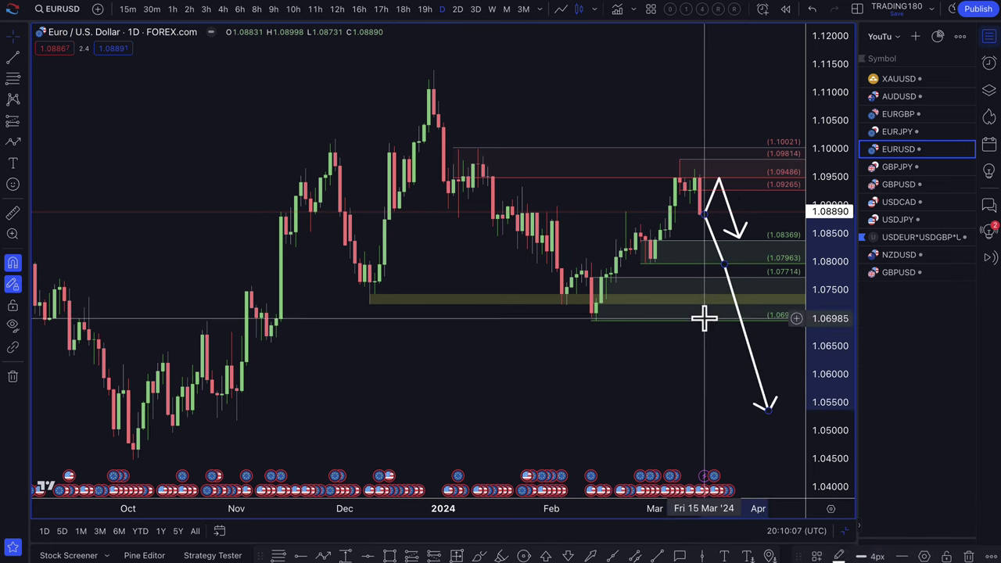
{"action": "scroll", "coordinate": [698, 300], "scroll_direction": "up", "scroll_amount": 3}
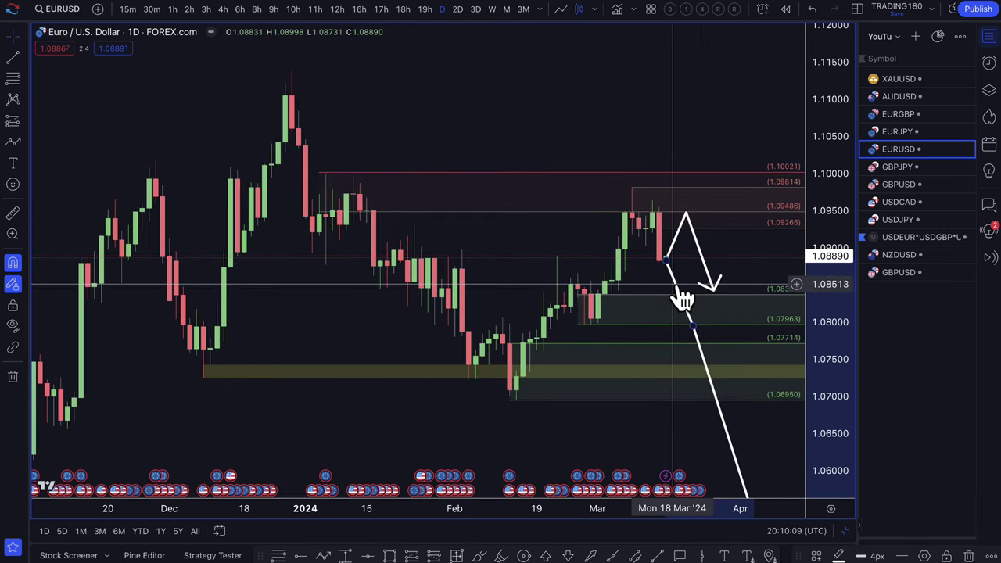
{"action": "key", "text": "Delete"}
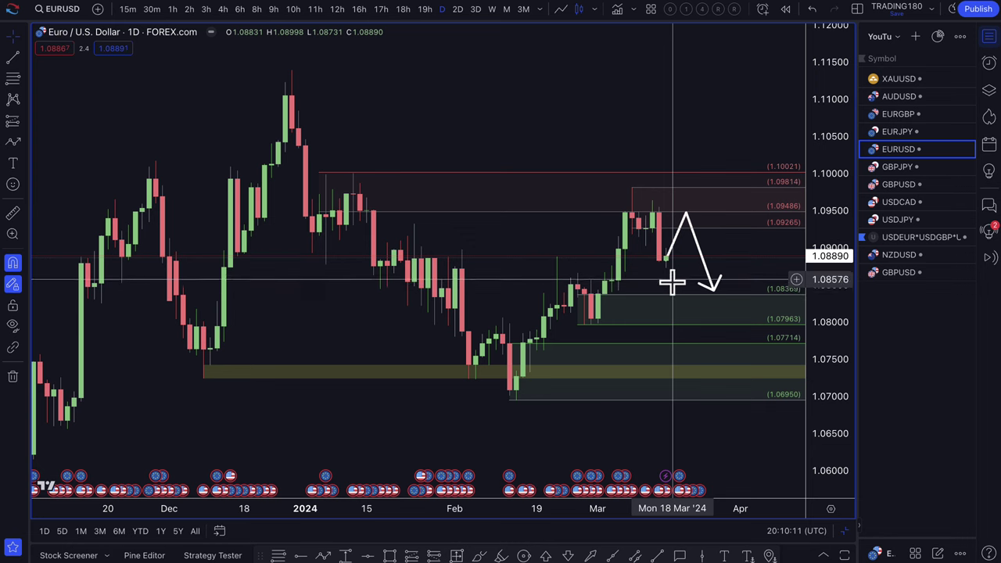
- Draw a EURUSD path from the 15 March candle straight down to about 1.077 on 22 March
{"action": "left_click", "coordinate": [13, 142]}
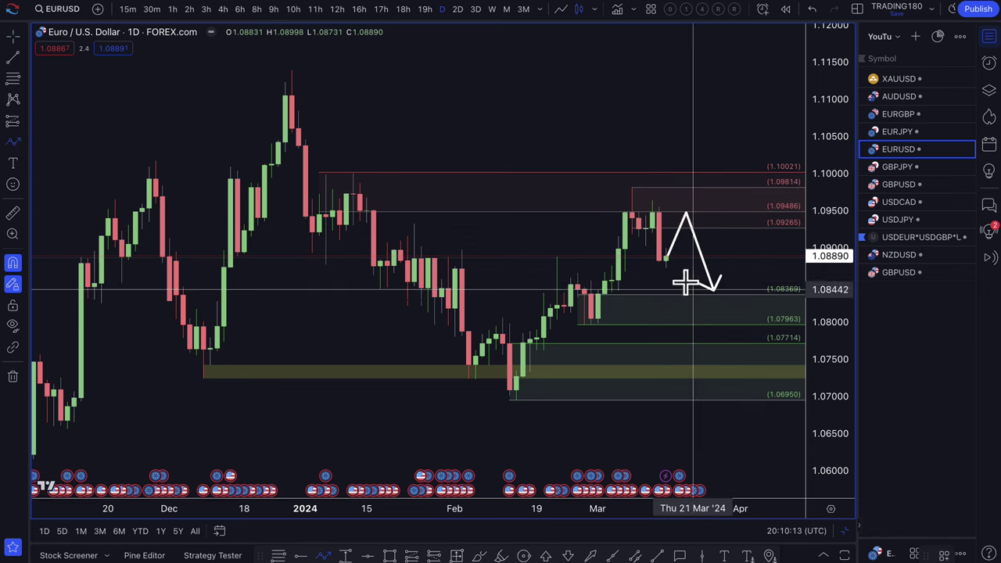
{"action": "mouse_move", "coordinate": [666, 259]}
{"action": "left_mouse_down"}
{"action": "mouse_move", "coordinate": [701, 356]}
{"action": "mouse_move", "coordinate": [693, 313]}
{"action": "mouse_move", "coordinate": [699, 345]}
{"action": "left_mouse_up"}
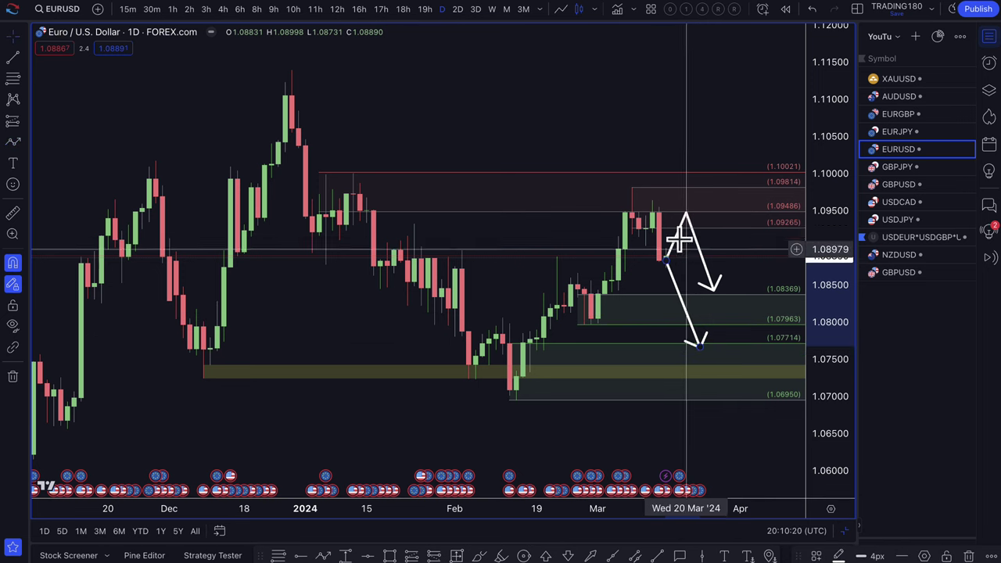
- Draw a EURJPY path from the 15 March candle up to about 163.3 on 19 March and down to about 159.9 on 27 March
{"action": "left_click", "coordinate": [900, 133]}
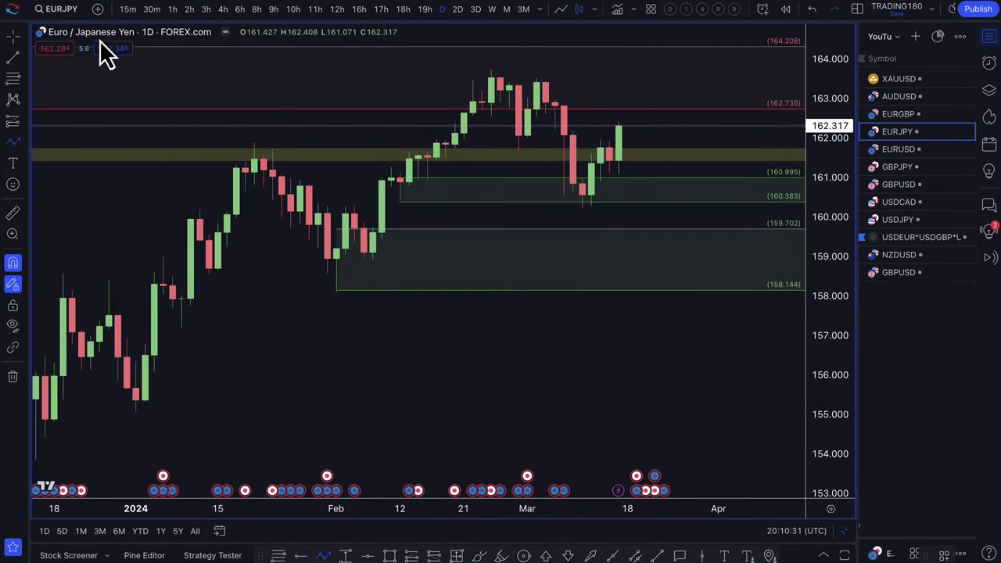
{"action": "left_click", "coordinate": [619, 124]}
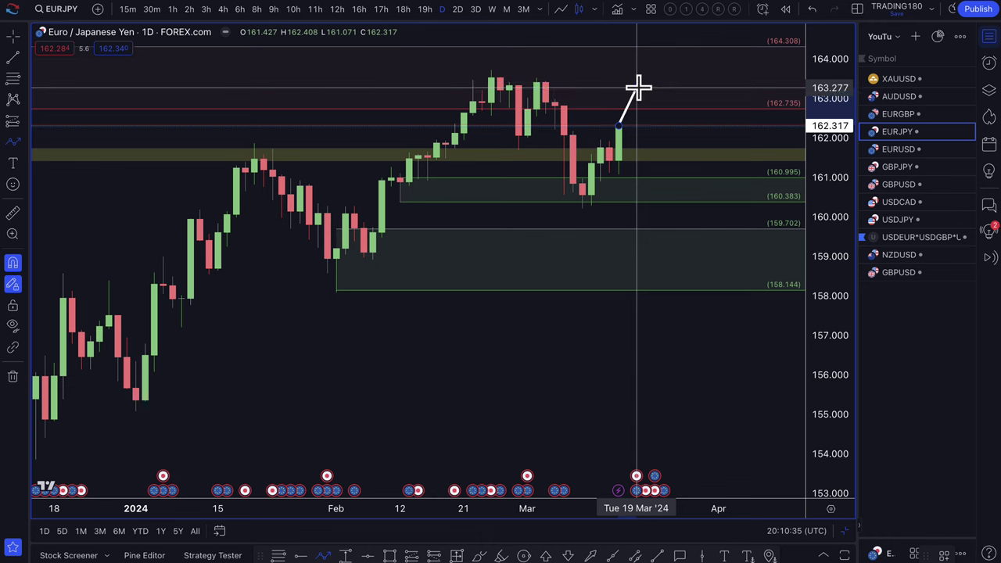
{"action": "left_click", "coordinate": [637, 83]}
{"action": "double_click", "coordinate": [693, 217]}
{"action": "scroll", "coordinate": [681, 219], "scroll_direction": "down", "scroll_amount": 5}
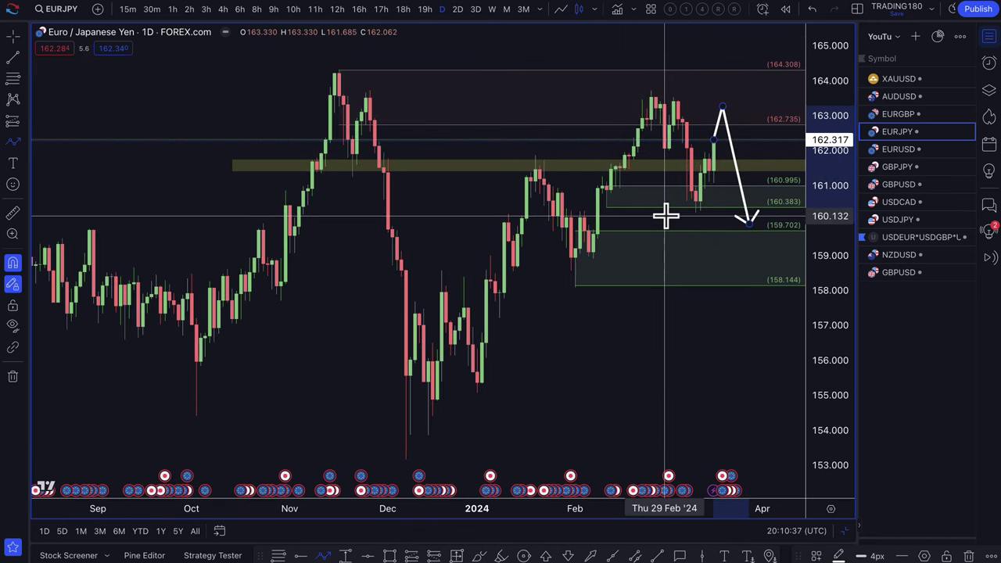
- Raise the EURJPY path's peak to about 164.9 and shift it to 20 March
{"action": "mouse_move", "coordinate": [722, 91]}
{"action": "left_mouse_down"}
{"action": "mouse_move", "coordinate": [731, 81]}
{"action": "mouse_move", "coordinate": [711, 85]}
{"action": "mouse_move", "coordinate": [726, 91]}
{"action": "mouse_move", "coordinate": [722, 80]}
{"action": "left_mouse_up"}
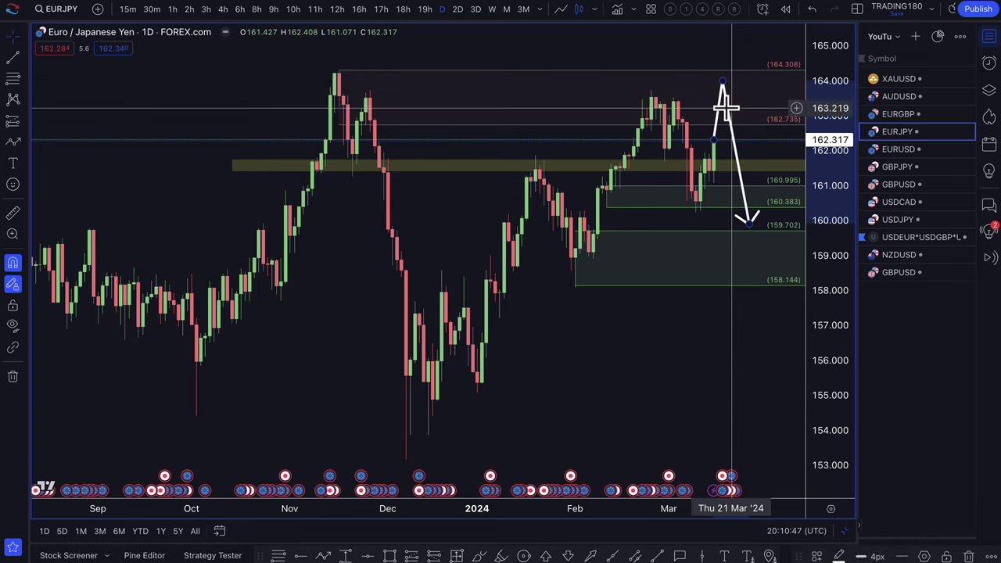
{"action": "scroll", "coordinate": [716, 88], "scroll_direction": "up", "scroll_amount": 3}
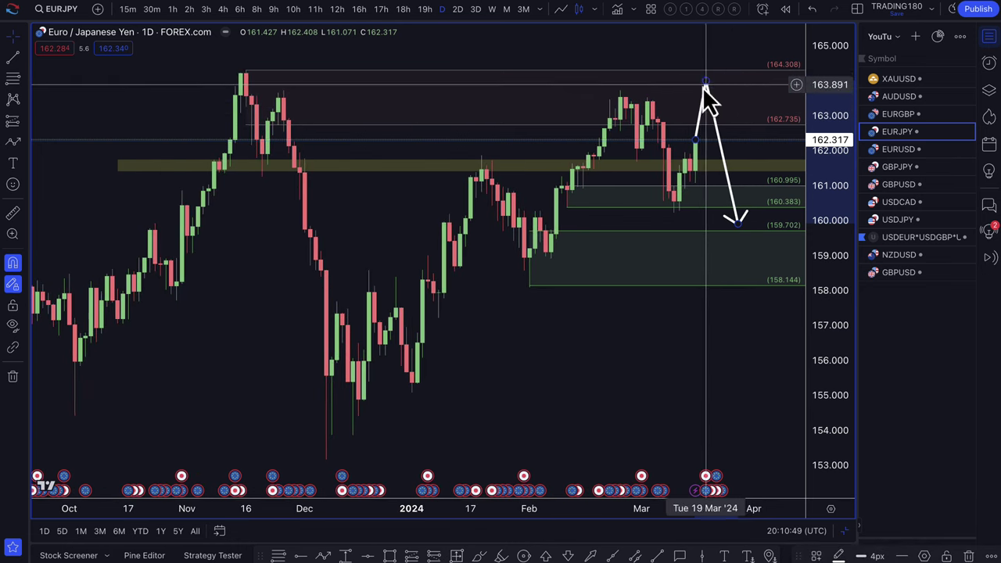
{"action": "left_click_drag", "start_coordinate": [706, 78], "coordinate": [711, 77]}
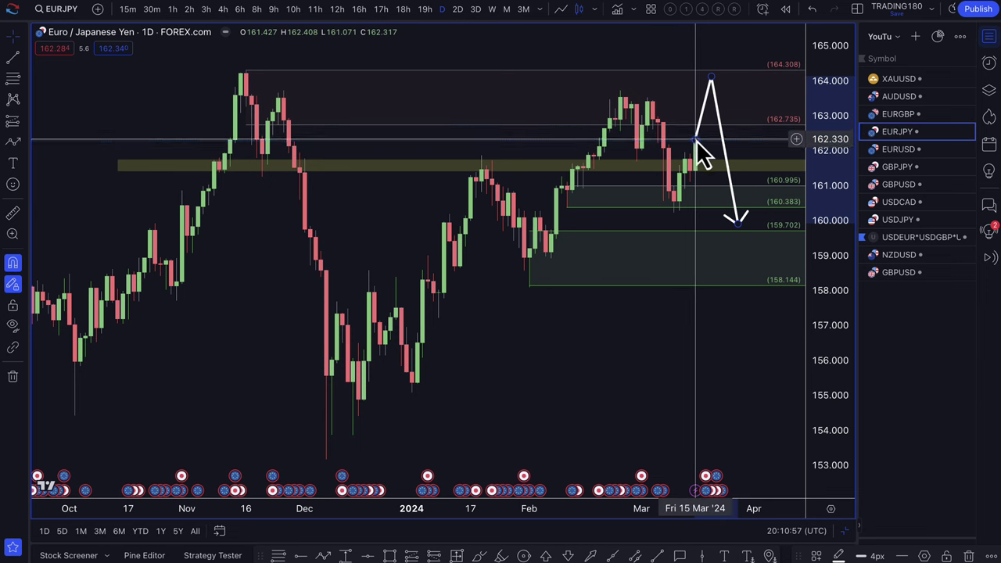
{"action": "mouse_move", "coordinate": [711, 77]}
{"action": "left_mouse_down"}
{"action": "mouse_move", "coordinate": [705, 84]}
{"action": "mouse_move", "coordinate": [707, 58]}
{"action": "left_mouse_up"}
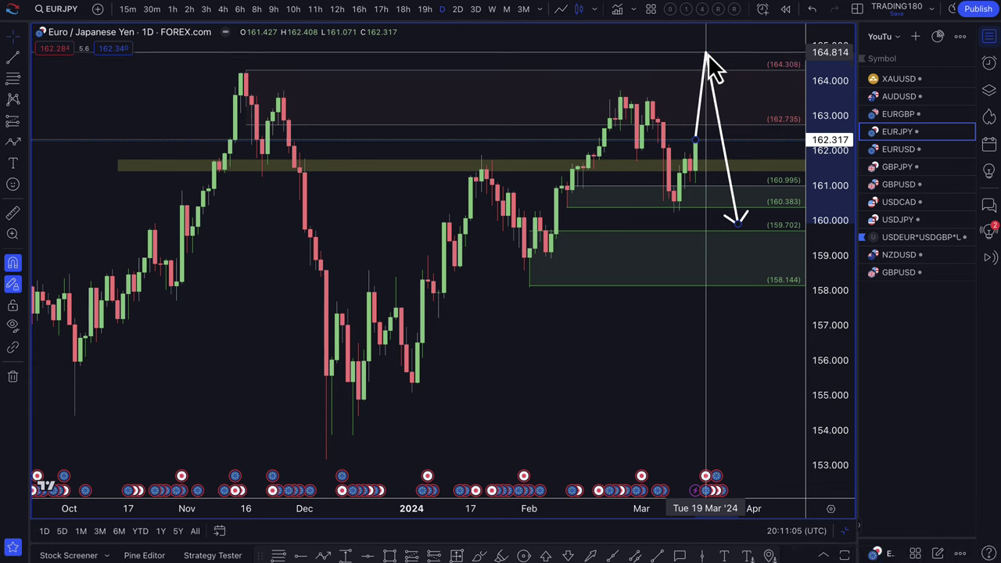
{"action": "left_click_drag", "start_coordinate": [707, 53], "coordinate": [711, 50]}
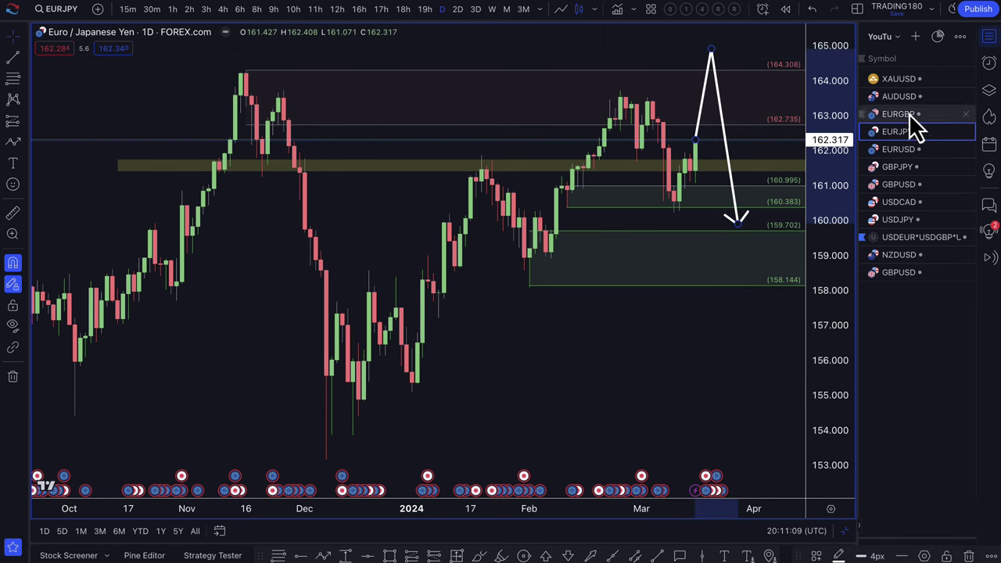
- Reshape the upper EURJPY support zone to span 160.849 to 160.216, starting at the 11 March candle
{"action": "scroll", "coordinate": [727, 167], "scroll_direction": "up", "scroll_amount": 5}
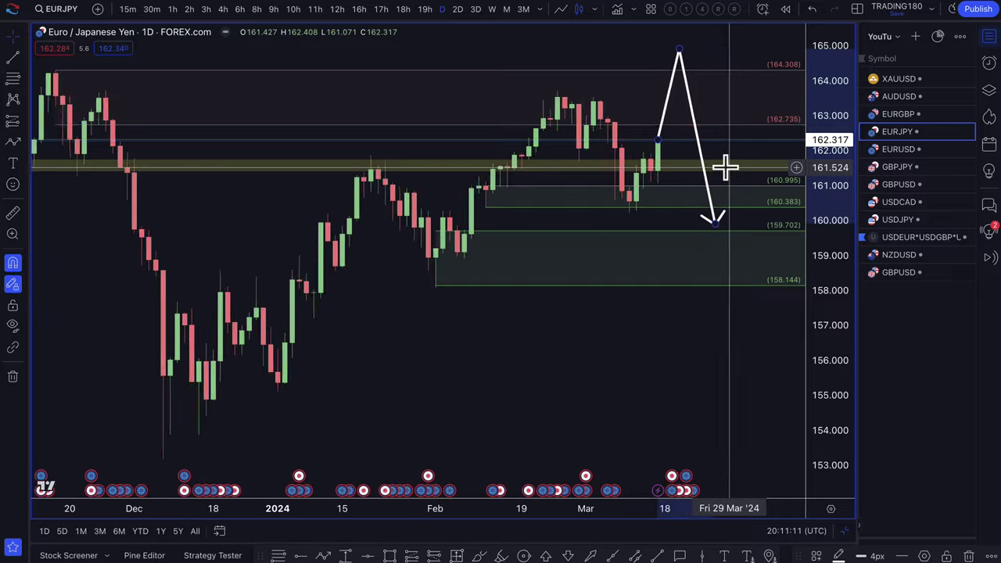
{"action": "mouse_move", "coordinate": [472, 196]}
{"action": "left_mouse_down"}
{"action": "mouse_move", "coordinate": [446, 201]}
{"action": "mouse_move", "coordinate": [574, 217]}
{"action": "mouse_move", "coordinate": [609, 203]}
{"action": "left_mouse_up"}
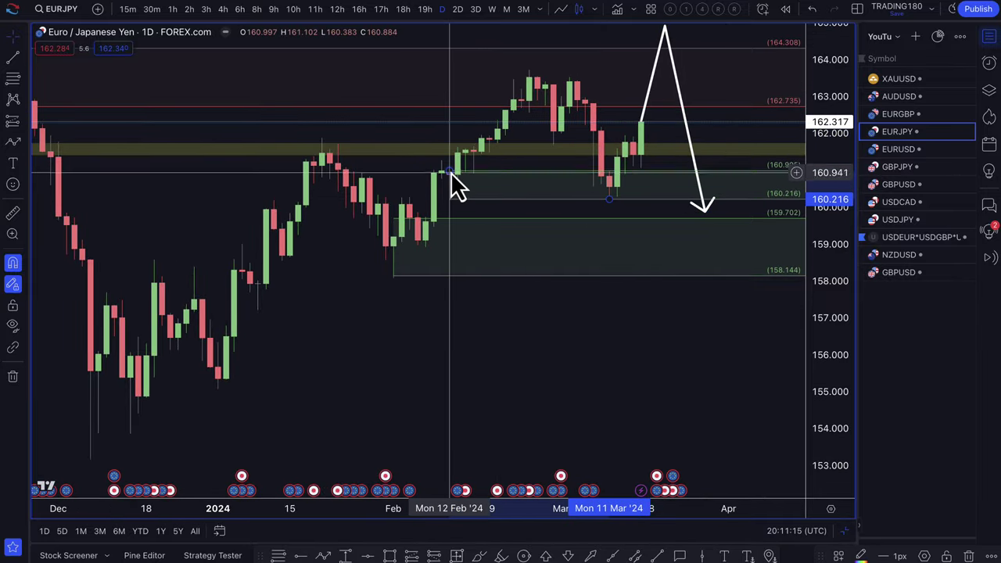
{"action": "left_click_drag", "start_coordinate": [450, 172], "coordinate": [617, 189]}
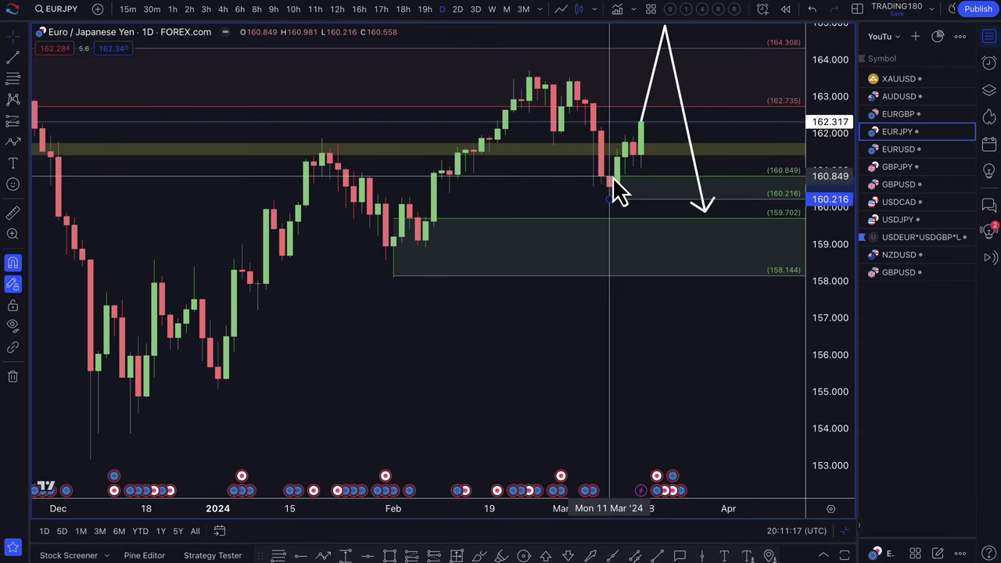
- Mark a EURJPY zone from 161.763 to 161.071 using the 2. DEMAND template, and move the path's end to about 161.5 on 25 March
{"action": "left_click", "coordinate": [12, 78]}
{"action": "left_click", "coordinate": [636, 143]}
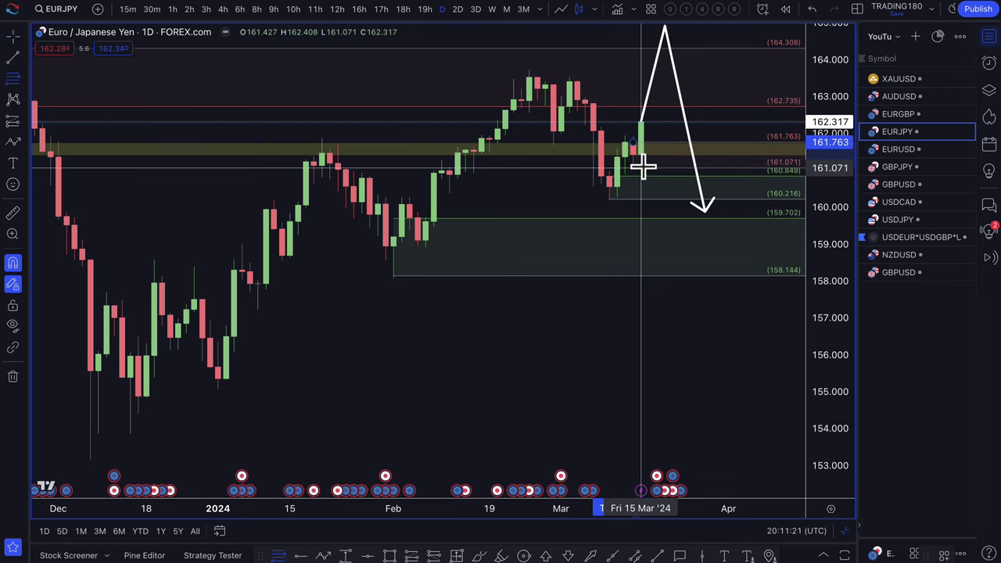
{"action": "left_click", "coordinate": [844, 555]}
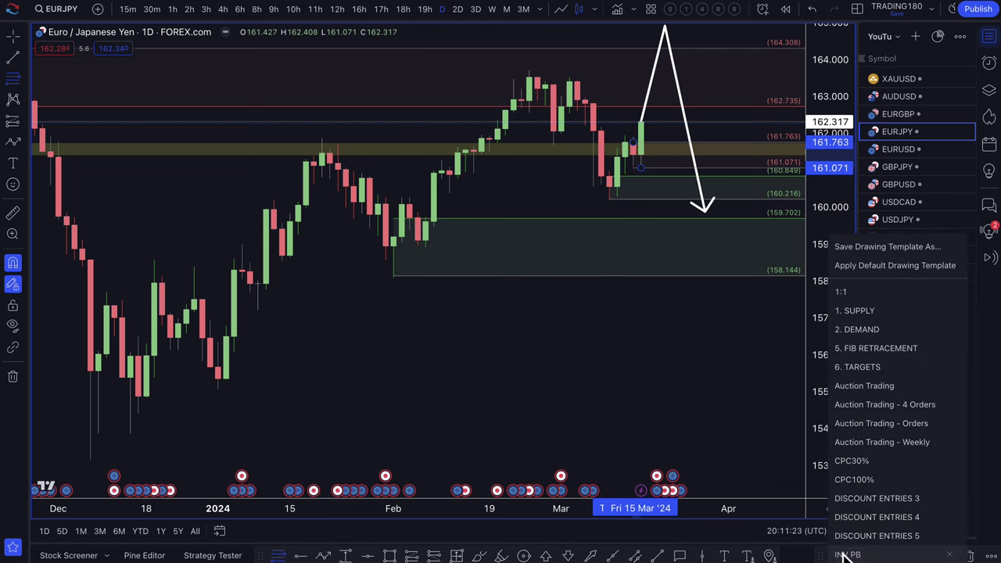
{"action": "left_click", "coordinate": [868, 328]}
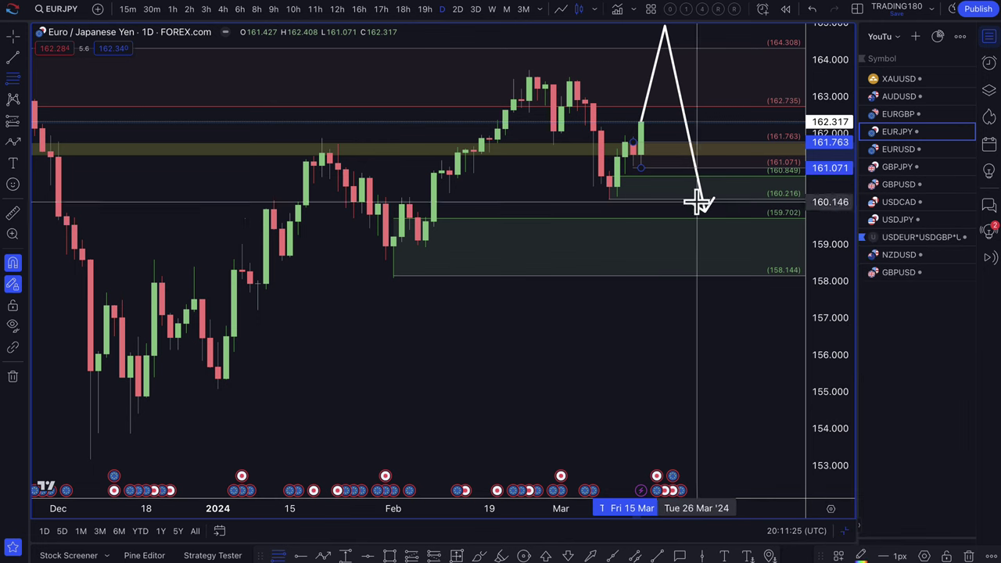
{"action": "scroll", "coordinate": [679, 152], "scroll_direction": "down", "scroll_amount": 2}
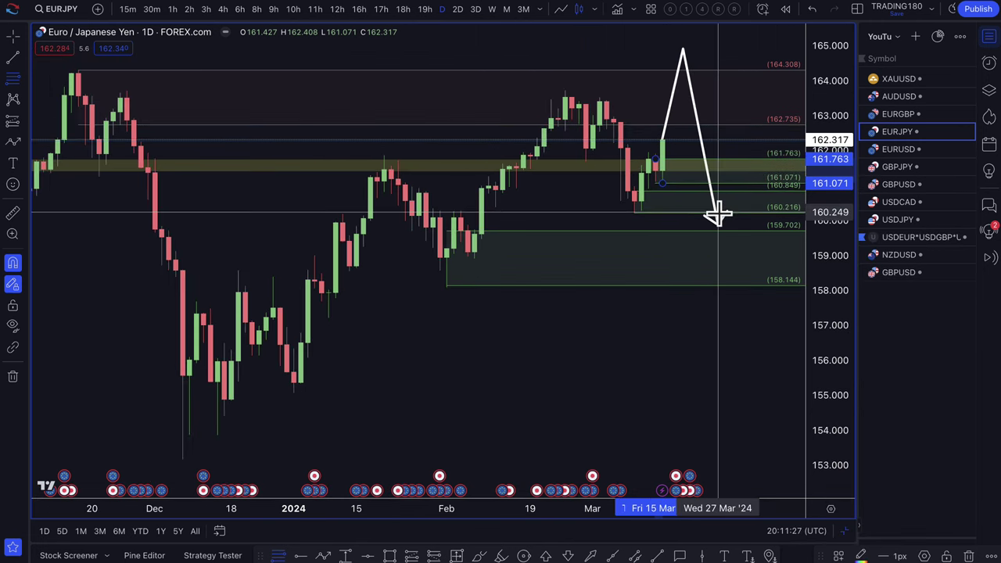
{"action": "left_click_drag", "start_coordinate": [718, 222], "coordinate": [703, 169]}
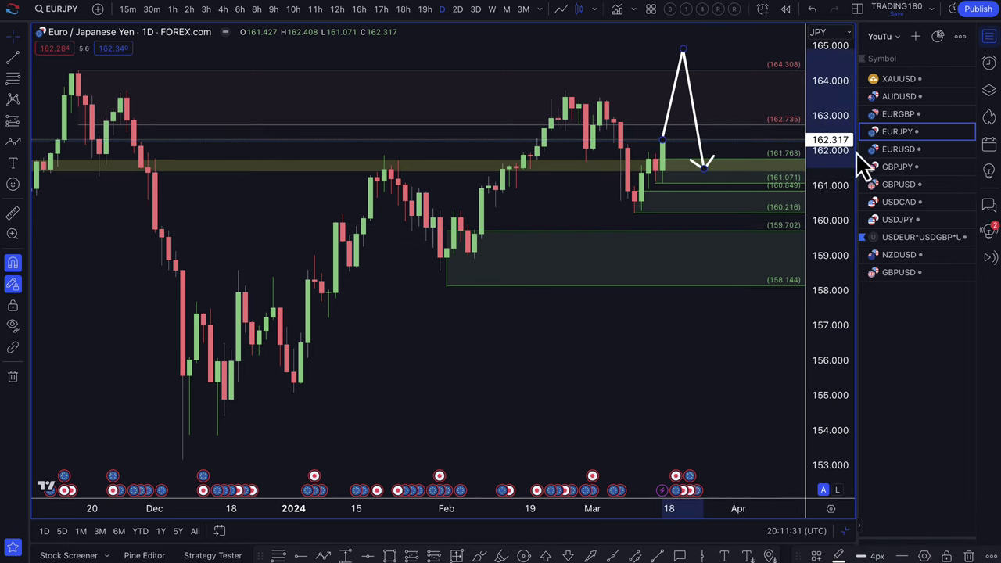
- Draw a EURGBP path from the 15 March candle up to about 0.8586 on 20 March and down to about 0.8517 on 27 March
{"action": "left_click", "coordinate": [899, 115]}
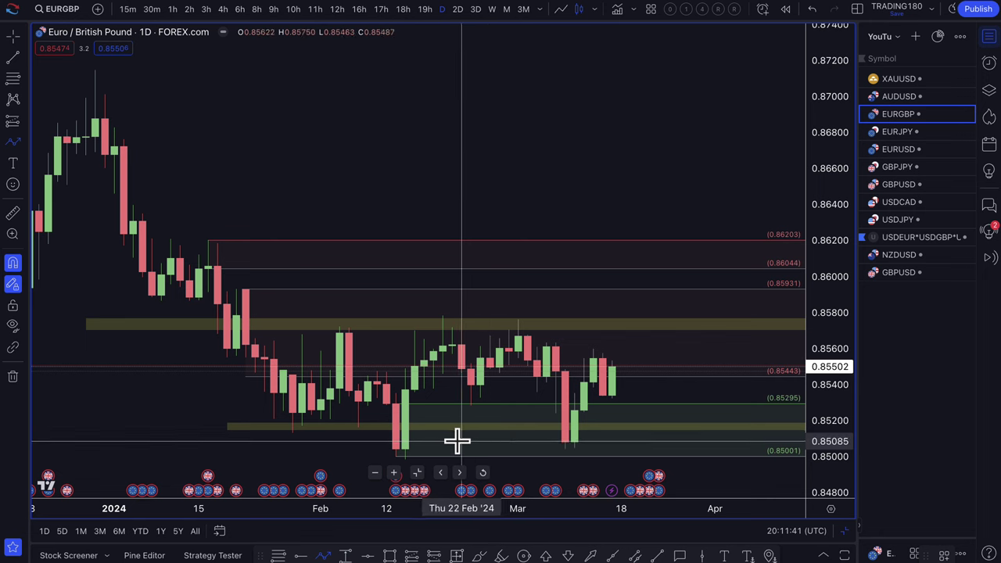
{"action": "mouse_move", "coordinate": [499, 440]}
{"action": "left_mouse_down"}
{"action": "mouse_move", "coordinate": [417, 440]}
{"action": "mouse_move", "coordinate": [409, 420]}
{"action": "mouse_move", "coordinate": [404, 465]}
{"action": "mouse_move", "coordinate": [561, 452]}
{"action": "mouse_move", "coordinate": [608, 359]}
{"action": "mouse_move", "coordinate": [583, 416]}
{"action": "mouse_move", "coordinate": [414, 466]}
{"action": "mouse_move", "coordinate": [398, 446]}
{"action": "mouse_move", "coordinate": [408, 436]}
{"action": "mouse_move", "coordinate": [399, 440]}
{"action": "mouse_move", "coordinate": [574, 434]}
{"action": "mouse_move", "coordinate": [425, 384]}
{"action": "mouse_move", "coordinate": [248, 271]}
{"action": "mouse_move", "coordinate": [155, 135]}
{"action": "mouse_move", "coordinate": [71, 62]}
{"action": "mouse_move", "coordinate": [365, 219]}
{"action": "mouse_move", "coordinate": [539, 384]}
{"action": "mouse_move", "coordinate": [574, 431]}
{"action": "mouse_move", "coordinate": [599, 360]}
{"action": "mouse_move", "coordinate": [608, 398]}
{"action": "left_mouse_up"}
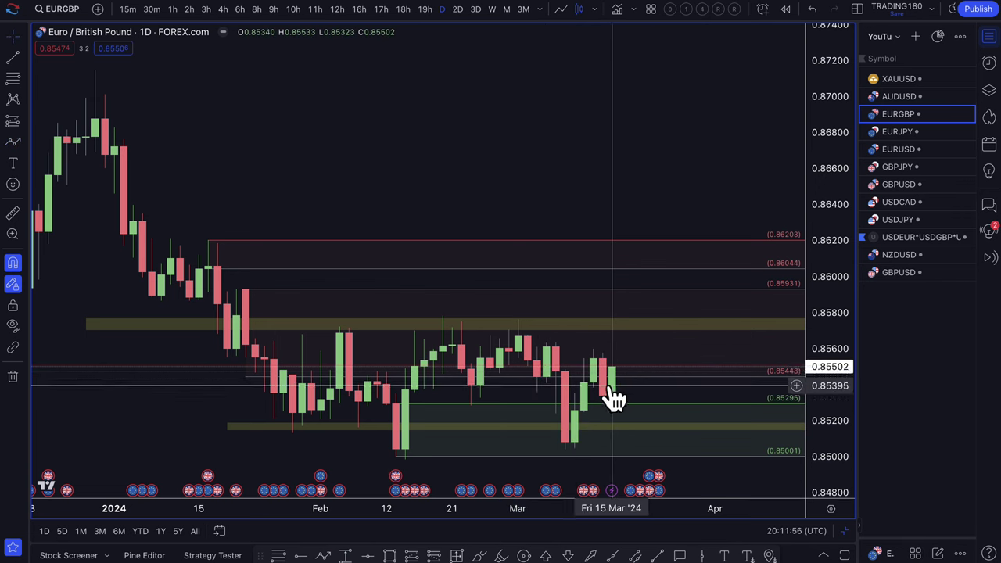
{"action": "left_click", "coordinate": [13, 143]}
{"action": "left_click_drag", "start_coordinate": [614, 364], "coordinate": [639, 303]}
{"action": "left_click", "coordinate": [641, 305]}
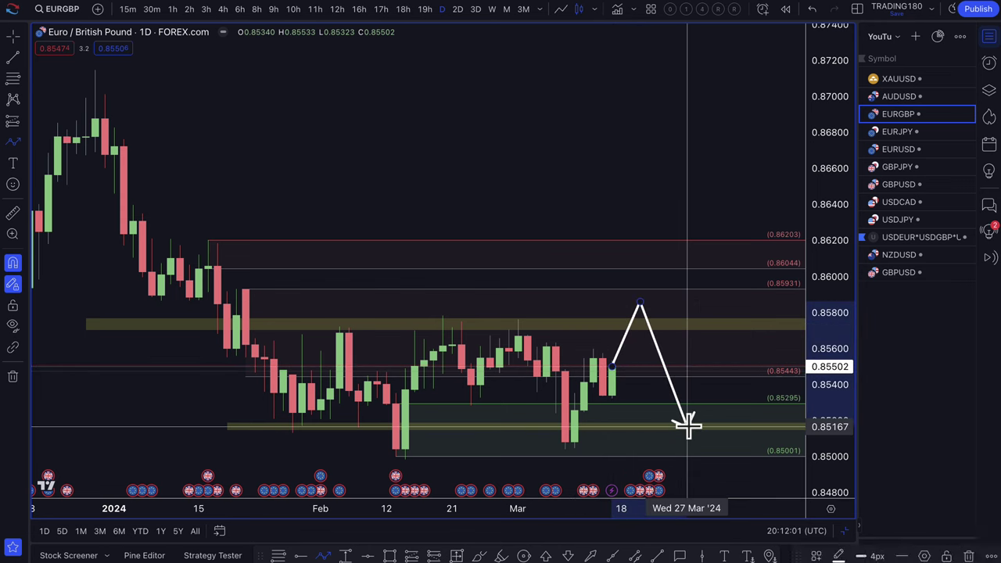
{"action": "double_click", "coordinate": [688, 425]}
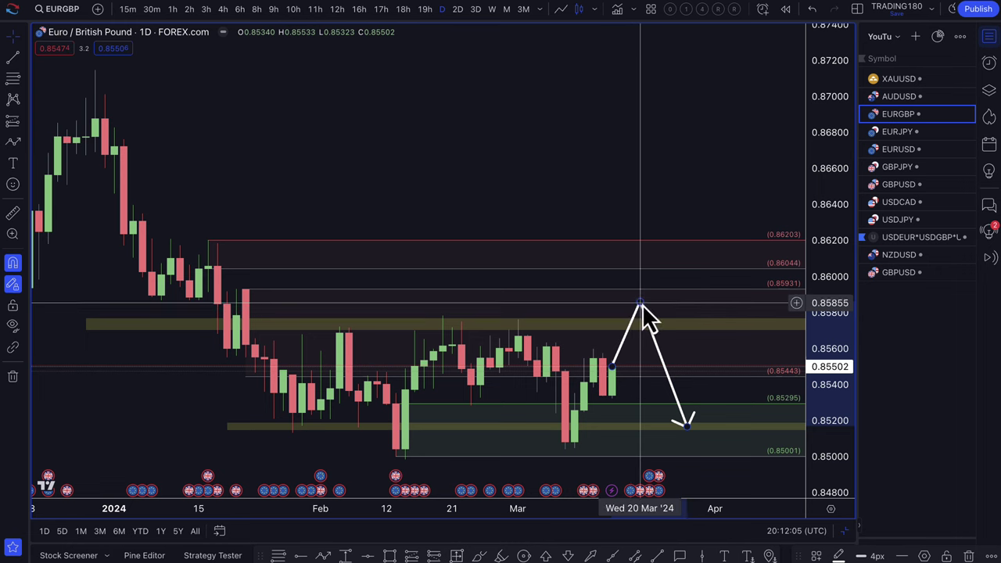
- Shift the EURGBP path's peak to 19 March and raise it to about 0.861
{"action": "mouse_move", "coordinate": [643, 304]}
{"action": "left_mouse_down"}
{"action": "mouse_move", "coordinate": [641, 274]}
{"action": "mouse_move", "coordinate": [639, 304]}
{"action": "left_mouse_up"}
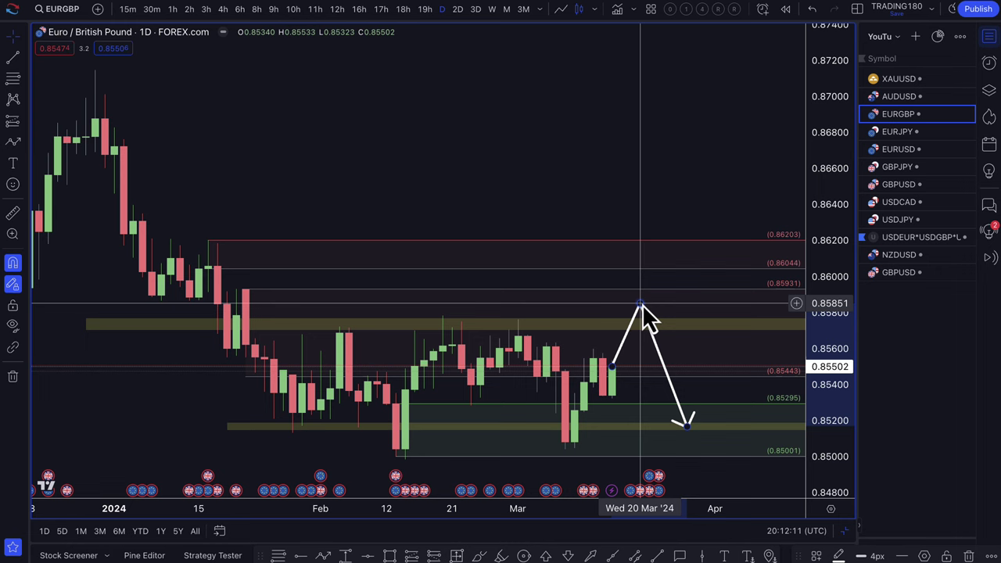
{"action": "left_click_drag", "start_coordinate": [642, 305], "coordinate": [643, 300]}
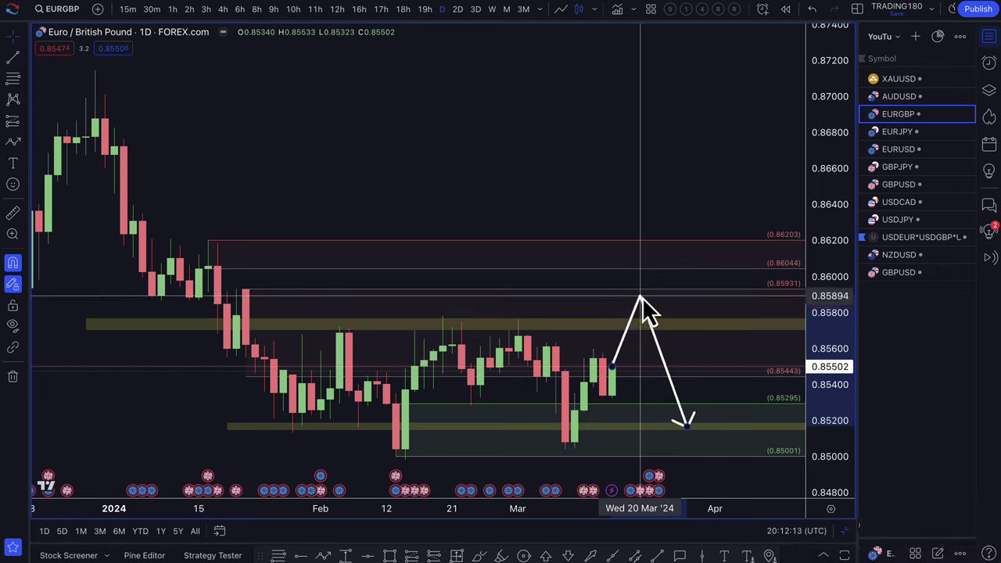
{"action": "left_click_drag", "start_coordinate": [640, 309], "coordinate": [629, 309]}
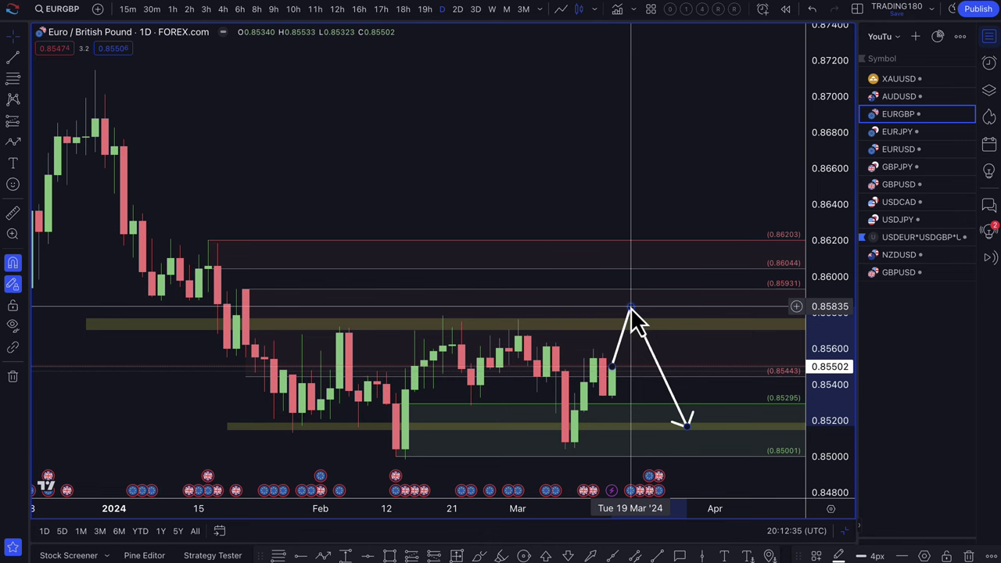
{"action": "left_click_drag", "start_coordinate": [632, 307], "coordinate": [632, 256]}
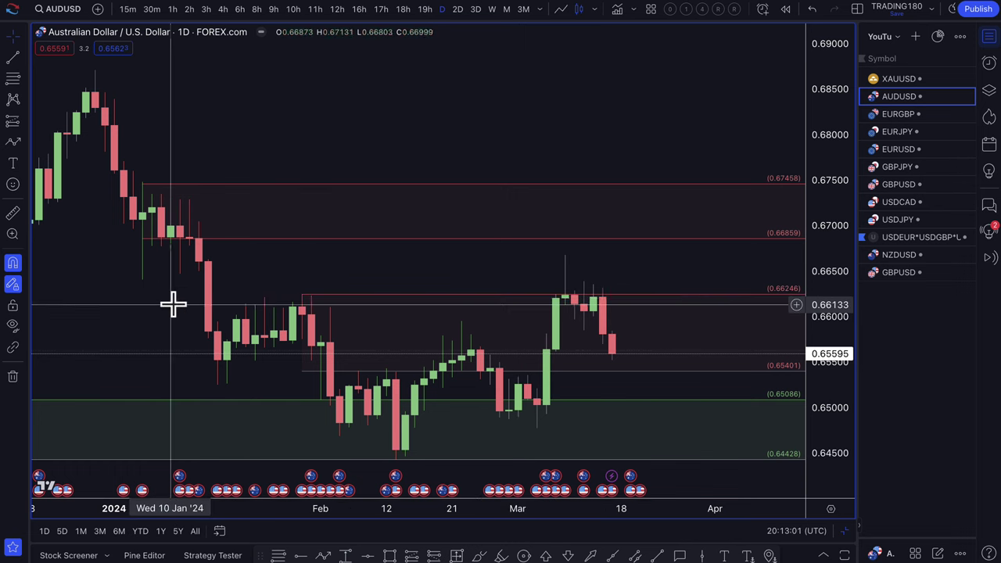
- Mark a thin AUDUSD band at 0.66217 to 0.66249 from 29 December, and reshape the nearby resistance zone to 0.66063 to 0.66677 from 8 March
{"action": "scroll", "coordinate": [149, 278], "scroll_direction": "down", "scroll_amount": 2}
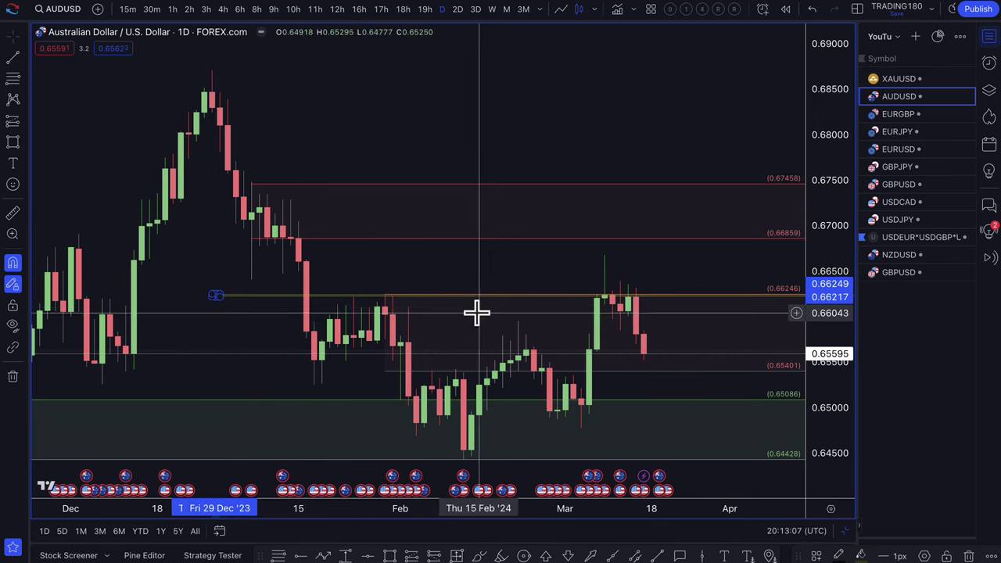
{"action": "scroll", "coordinate": [479, 313], "scroll_direction": "up", "scroll_amount": 2}
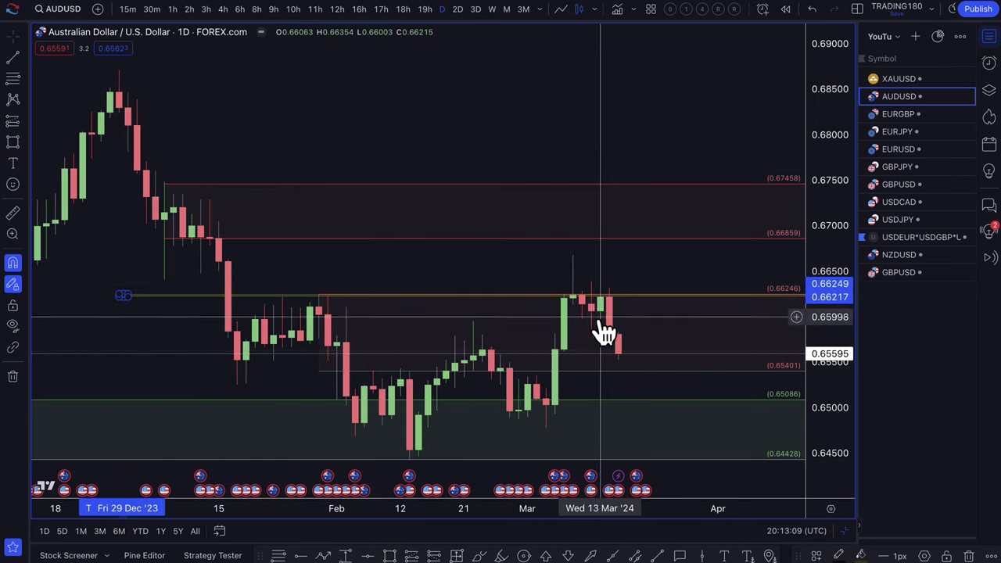
{"action": "left_click", "coordinate": [610, 293]}
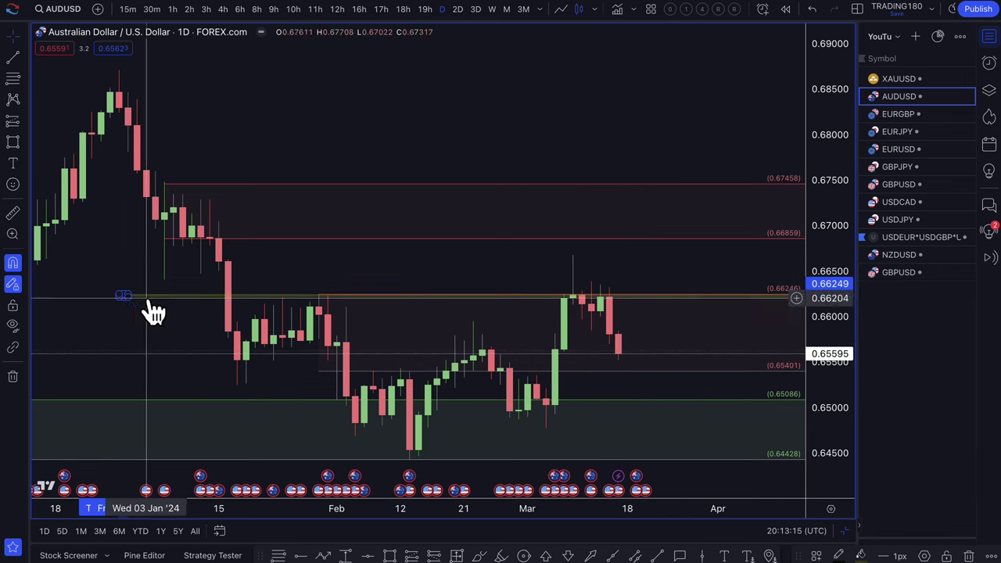
{"action": "left_click", "coordinate": [323, 555]}
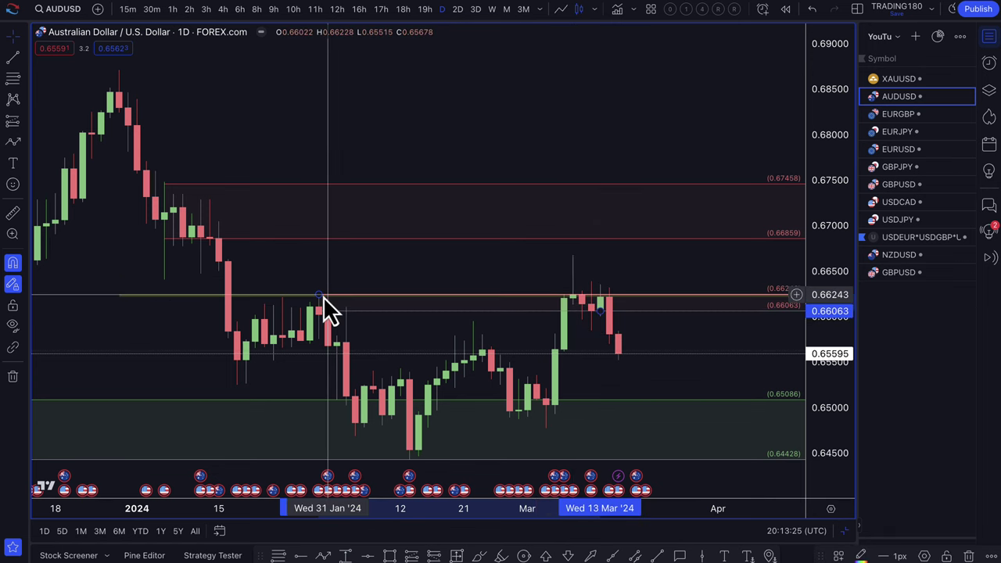
{"action": "left_click_drag", "start_coordinate": [323, 296], "coordinate": [576, 258]}
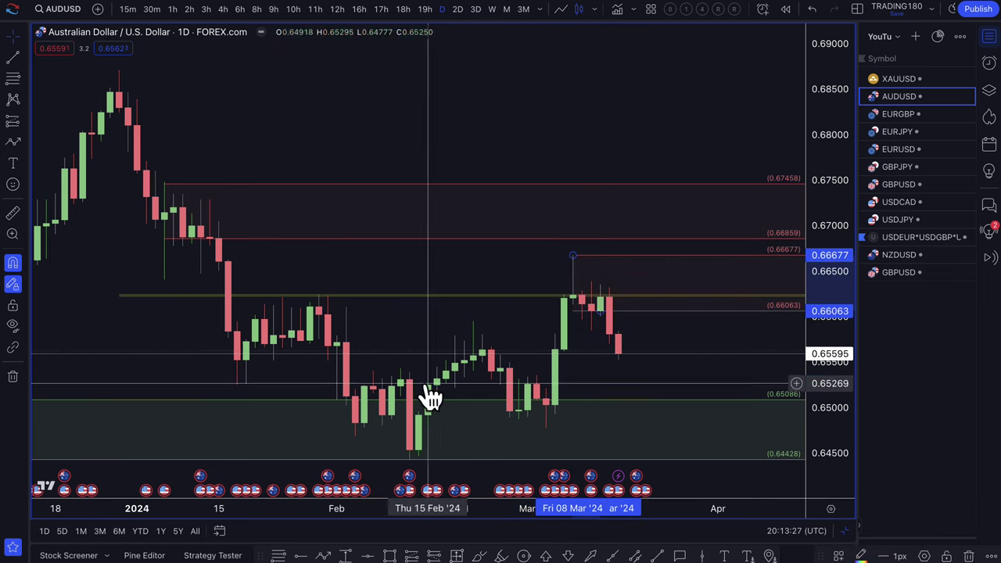
- Draw an AUDUSD path from the 15 March candle up to about 0.6653 on 22 March and down to about 0.6554 on 28 March
{"action": "left_click", "coordinate": [324, 555]}
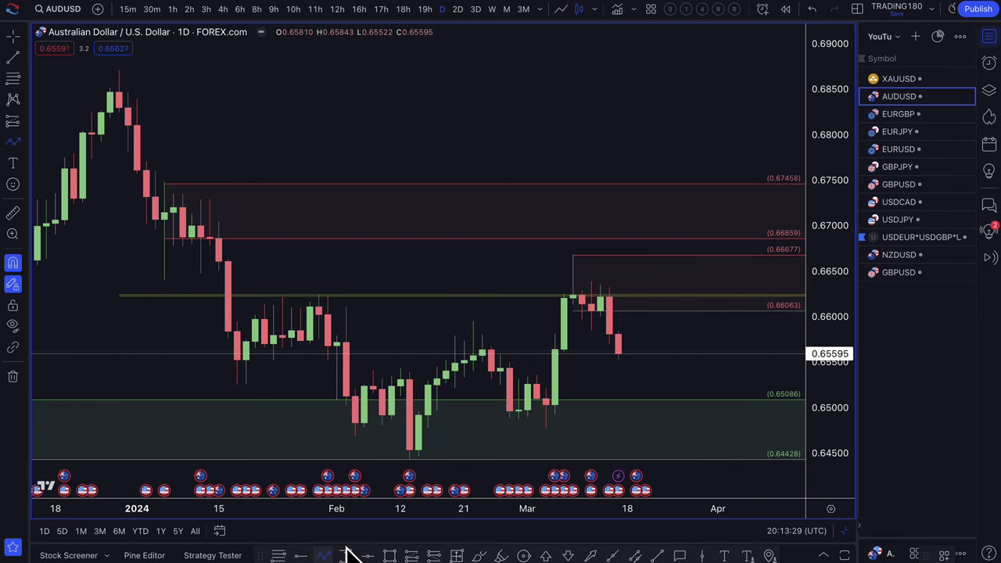
{"action": "left_click", "coordinate": [620, 353]}
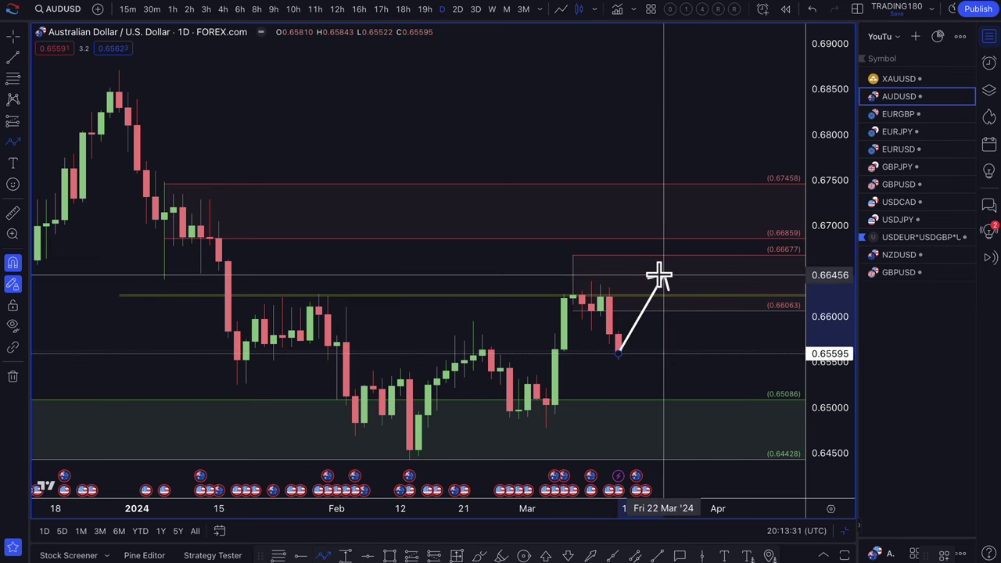
{"action": "left_click", "coordinate": [663, 270]}
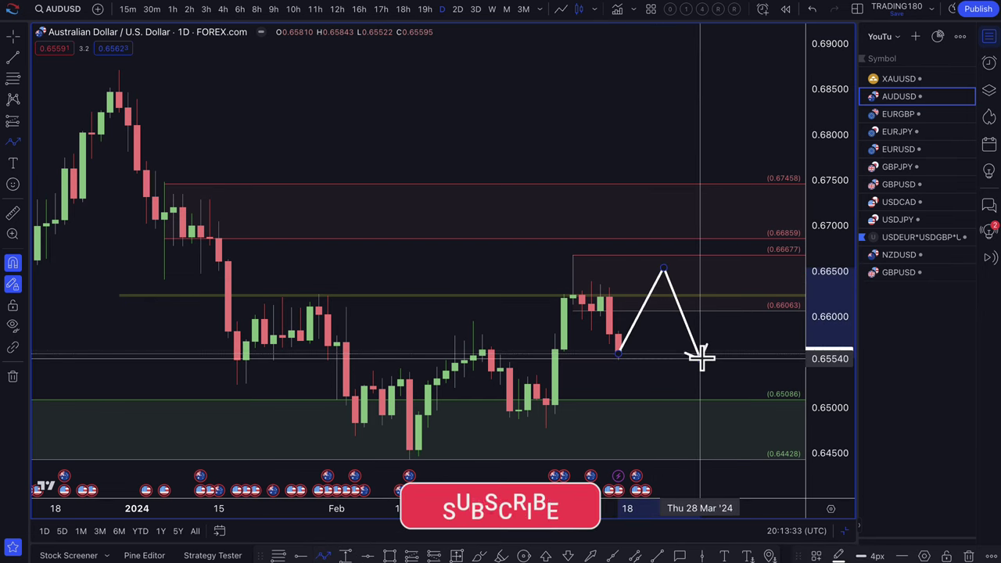
{"action": "double_click", "coordinate": [701, 357]}
{"action": "scroll", "coordinate": [447, 422], "scroll_direction": "down", "scroll_amount": 2}
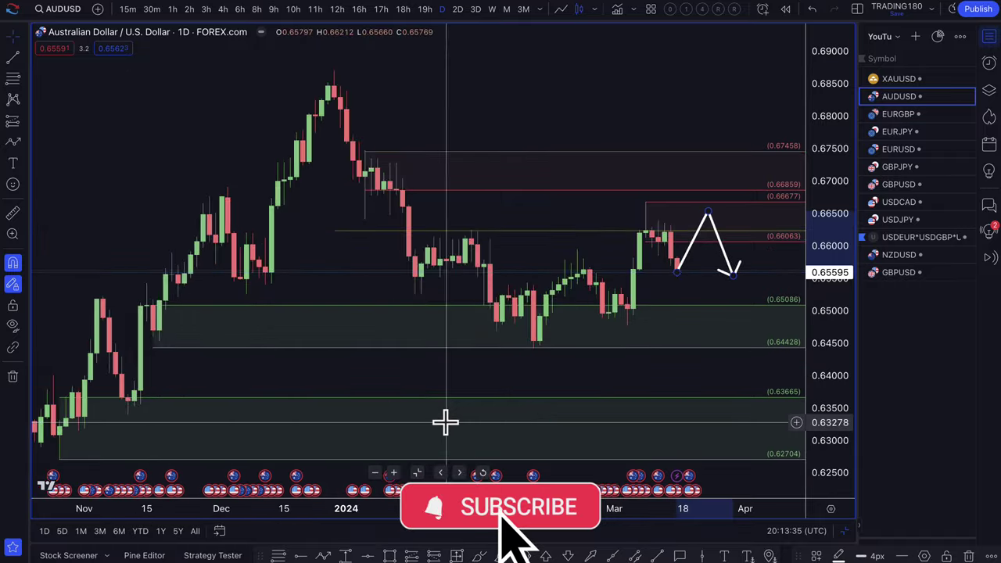
- Draw a second AUDUSD path from the 15 March candle down on 22 March and up to about 0.6506 on 27 March, with its trough lowered to about 0.6366
{"action": "left_click", "coordinate": [13, 143]}
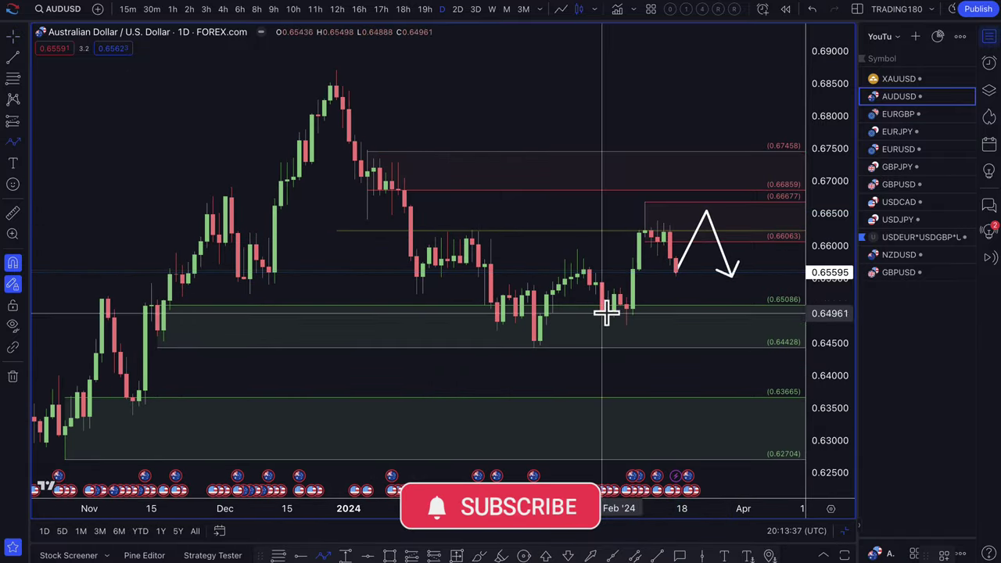
{"action": "left_click", "coordinate": [676, 271]}
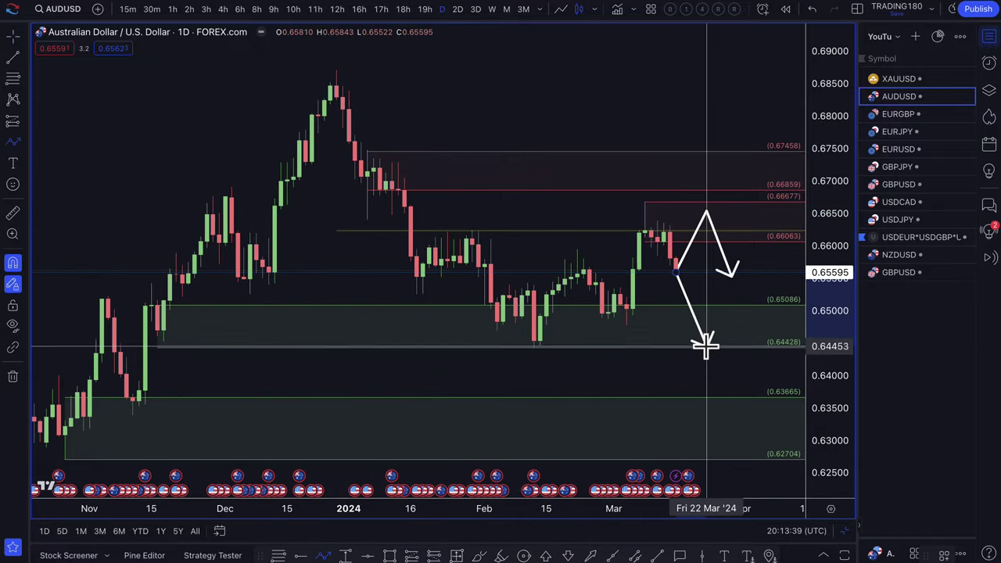
{"action": "left_click", "coordinate": [706, 345]}
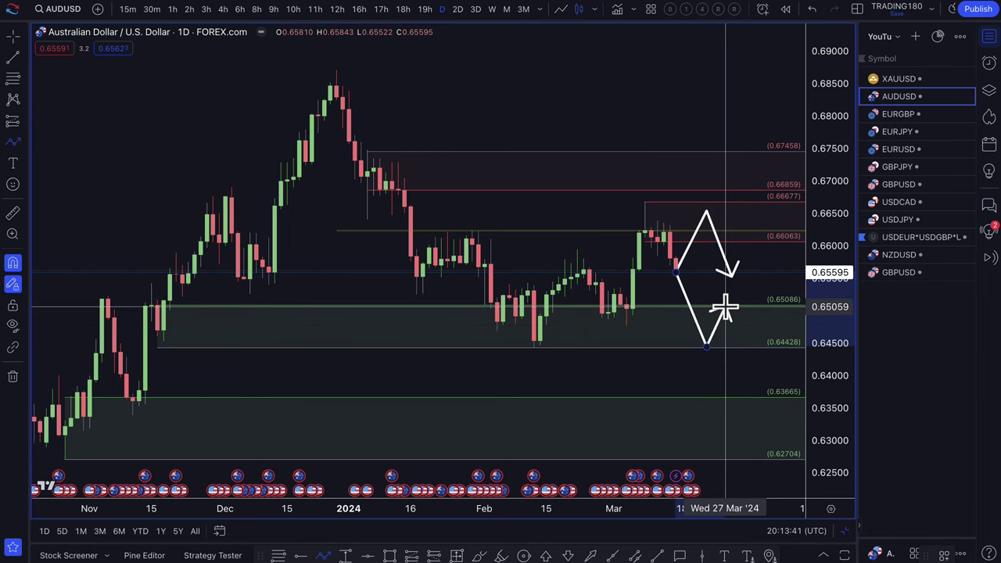
{"action": "double_click", "coordinate": [726, 307]}
{"action": "left_click_drag", "start_coordinate": [706, 344], "coordinate": [707, 398]}
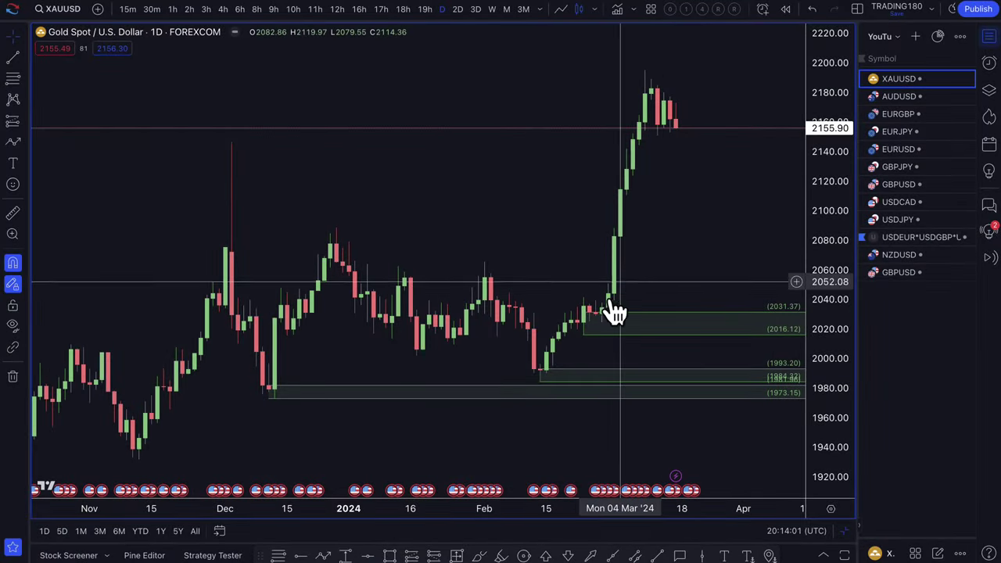
{"action": "left_click", "coordinate": [12, 142]}
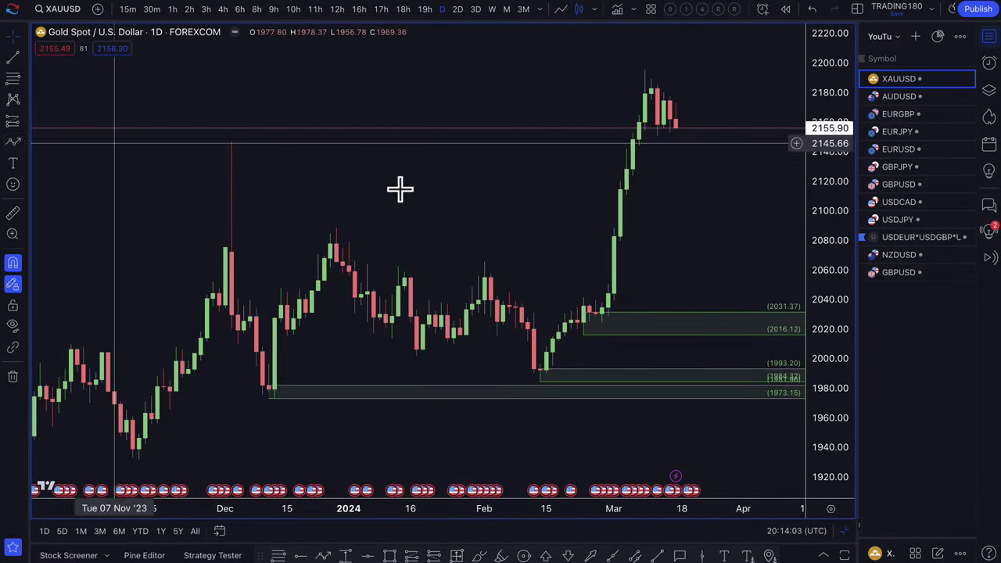
{"action": "left_click", "coordinate": [602, 317]}
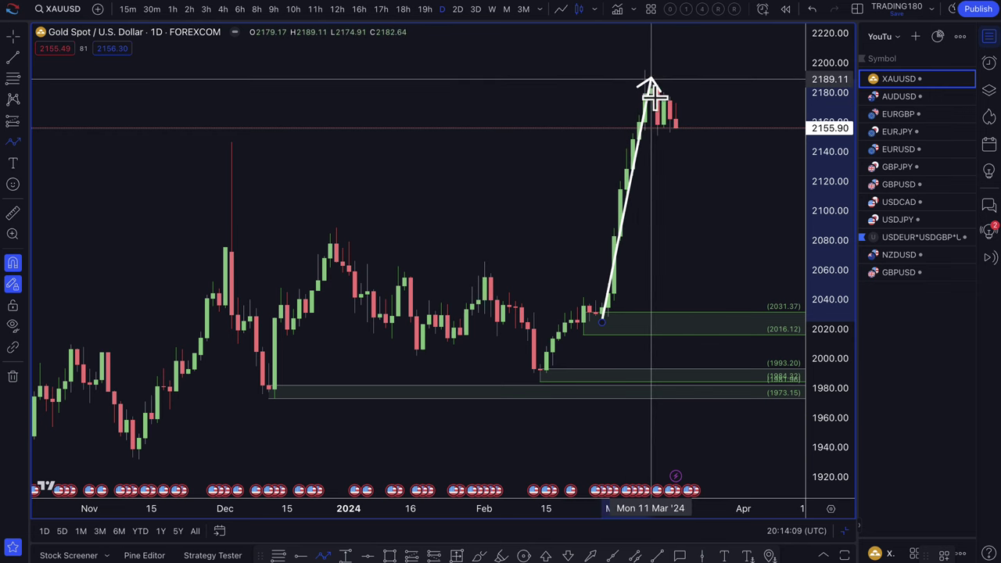
{"action": "key", "text": "Escape"}
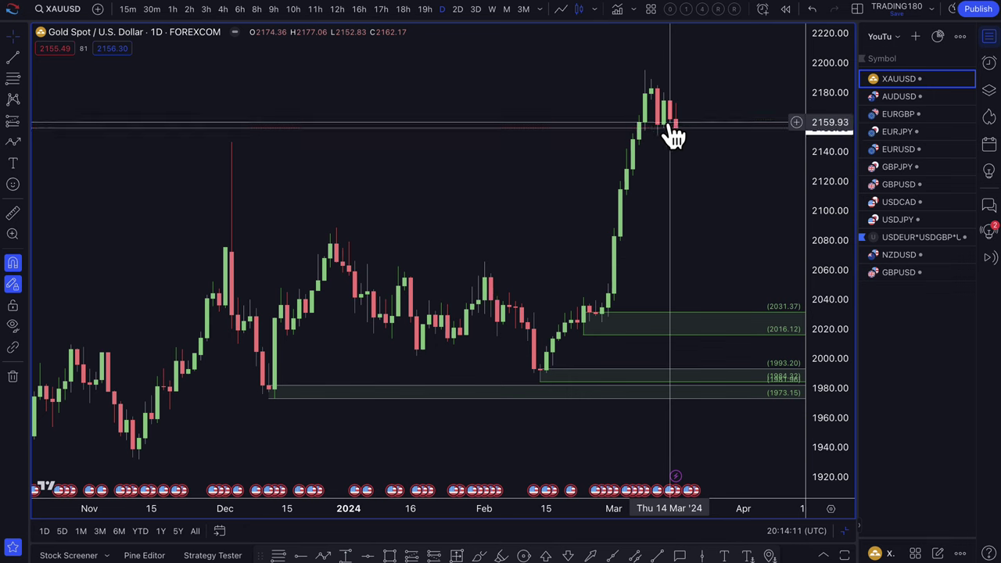
- Draw an XAUUSD path from the 15 March candle to about 2127 on 19 March, 2168 on 22 March and 2113 on 29 March
{"action": "scroll", "coordinate": [670, 141], "scroll_direction": "up", "scroll_amount": 1}
{"action": "scroll", "coordinate": [665, 144], "scroll_direction": "up", "scroll_amount": 1}
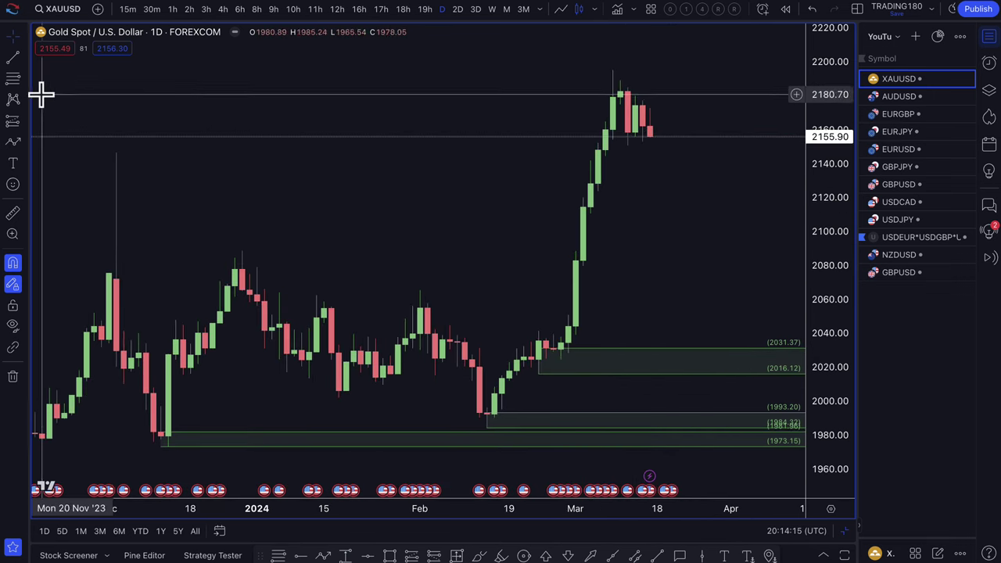
{"action": "left_click", "coordinate": [323, 556]}
{"action": "left_click", "coordinate": [650, 137]}
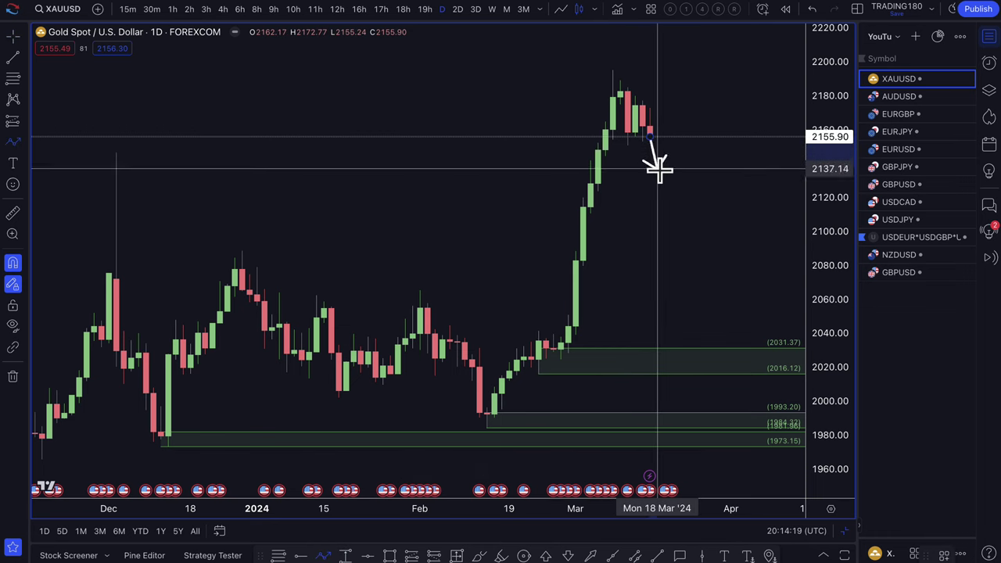
{"action": "left_click", "coordinate": [664, 186]}
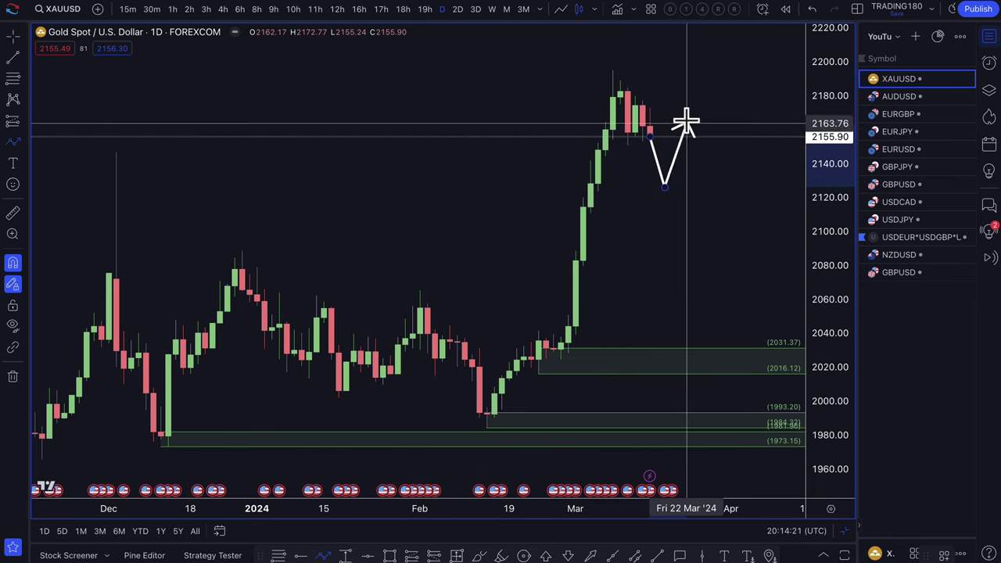
{"action": "left_click", "coordinate": [687, 116]}
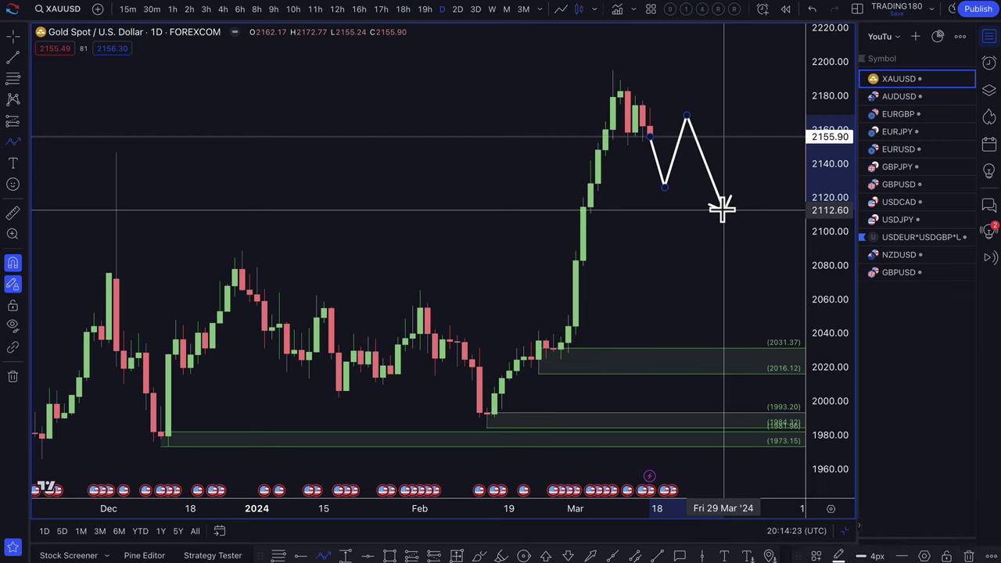
{"action": "double_click", "coordinate": [722, 208]}
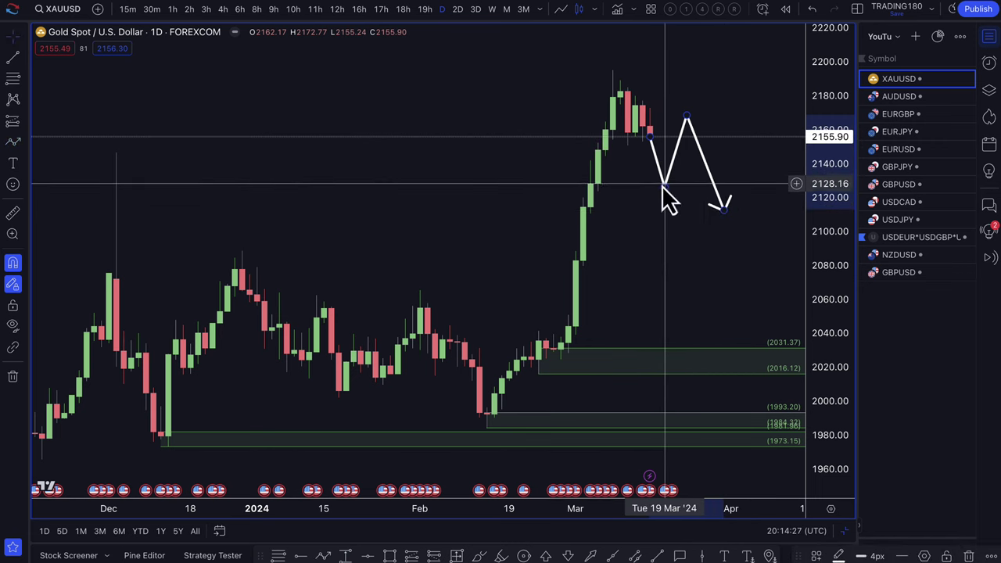
- Reshape the XAUUSD path to peak at about 2211 on 20 March, dip to about 2161 on 22 March and end at about 2214
{"action": "left_click_drag", "start_coordinate": [670, 197], "coordinate": [671, 43]}
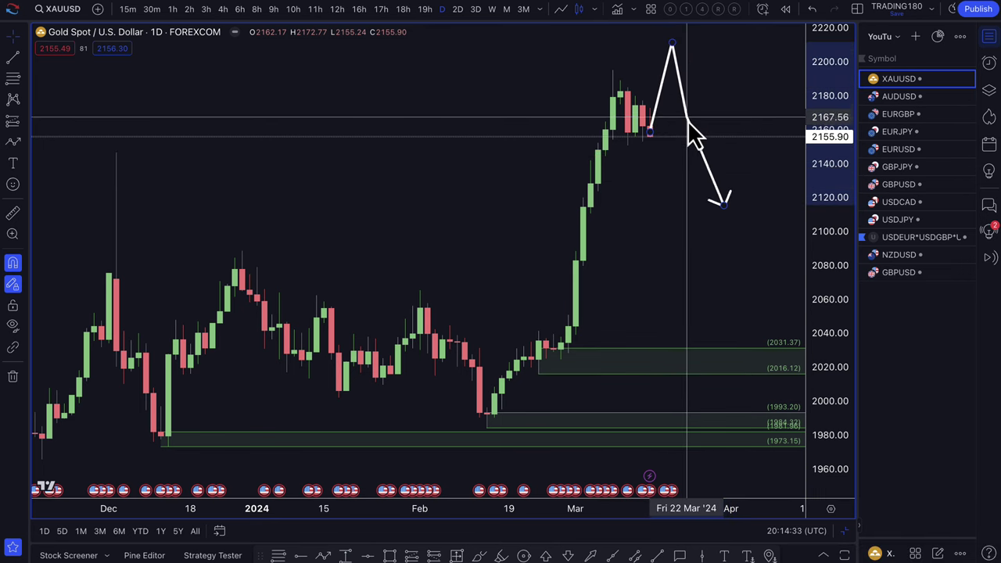
{"action": "left_click_drag", "start_coordinate": [728, 202], "coordinate": [728, 38]}
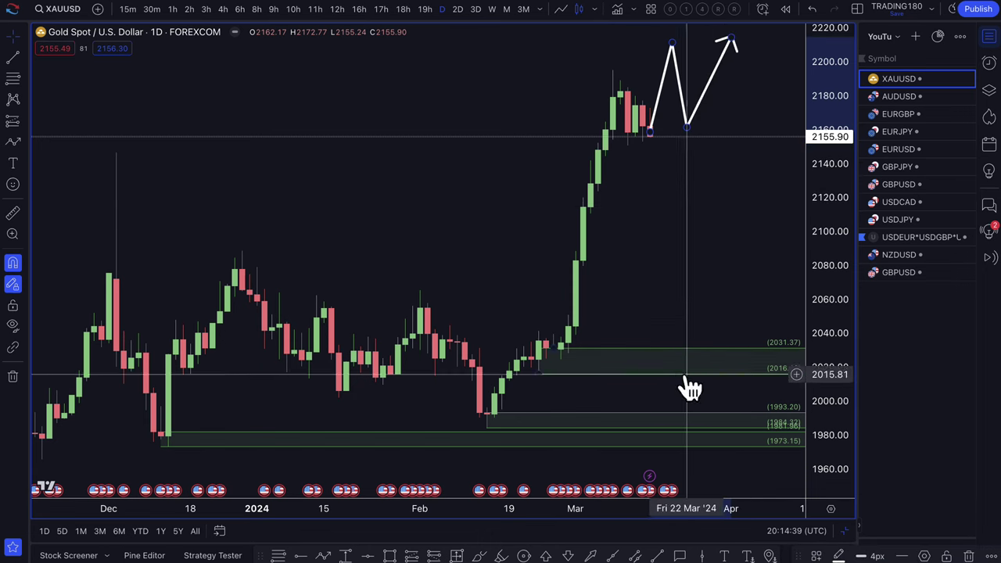
{"action": "scroll", "coordinate": [635, 353], "scroll_direction": "down", "scroll_amount": 3}
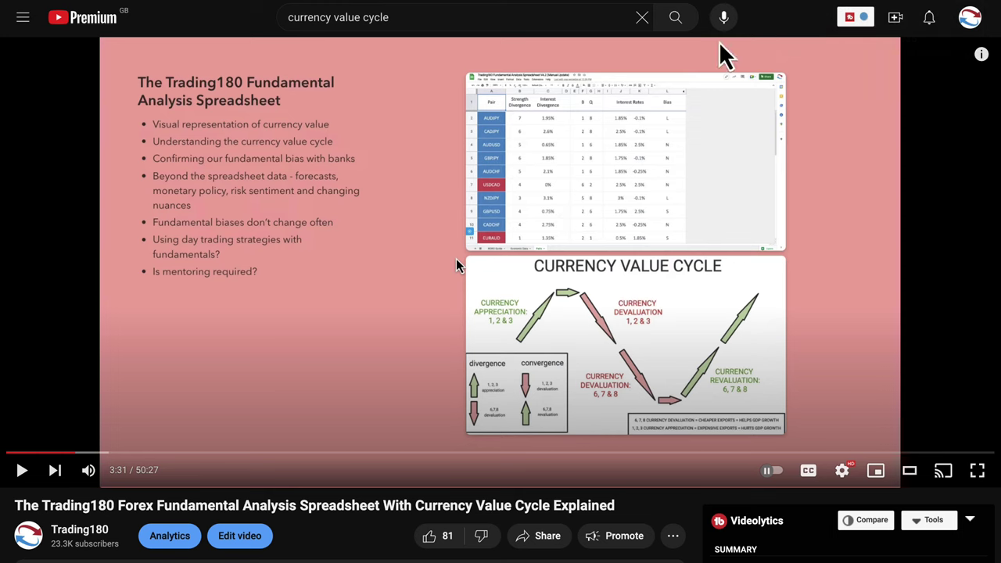
- Show the description below the fundamental analysis spreadsheet and currency value cycle video on YouTube
{"action": "scroll", "coordinate": [219, 543], "scroll_direction": "down", "scroll_amount": 1}
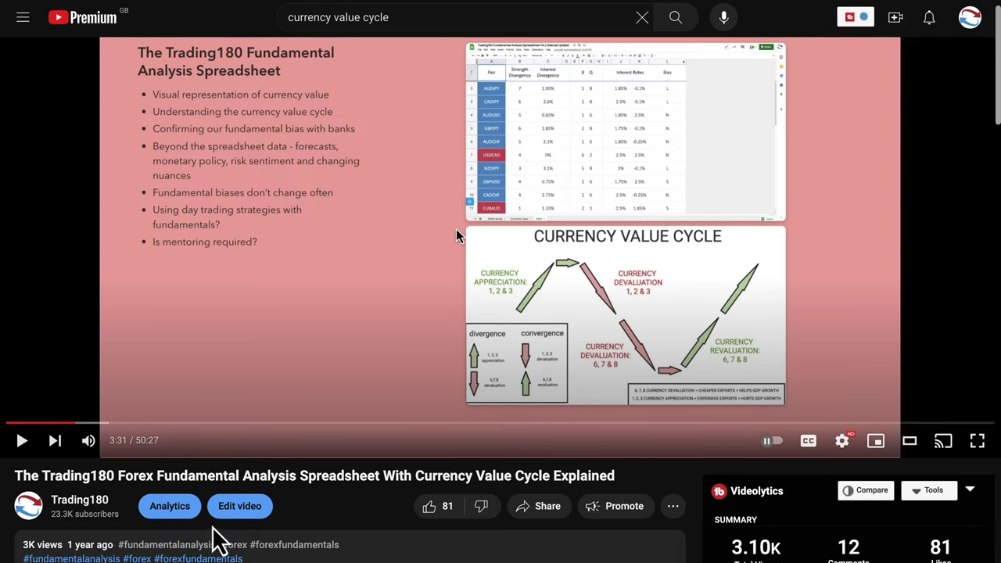
{"action": "scroll", "coordinate": [160, 548], "scroll_direction": "down", "scroll_amount": 1}
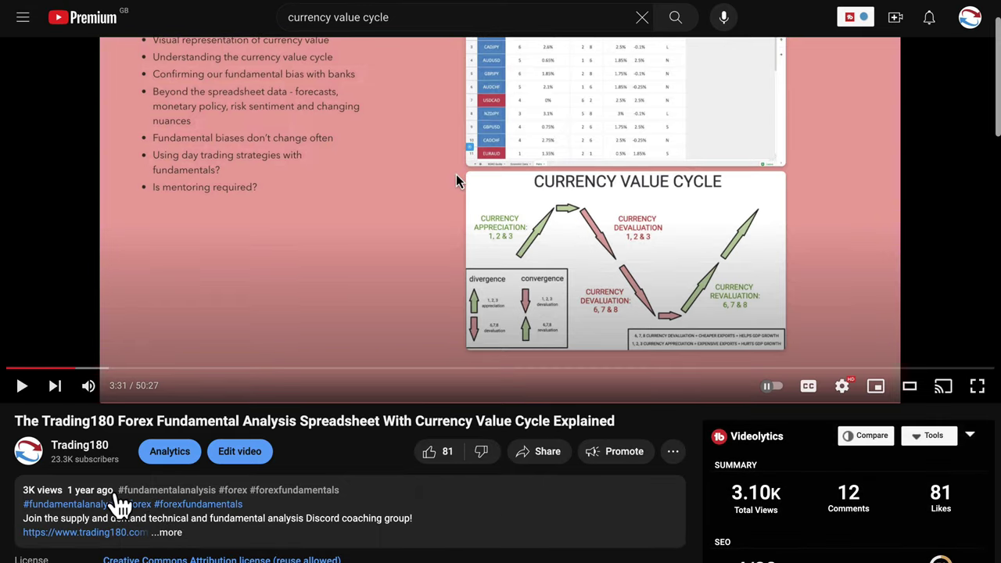